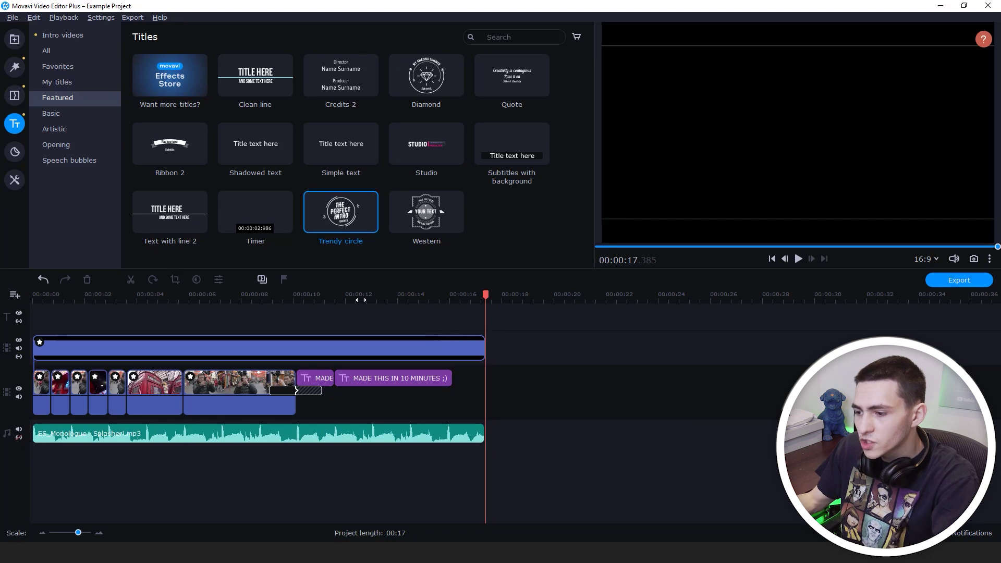
Step: Return playback to the start, then browse to RECORD DRIVE (G:) > FOOTAGE DRIVE > TUTORIAL
key("Home")
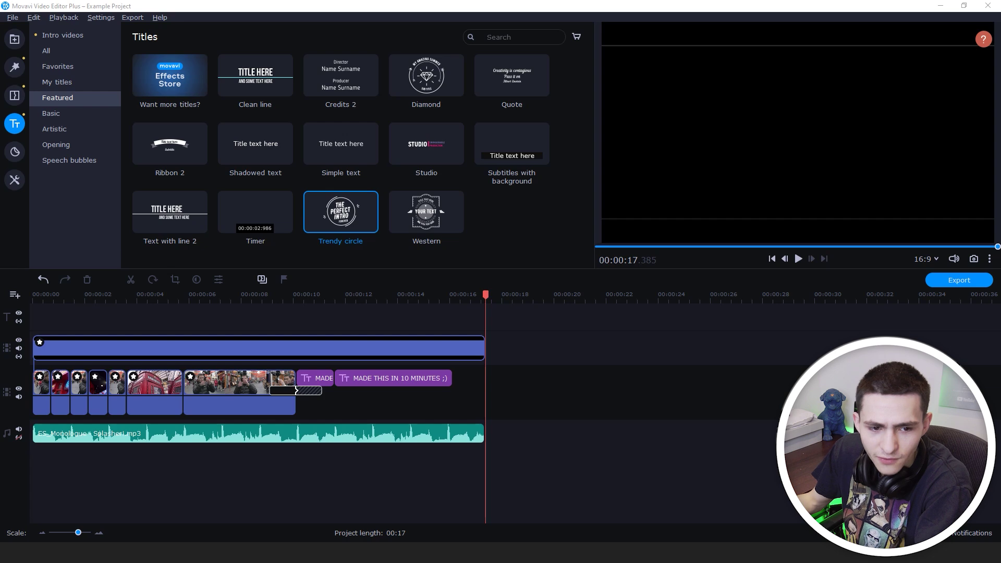
key("super+e")
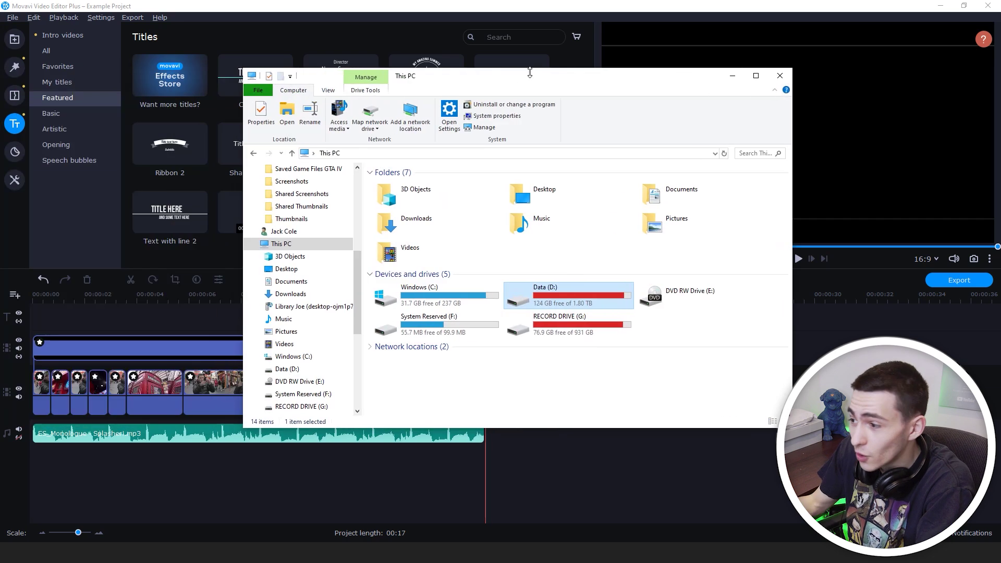
double_click(566, 321)
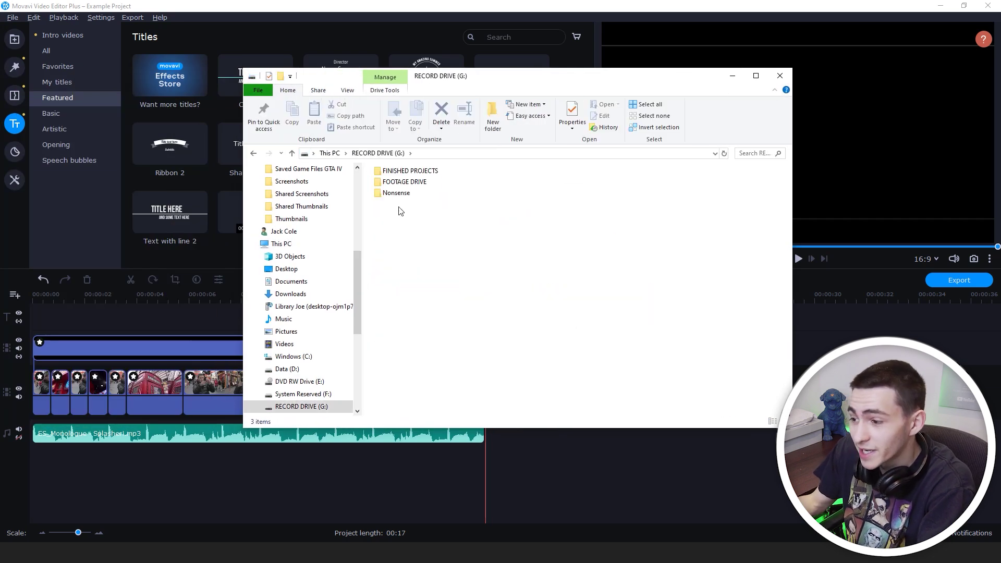
double_click(412, 182)
scroll(659, 275, "down", 3)
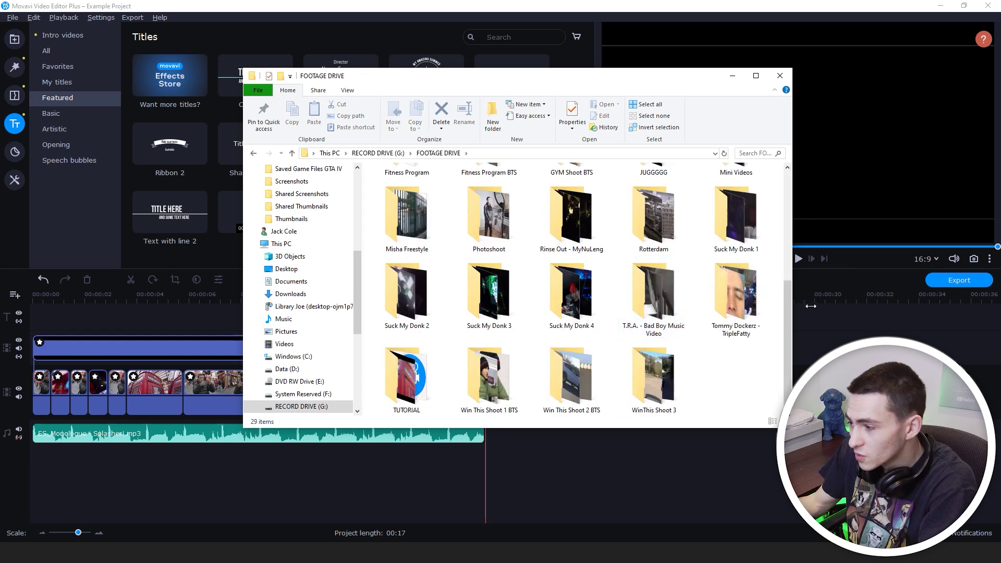
double_click(412, 380)
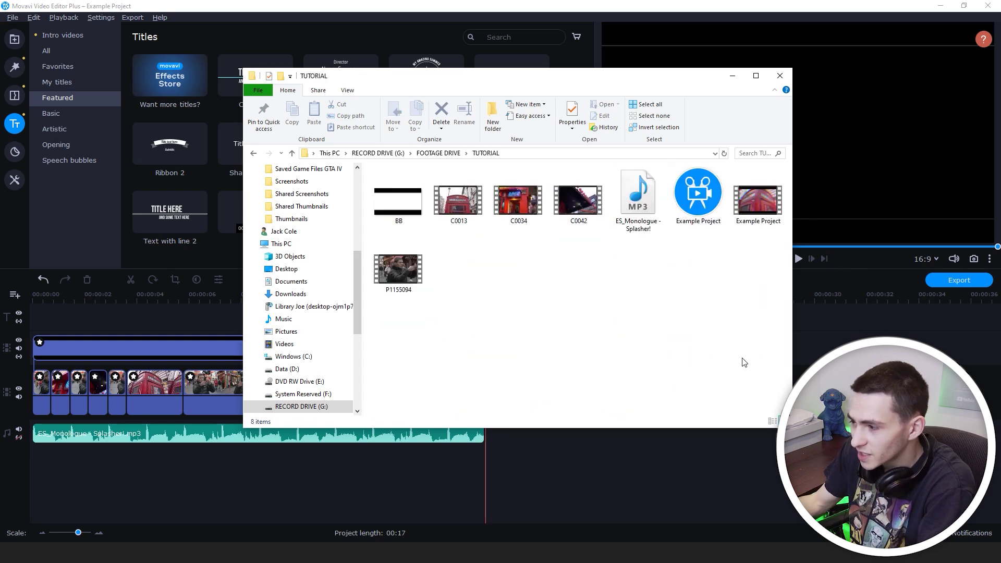
Step: Select and deselect the 8 TUTORIAL files, then bring Movavi's Example Project back
left_click_drag(744, 360, 364, 164)
left_click(568, 285)
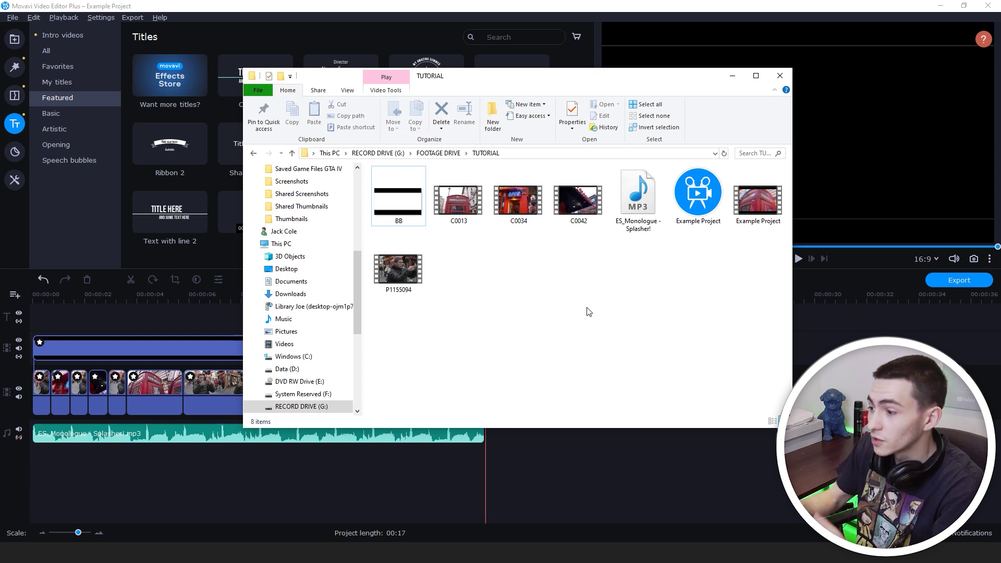
left_click(490, 2)
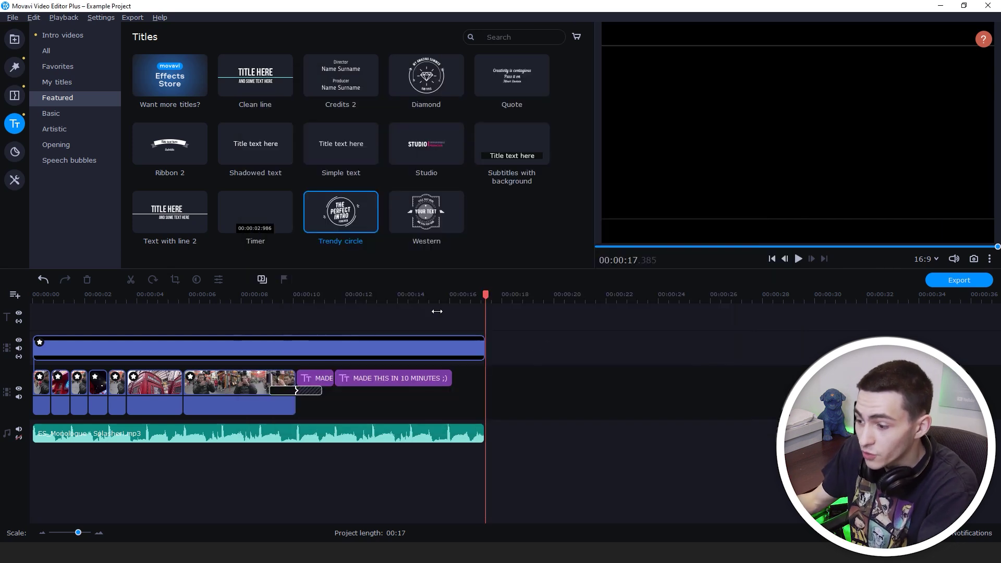
Step: Move the playhead to the end title, then create a new empty project from the File menu
left_click(370, 294)
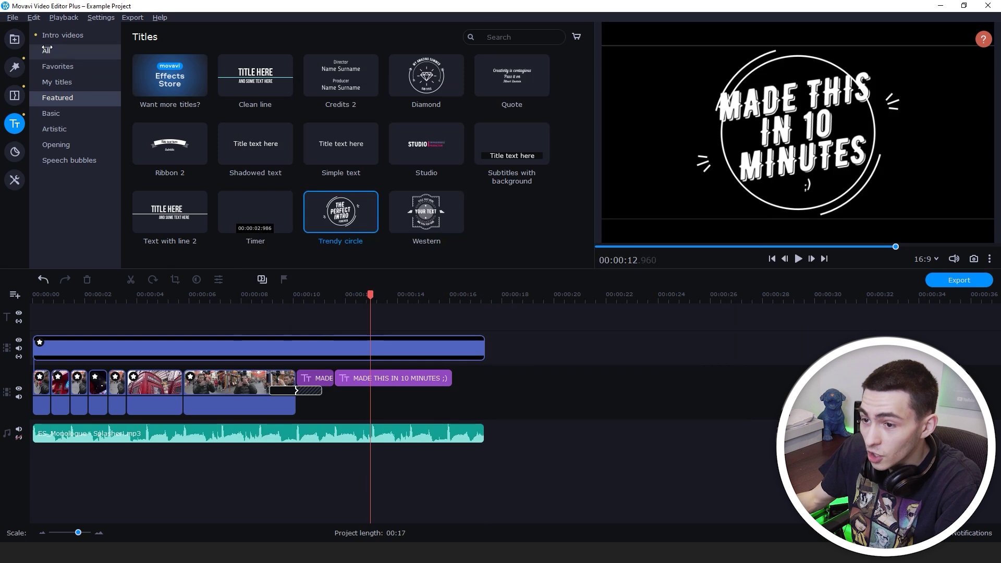
left_click(13, 18)
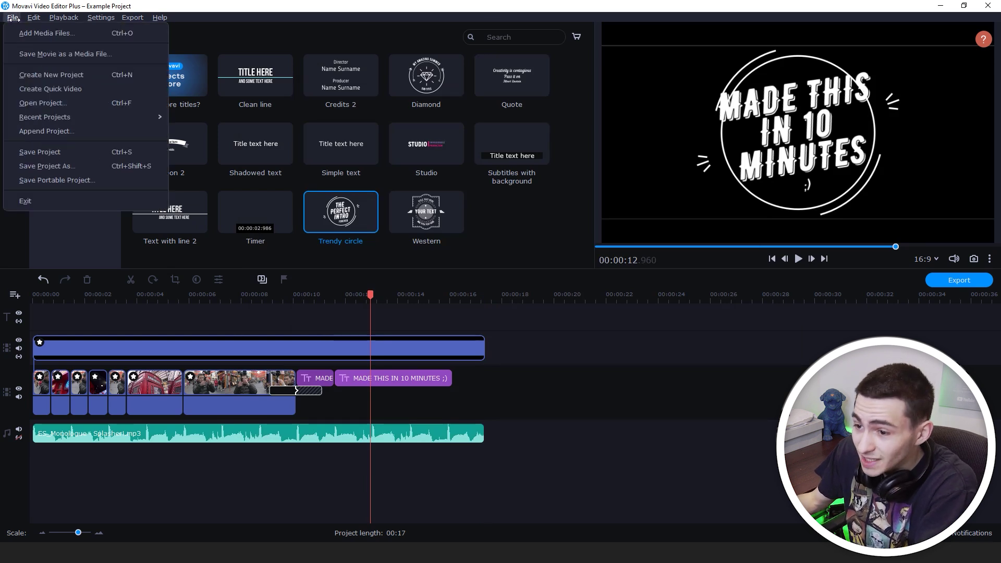
left_click(104, 75)
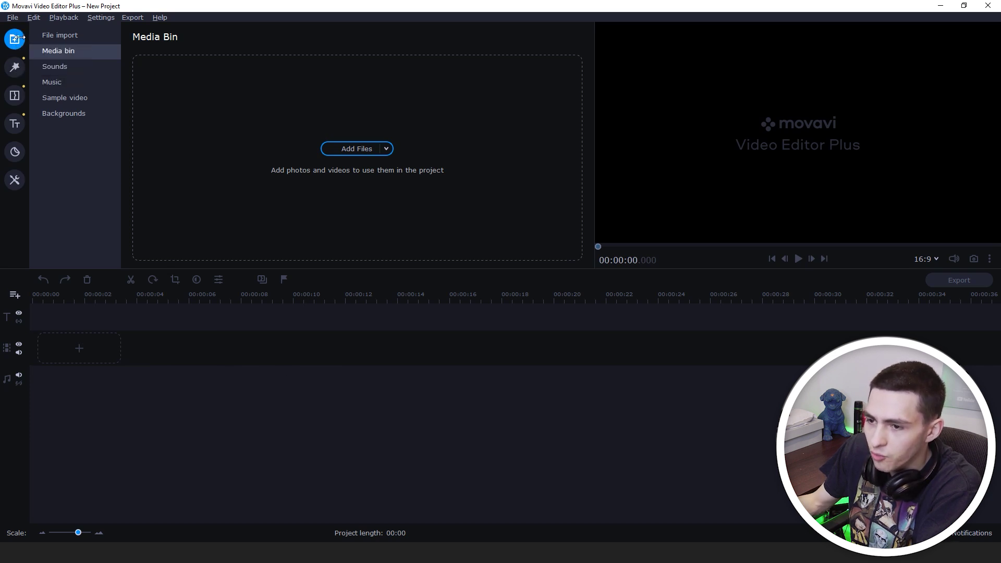
Step: Browse the Filters, Transitions, Titles, Stickers and More Tools libraries, then return to Import
left_click(14, 67)
left_click(15, 100)
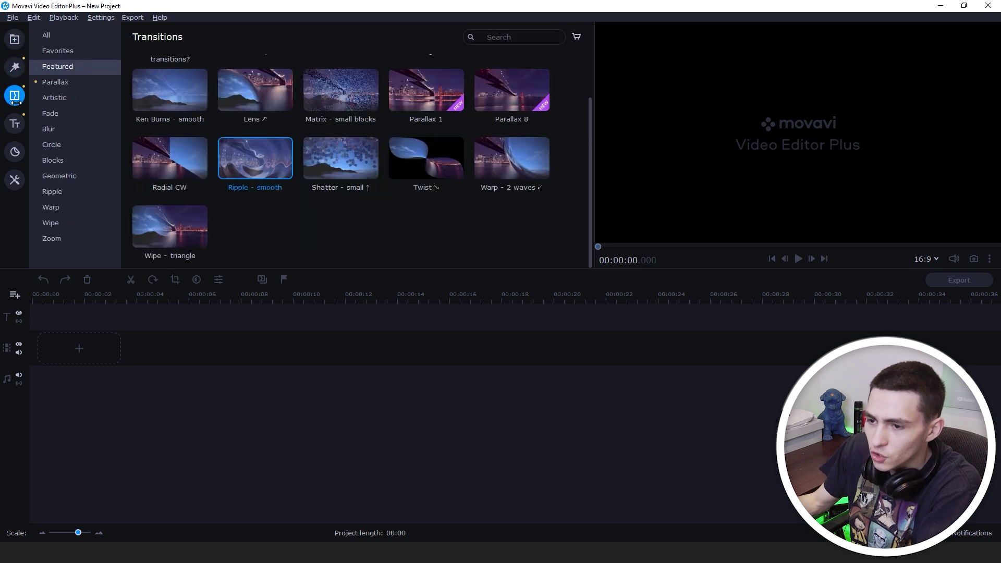
left_click(15, 124)
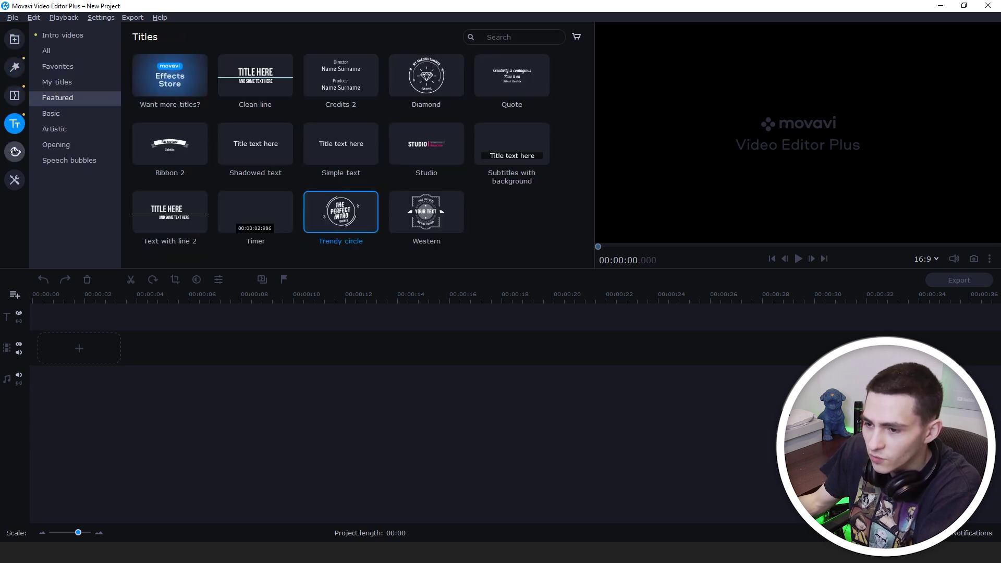
left_click(15, 151)
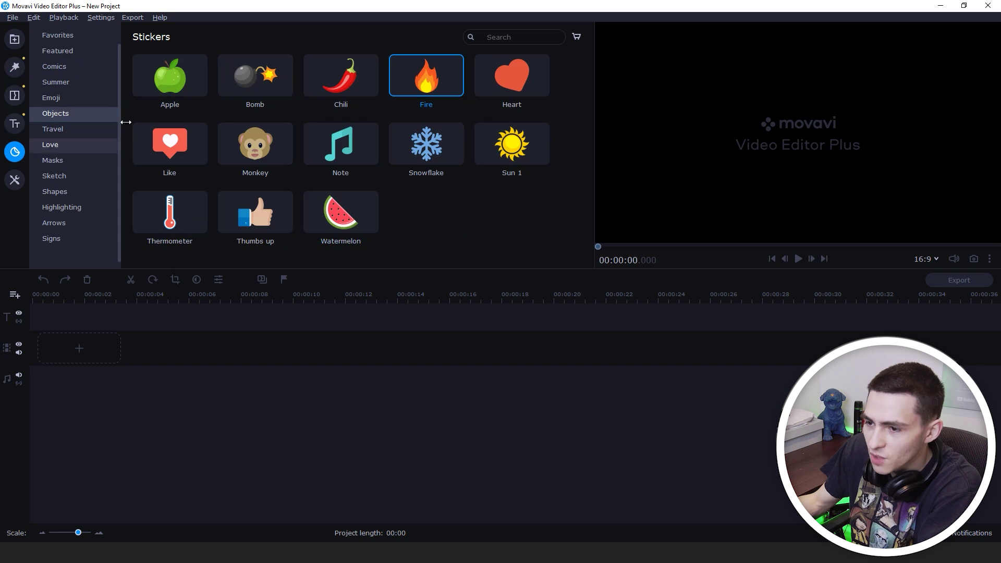
left_click(15, 180)
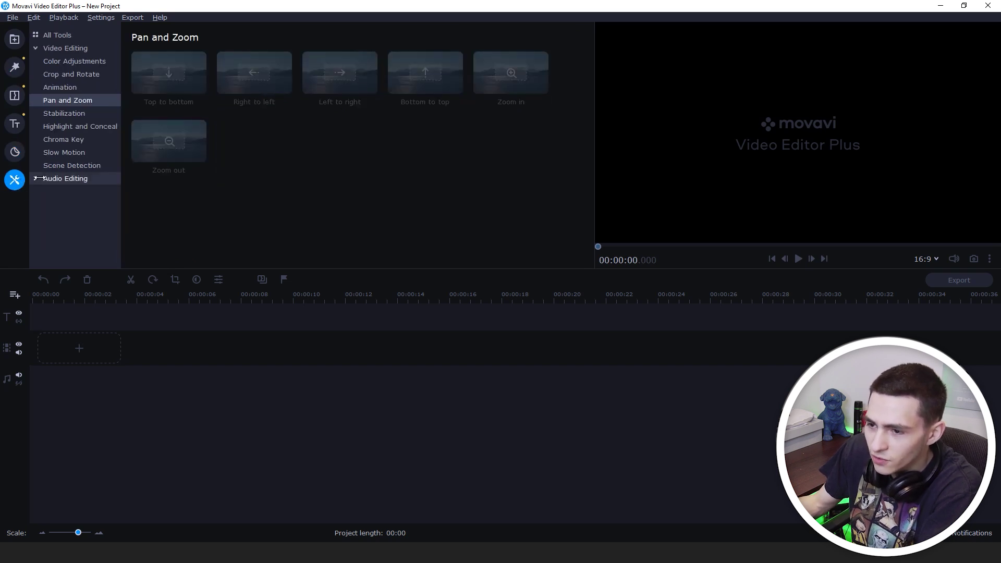
left_click(52, 166)
left_click(52, 152)
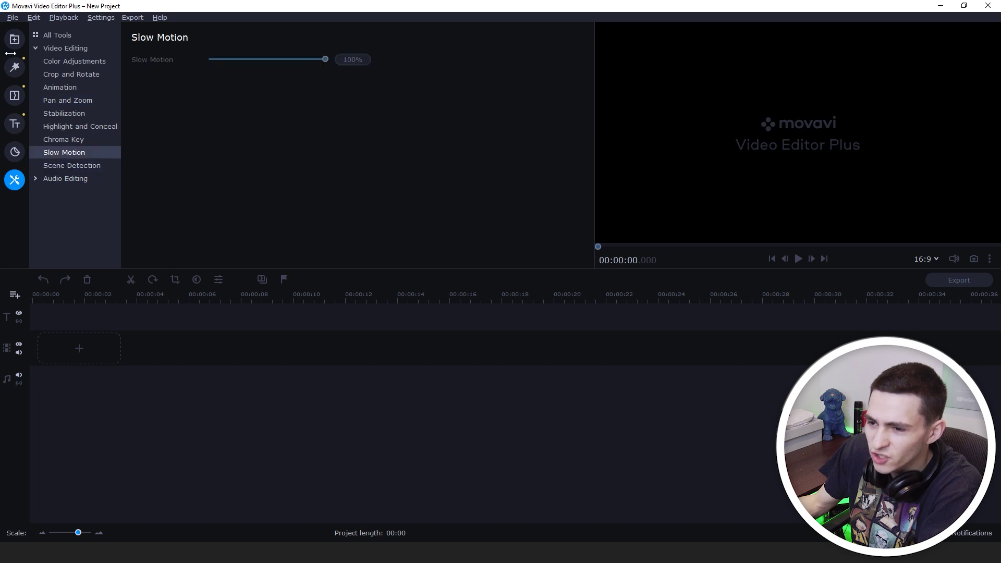
left_click(14, 40)
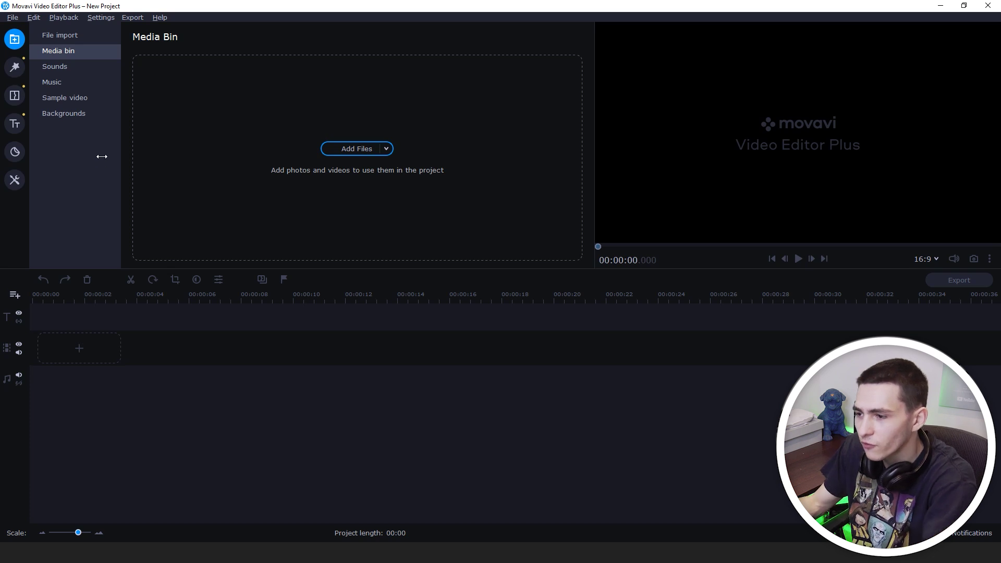
Step: Import P1155094 from the TUTORIAL folder into the Media Bin and place it on the timeline
key("alt+Tab")
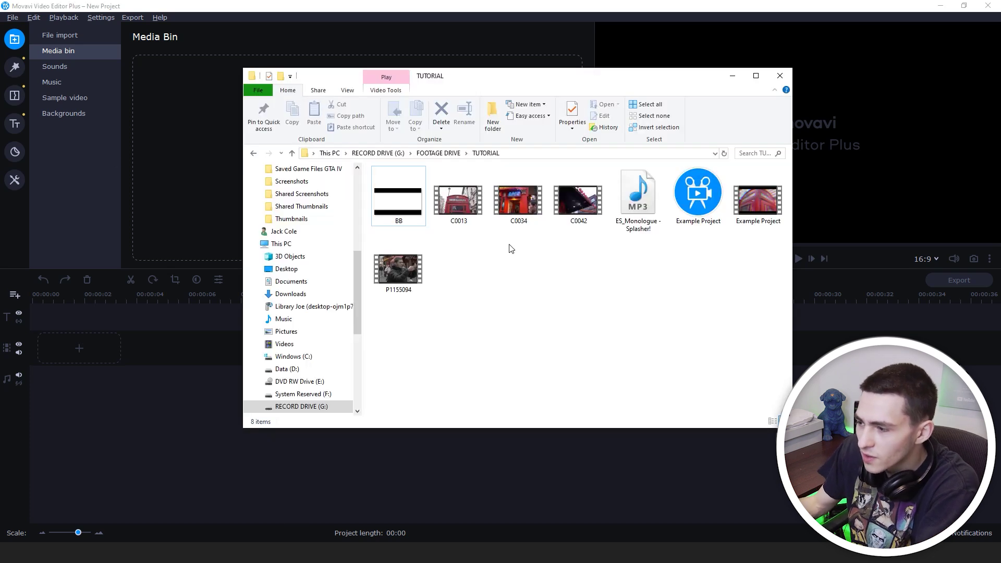
left_click_drag(483, 302, 386, 244)
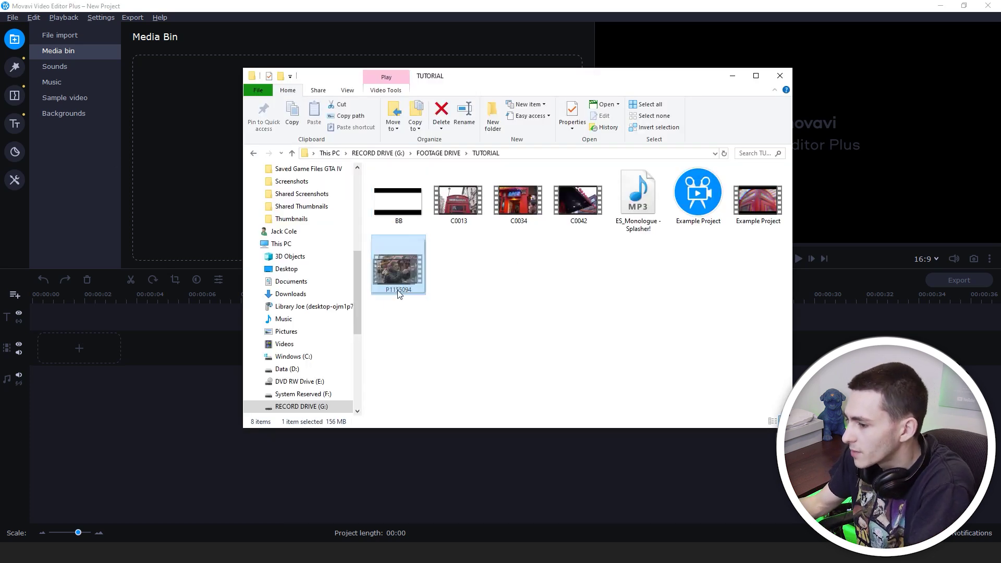
left_click_drag(398, 279, 189, 177)
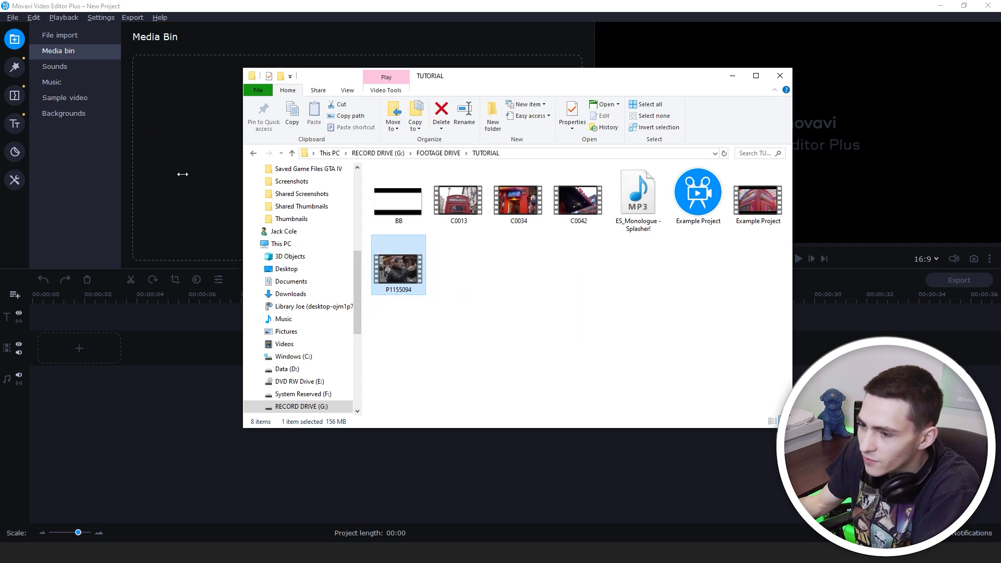
left_click(253, 1)
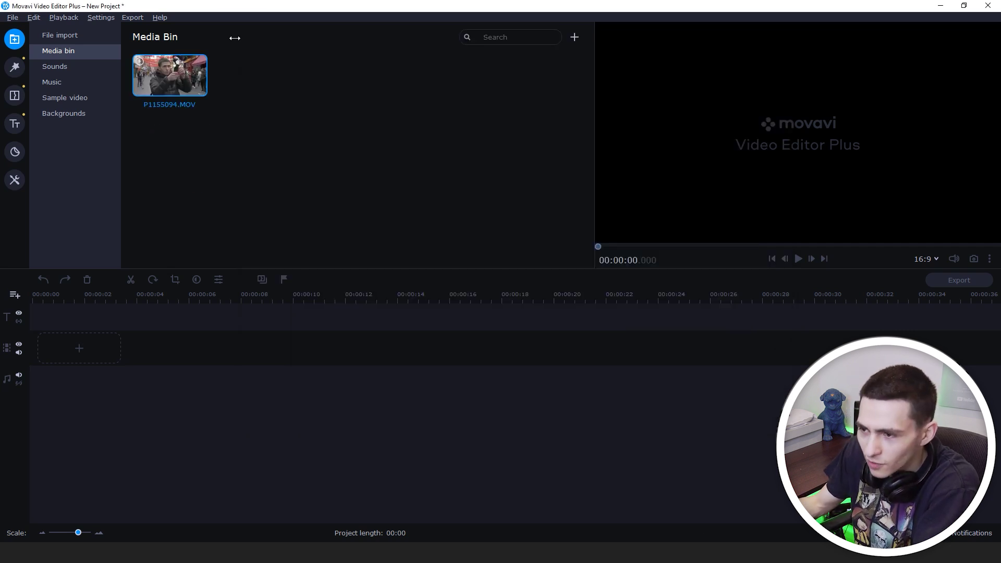
left_click_drag(200, 70, 78, 347)
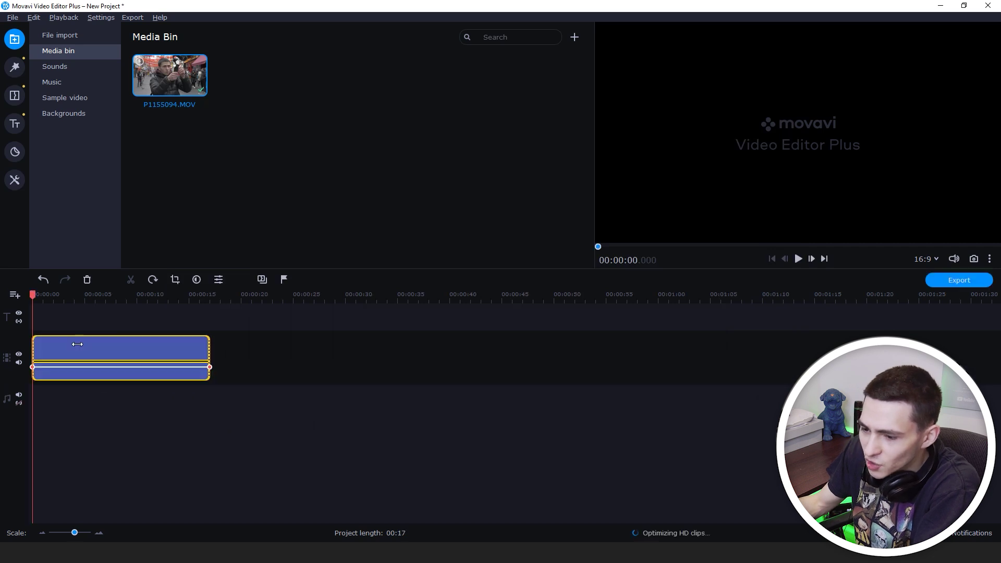
Step: Preview the P1155094 clip and park the playhead around 6.55 seconds
left_click(292, 353)
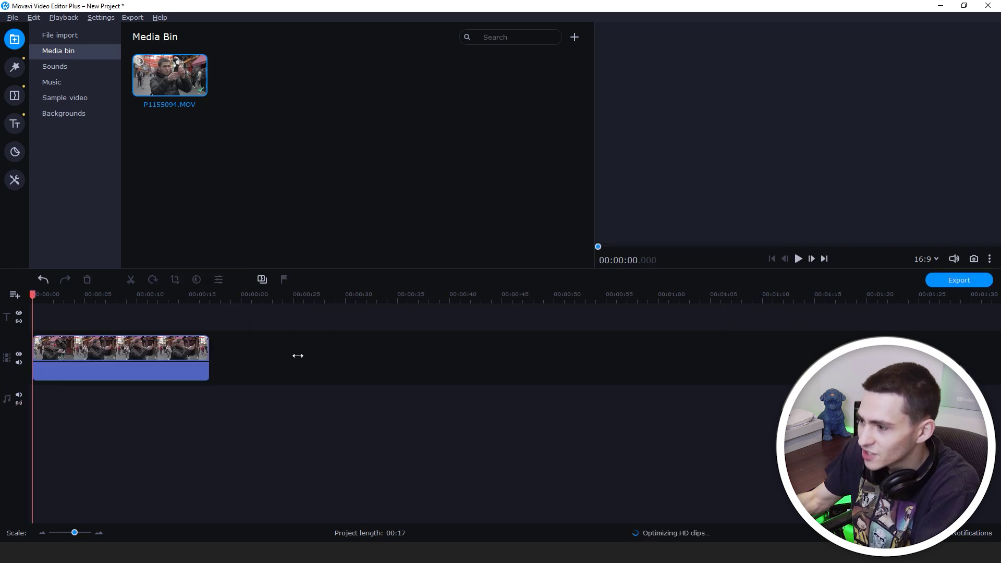
key("space")
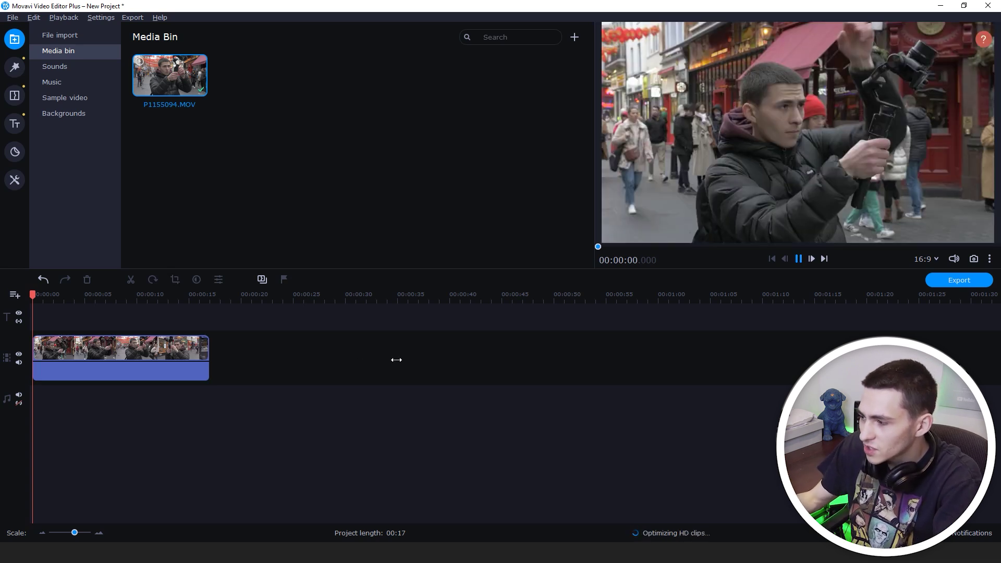
key("space")
key("space")
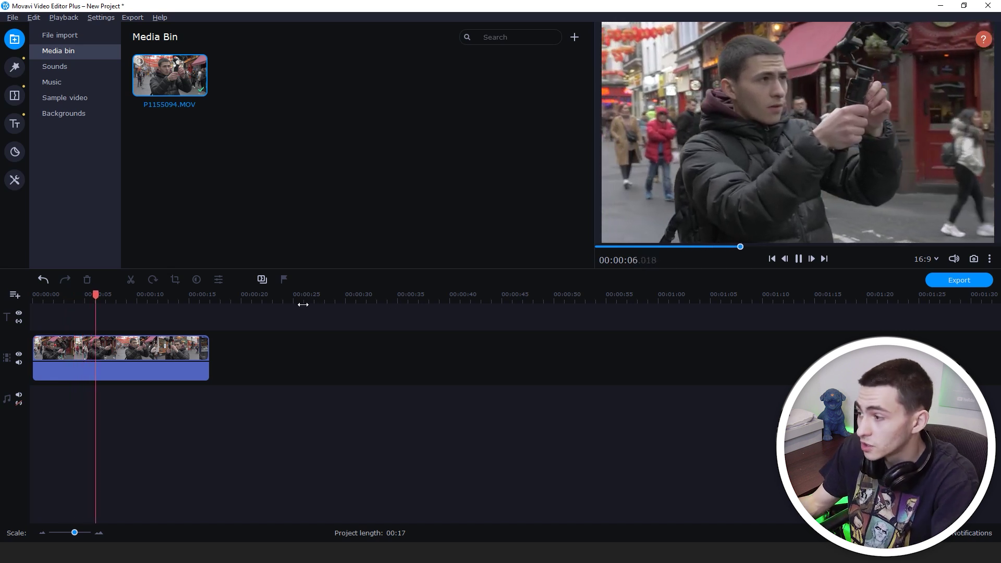
key("space")
left_click_drag(98, 295, 97, 296)
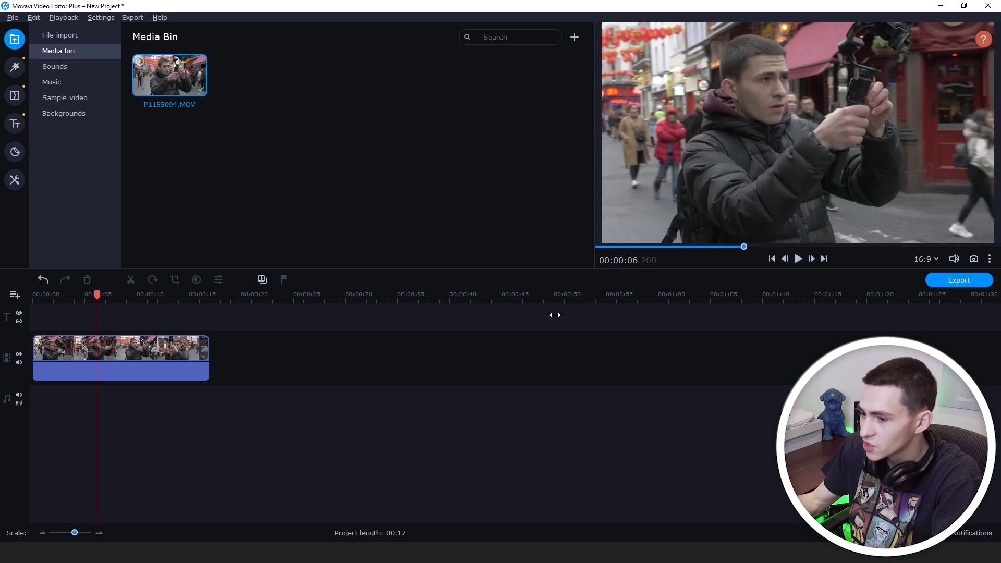
left_click(100, 351)
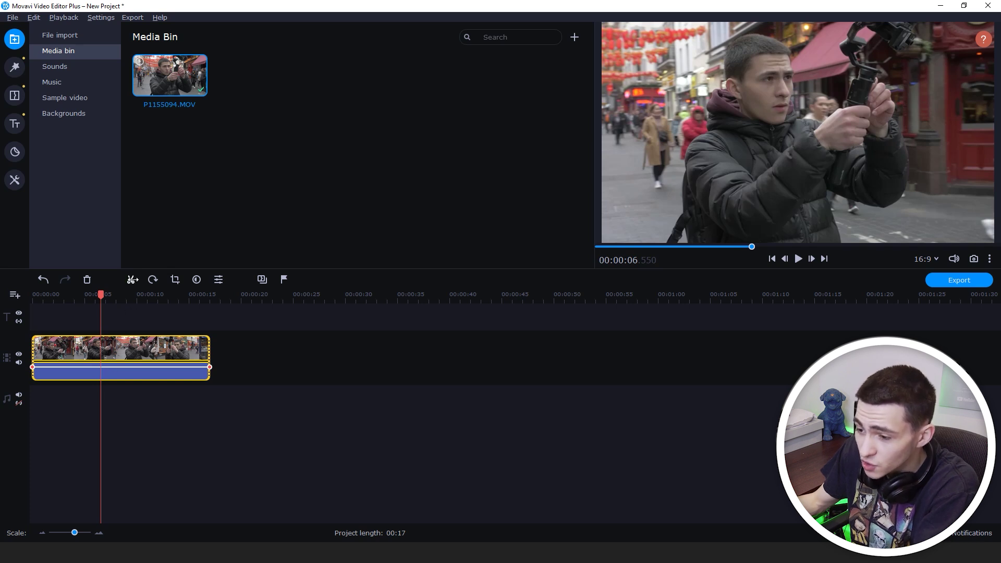
Step: Split the clip, delete the first piece, then undo the change
left_click(131, 279)
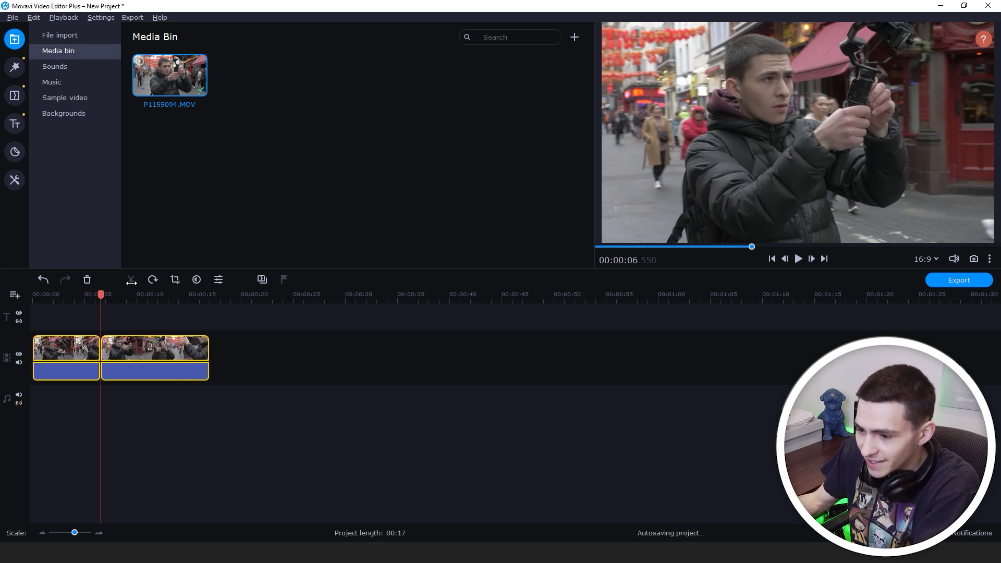
left_click(118, 400)
left_click(68, 338)
key("Delete")
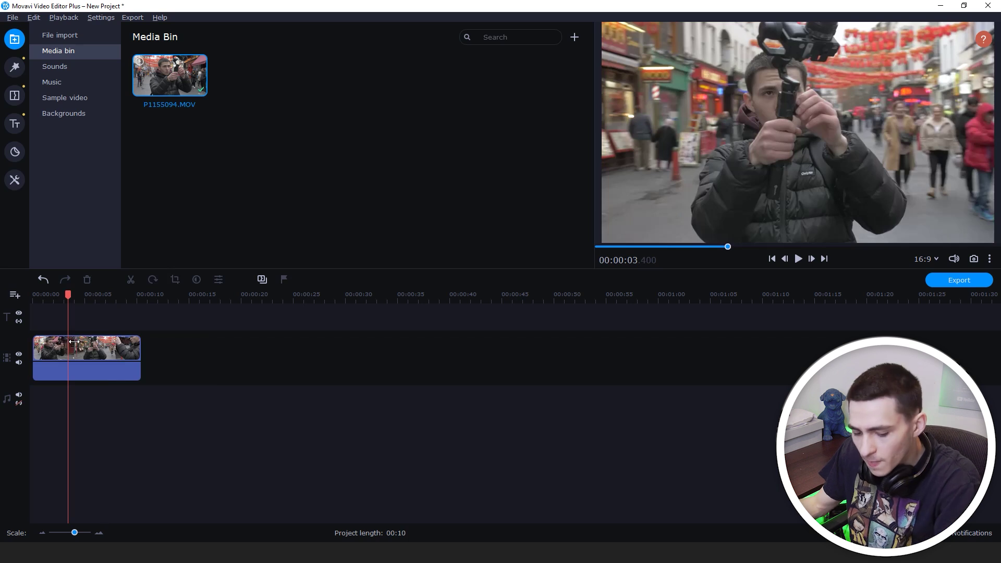
key("ctrl+z")
key("ctrl+z")
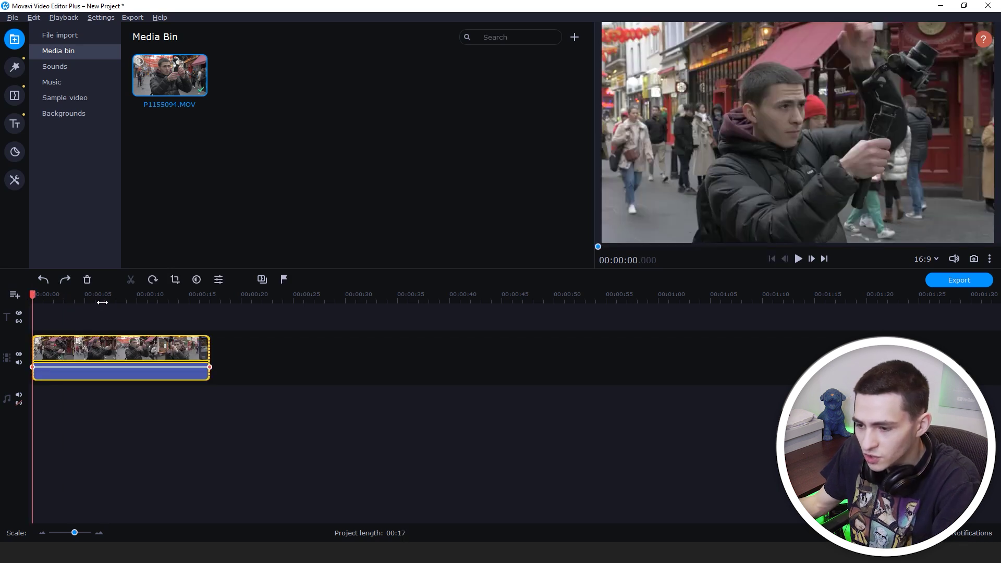
Step: Split the clip at 5.9 seconds, delete the first piece, and play the 11-second result
left_click(97, 295)
left_click_drag(97, 295, 94, 295)
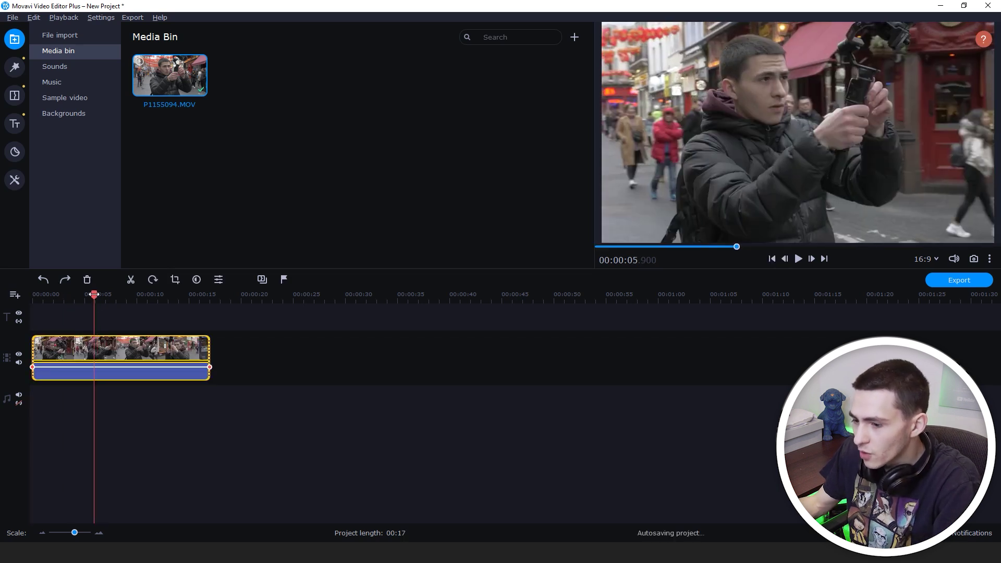
key("ctrl+b")
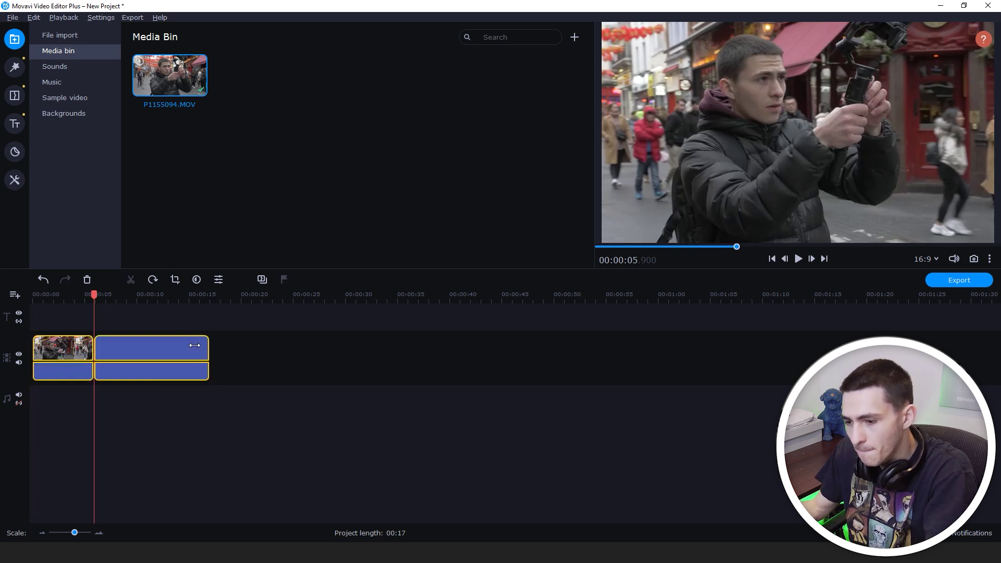
left_click(191, 426)
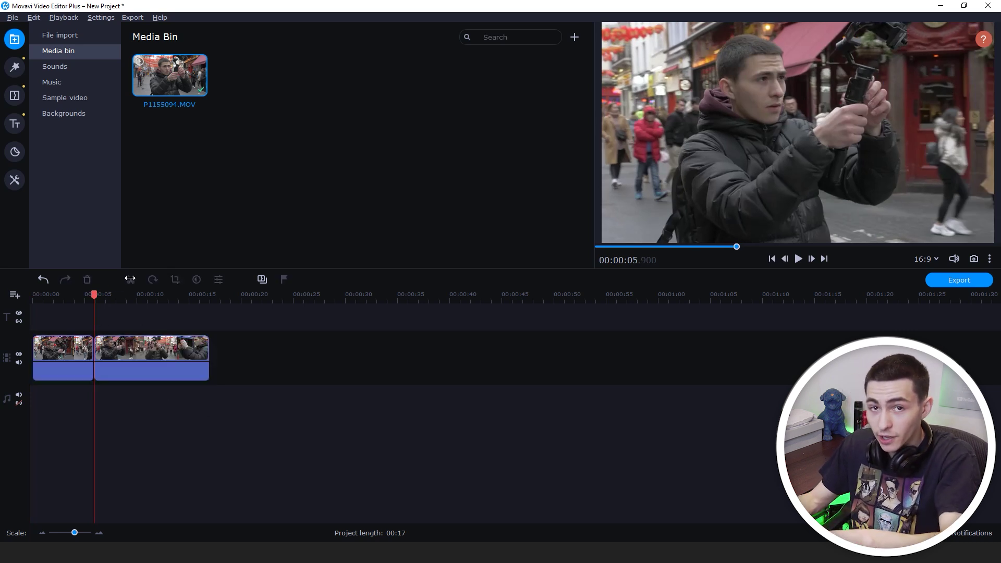
left_click(59, 349)
key("Delete")
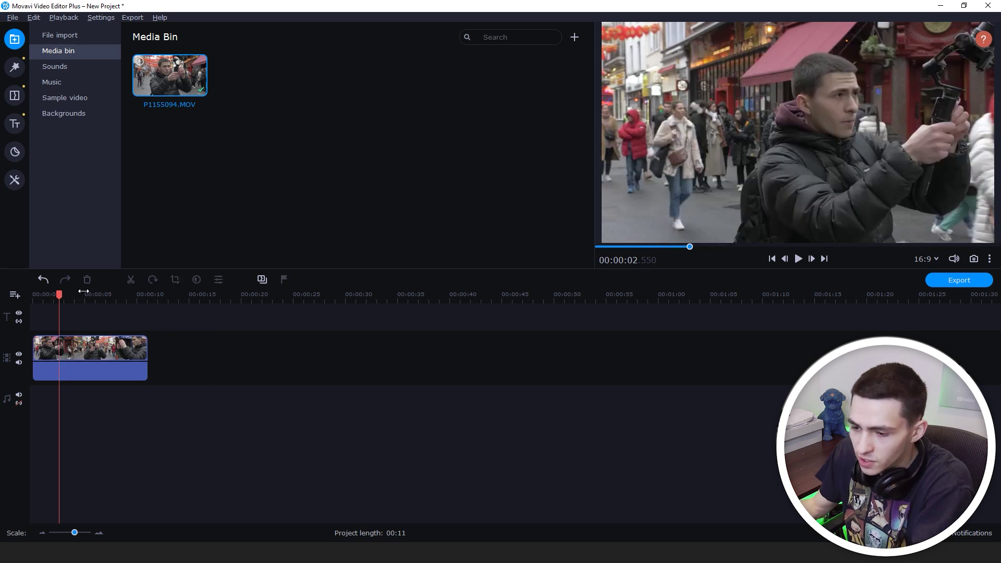
key("space")
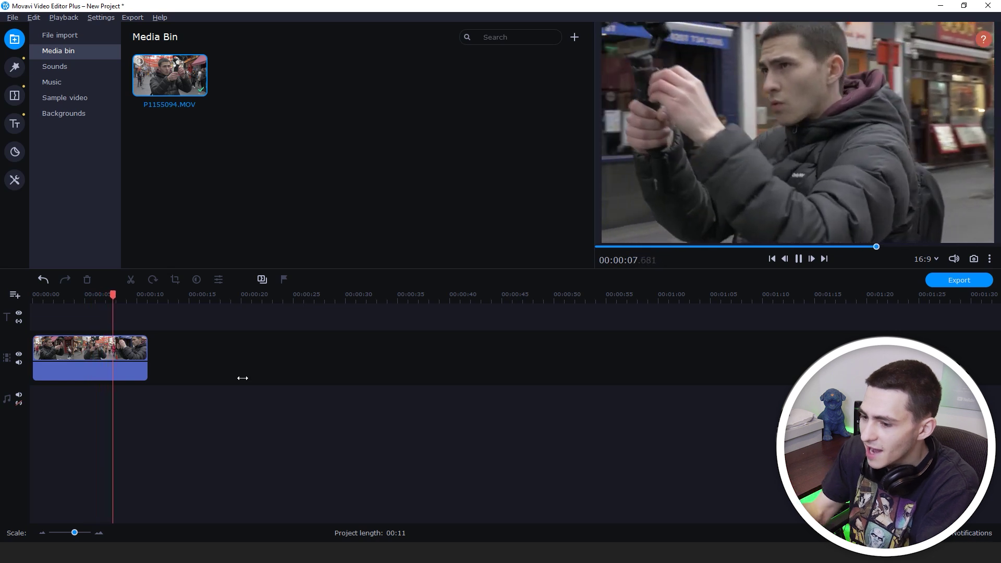
Step: Stop playback and set the playhead on the clip at 8.65 seconds
key("space")
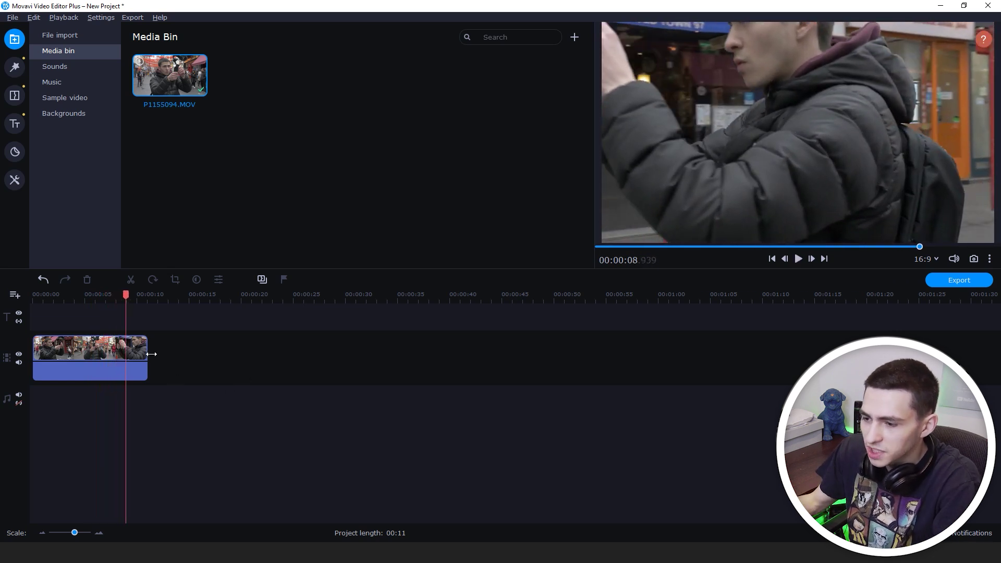
left_click(141, 355)
left_click(125, 347)
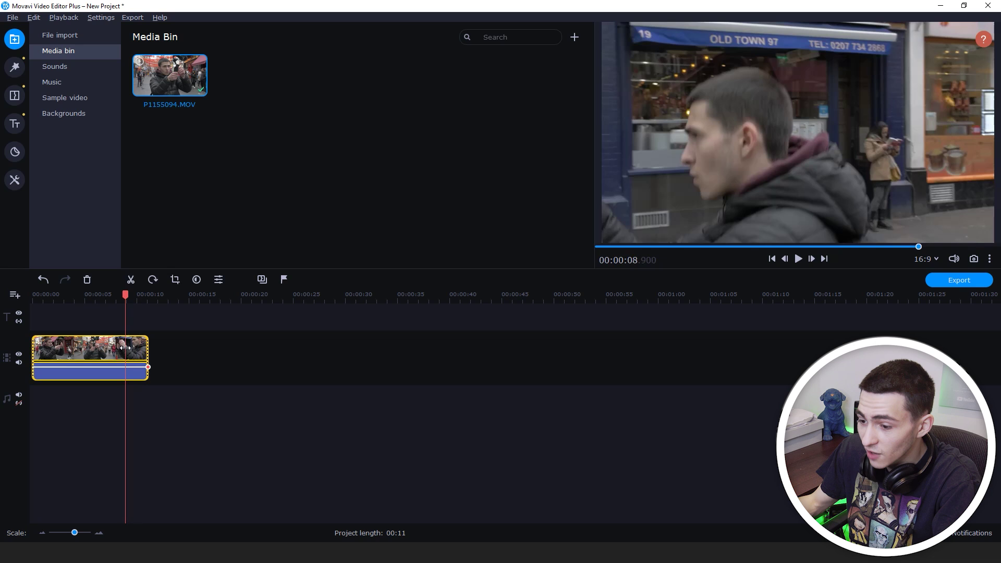
left_click(120, 346)
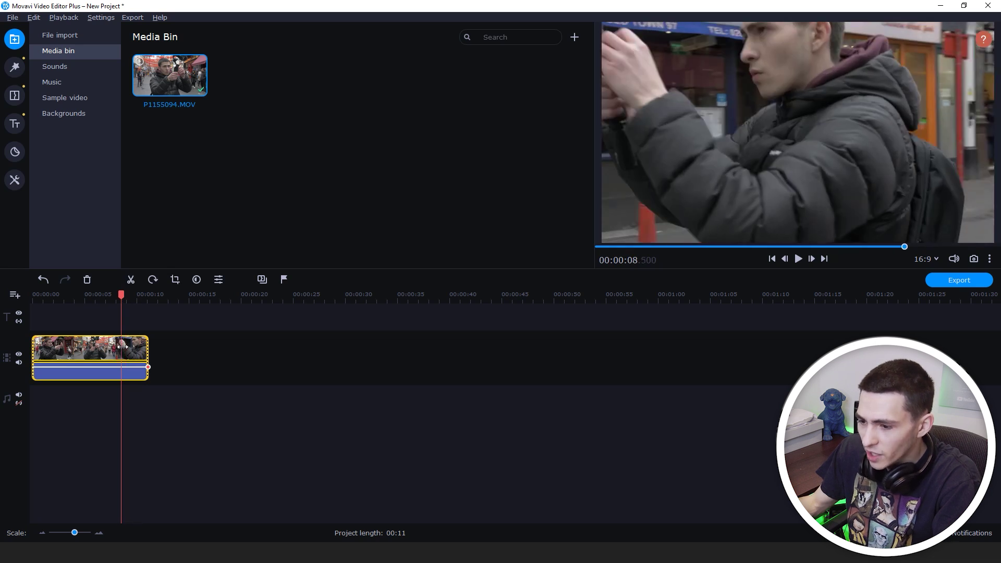
left_click(123, 346)
Step: Split at 8.65 s, delete the tail piece, and preview the 8-second clip from the start
key("ctrl+b")
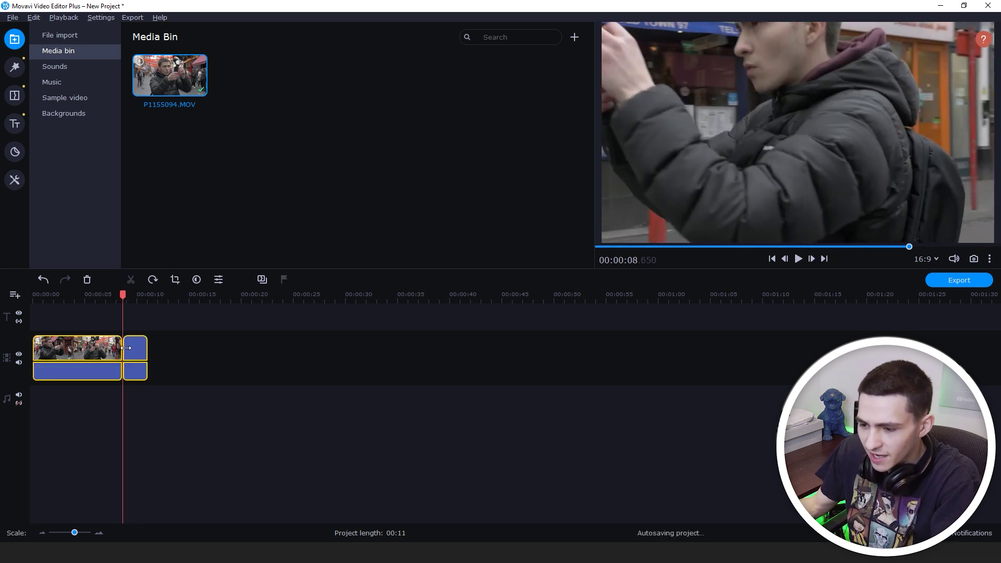
left_click(163, 364)
left_click(146, 350)
key("Delete")
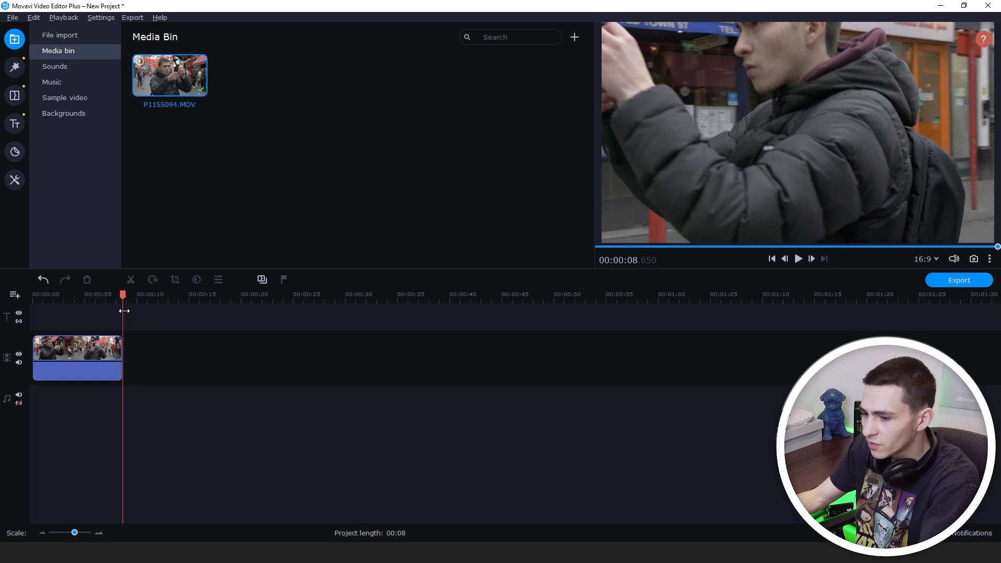
key("Home")
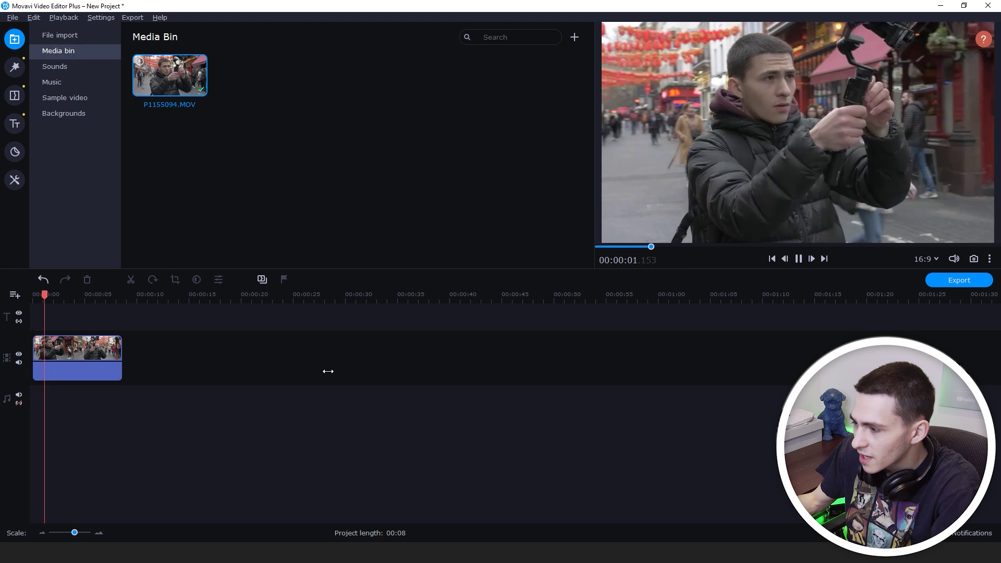
key("space")
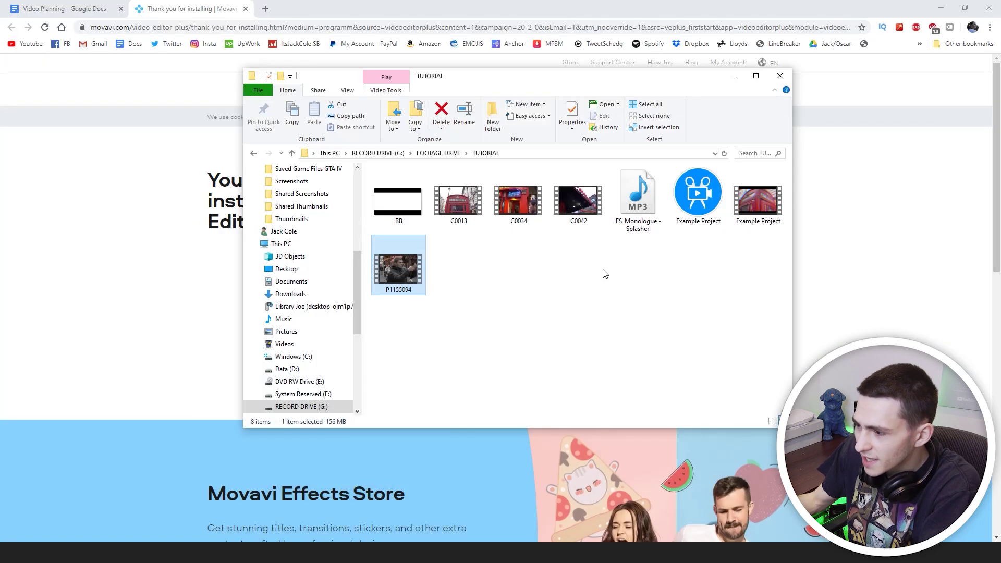
Step: Drag ES_Monologue - Splasher!.mp3 onto the audio track and align it to 00:00:00
left_click(636, 185)
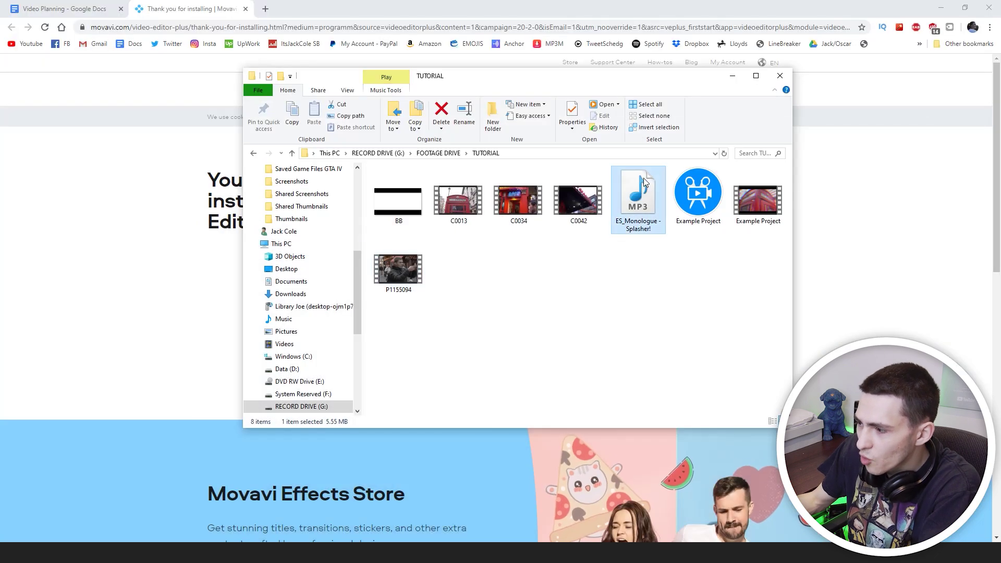
left_click_drag(628, 189, 367, 417)
left_click_drag(449, 400, 131, 400)
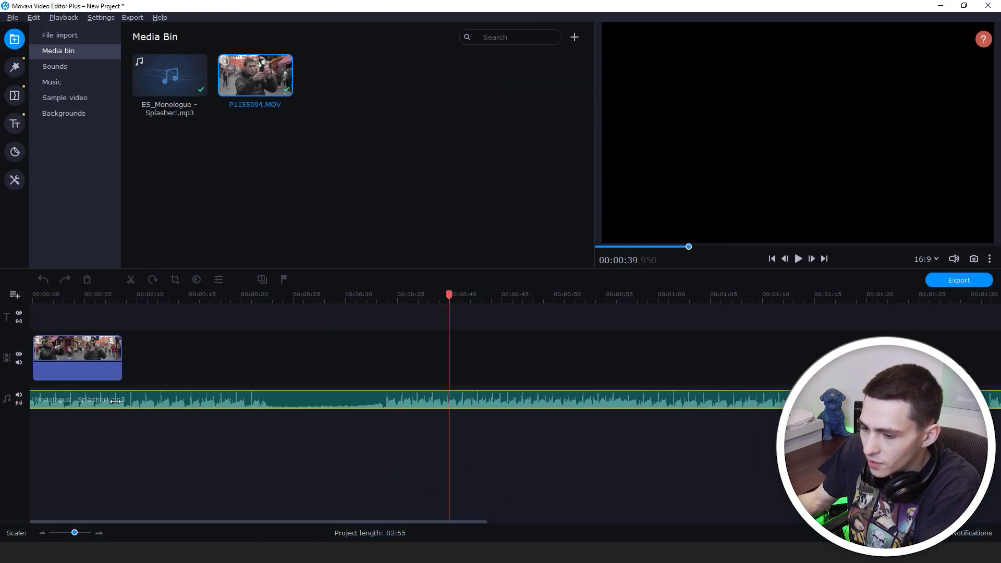
key("Home")
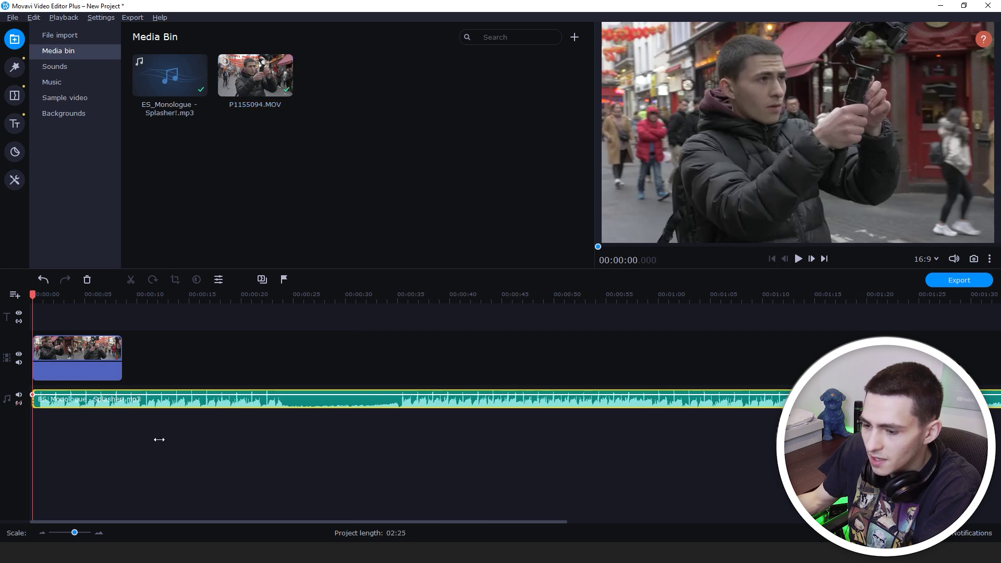
Step: Select the music clip, zoom the timeline in, and step the playhead to 0.702 seconds
left_click(137, 455)
left_click(42, 399)
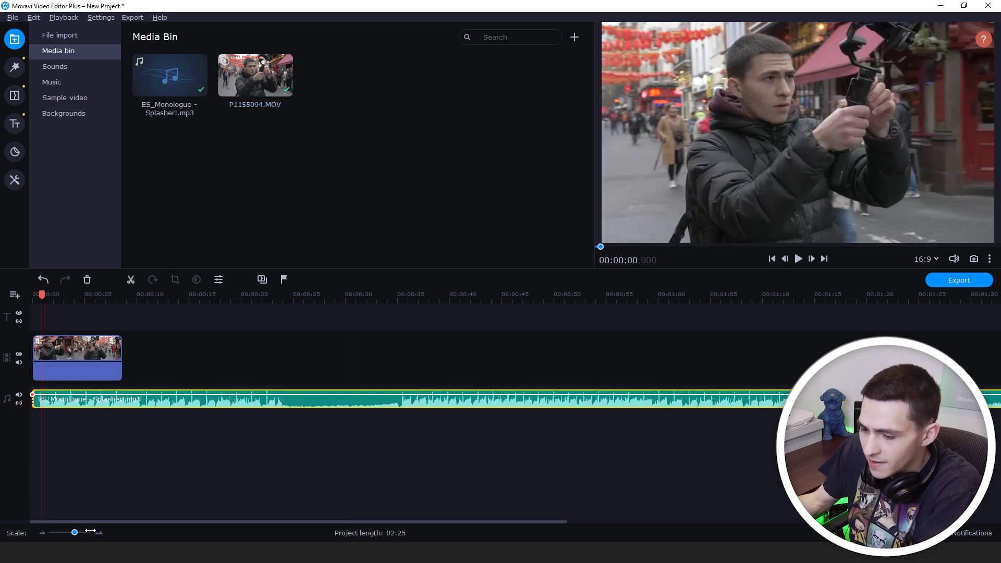
left_click(90, 532)
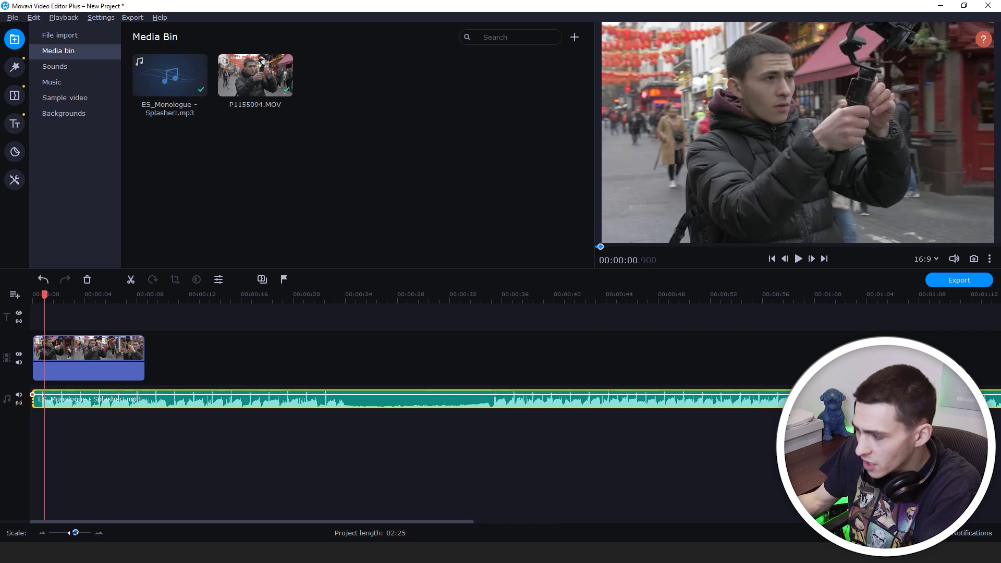
left_click(99, 532)
left_click(99, 532)
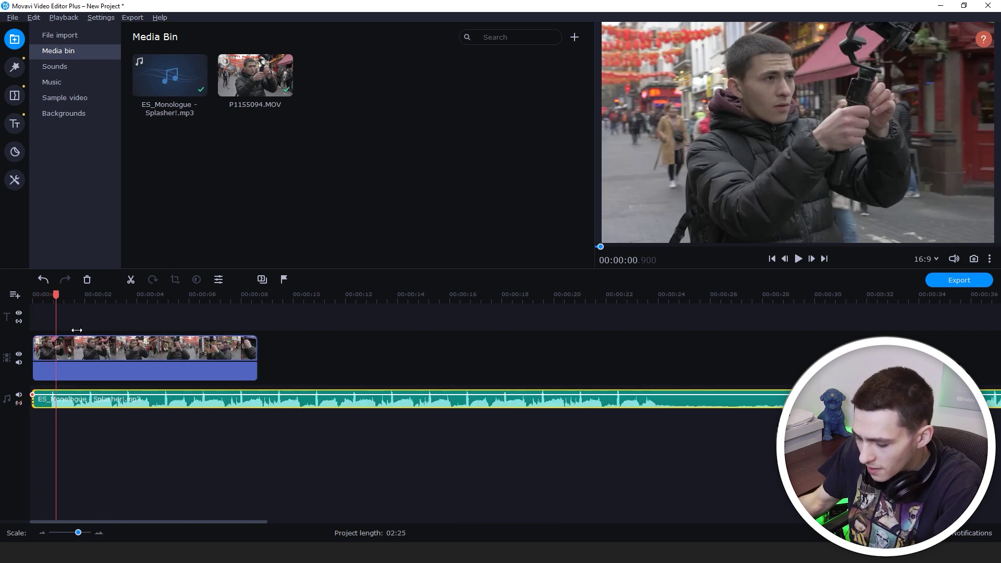
key("Left")
key("Left")
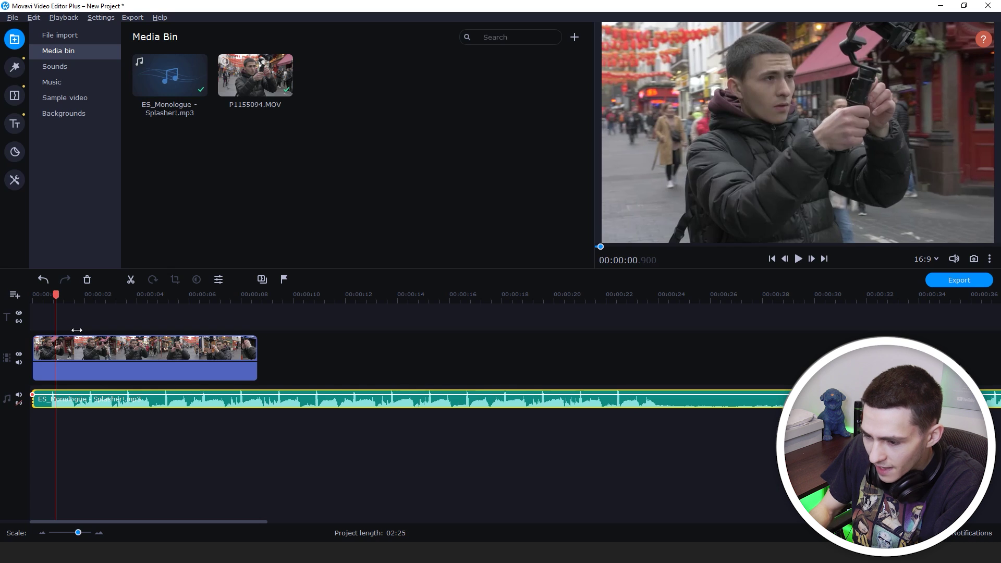
key("Left")
key("Left")
key("Left")
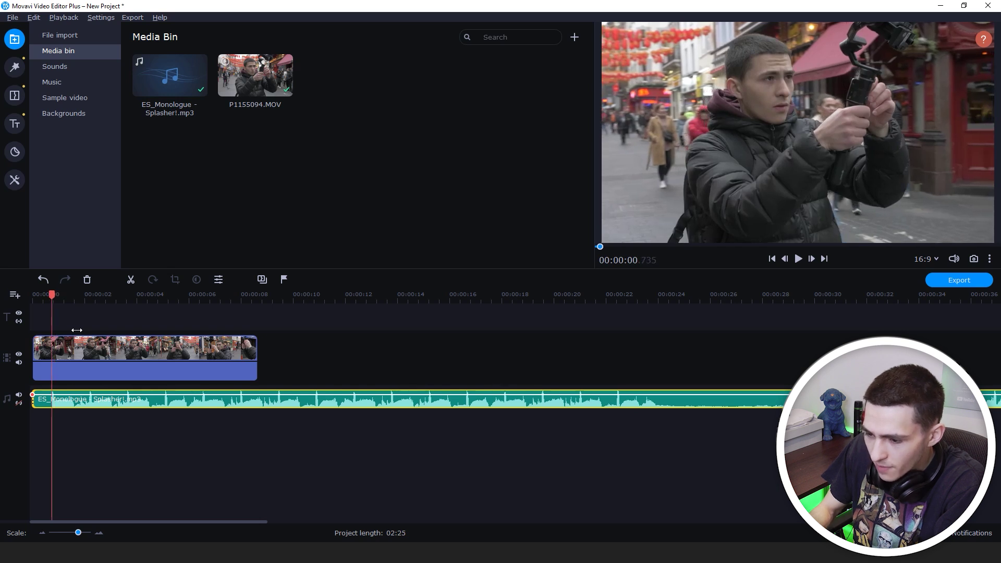
key("Left")
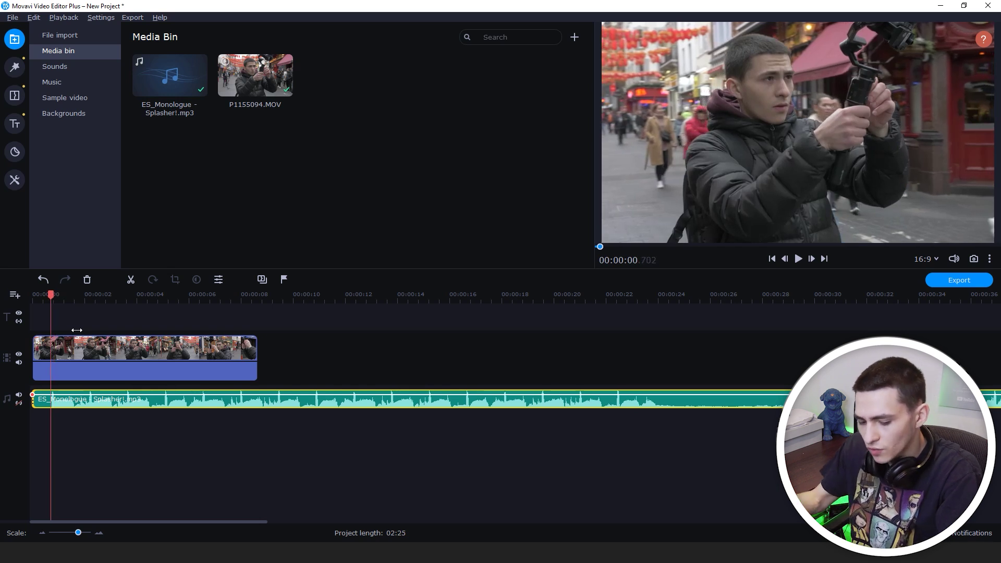
Step: Split the music at 0.702 s, delete the leading piece, and slide the track to 0
key("ctrl+b")
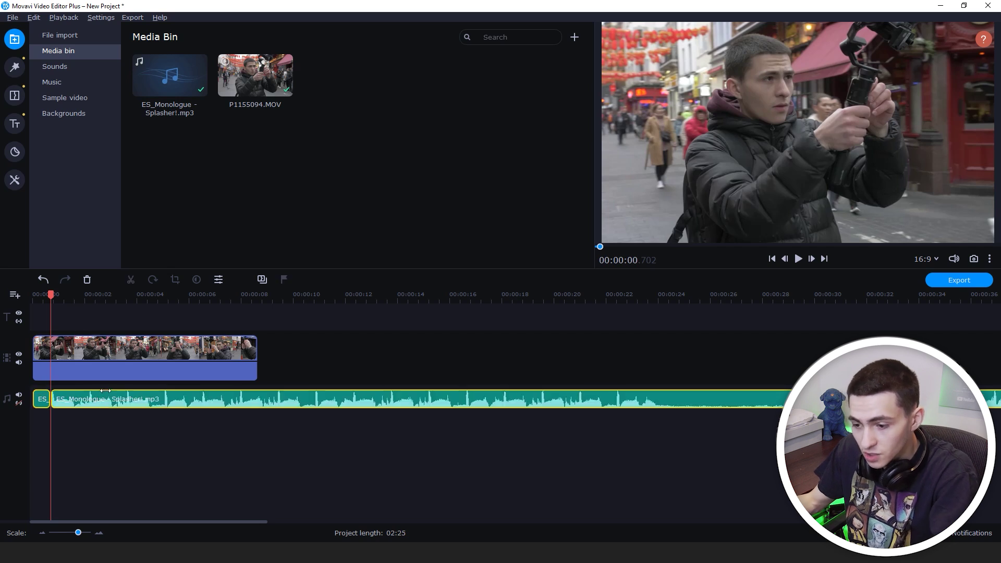
left_click(42, 399)
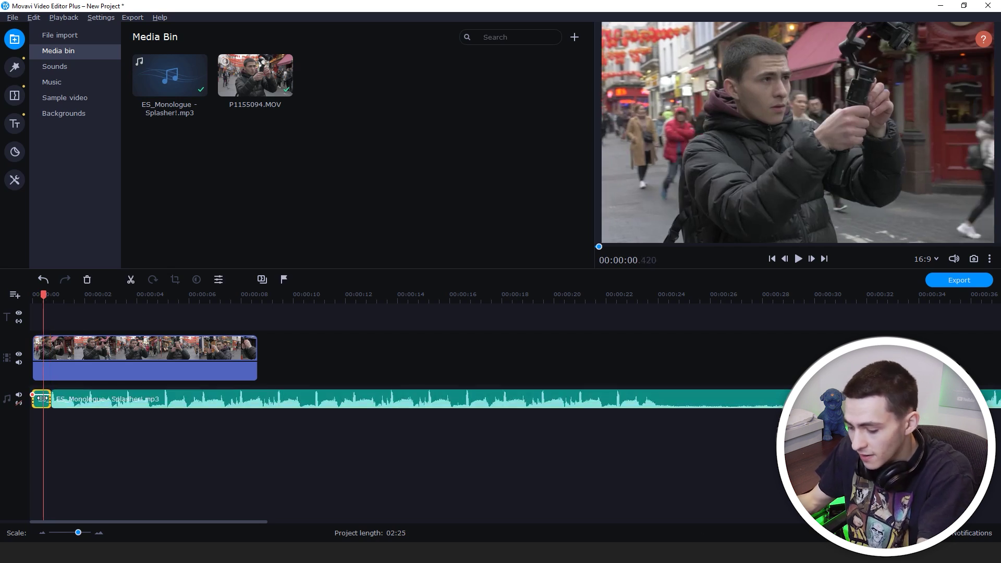
key("Delete")
left_click_drag(54, 399, 35, 400)
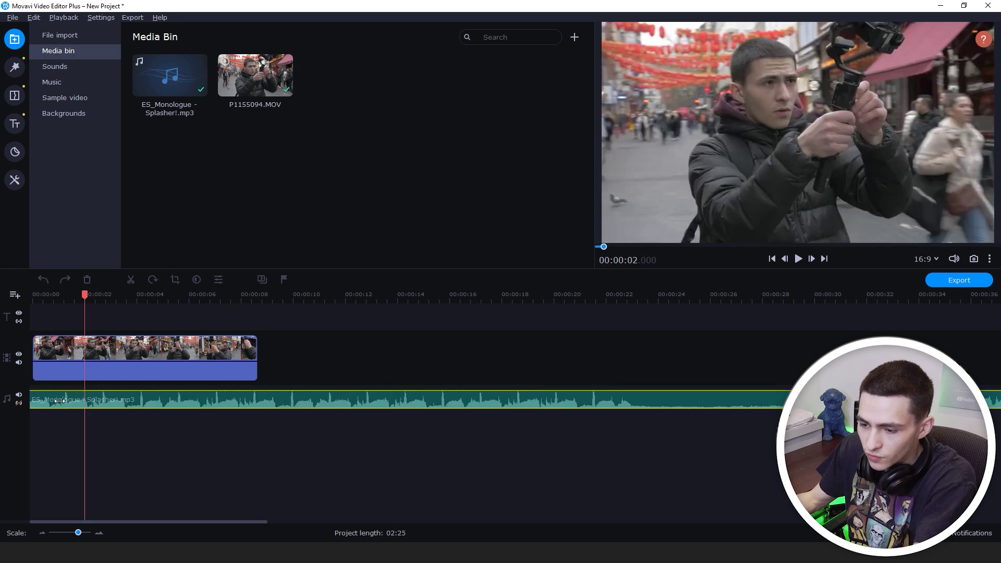
left_click(272, 445)
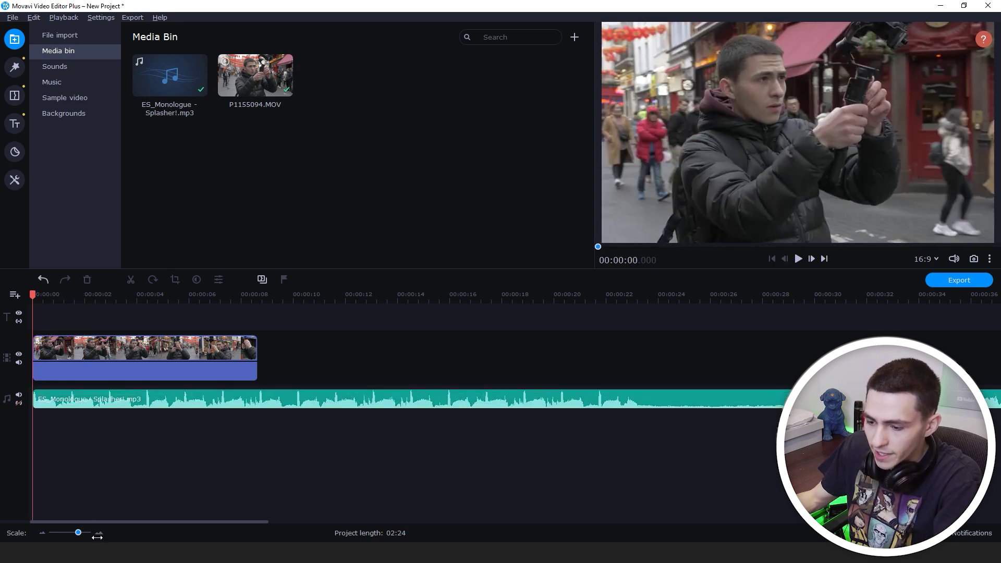
left_click(99, 533)
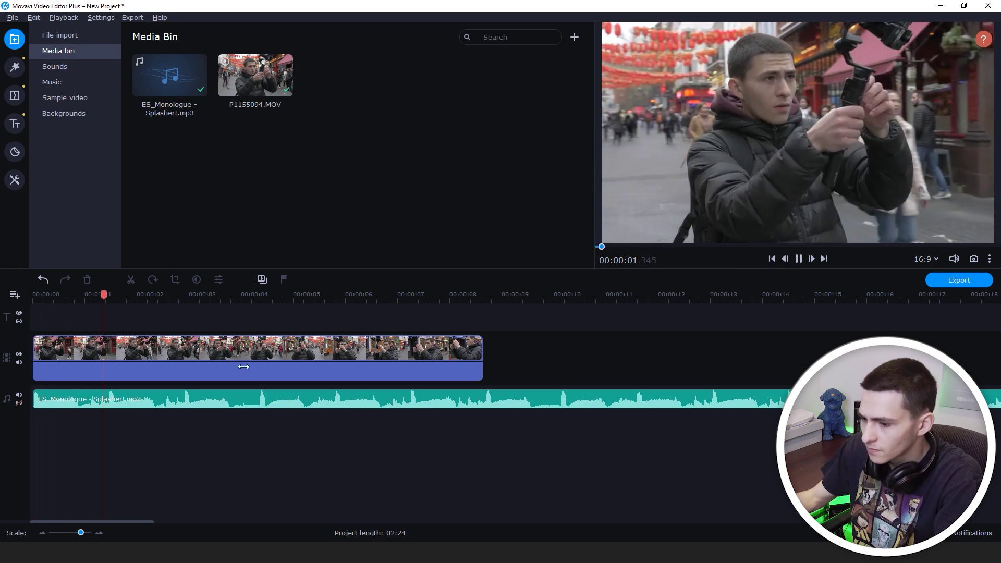
Step: Replay the opening to check music timing, placing the playhead near 0.72 s and zooming in
key("space")
key("Home")
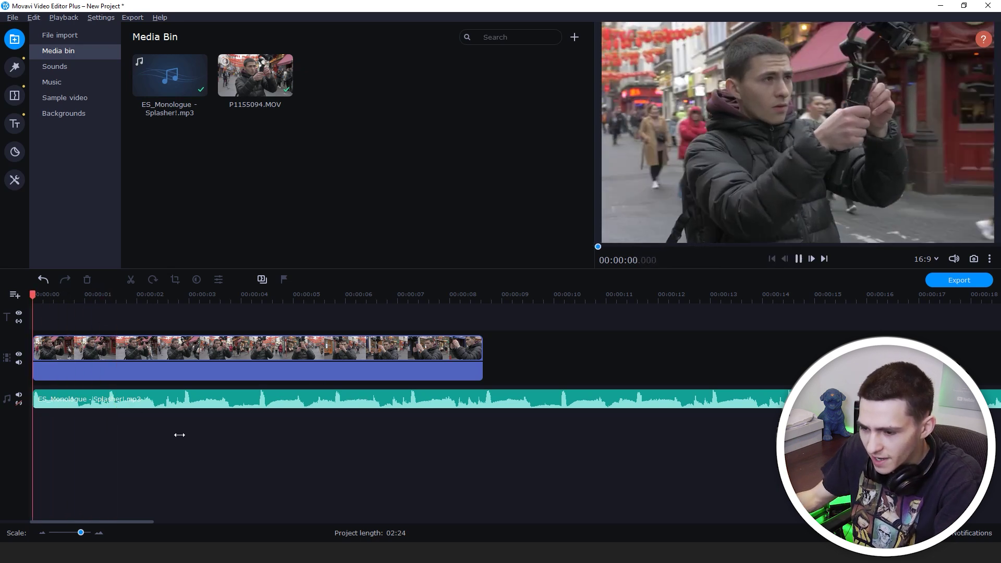
key("space")
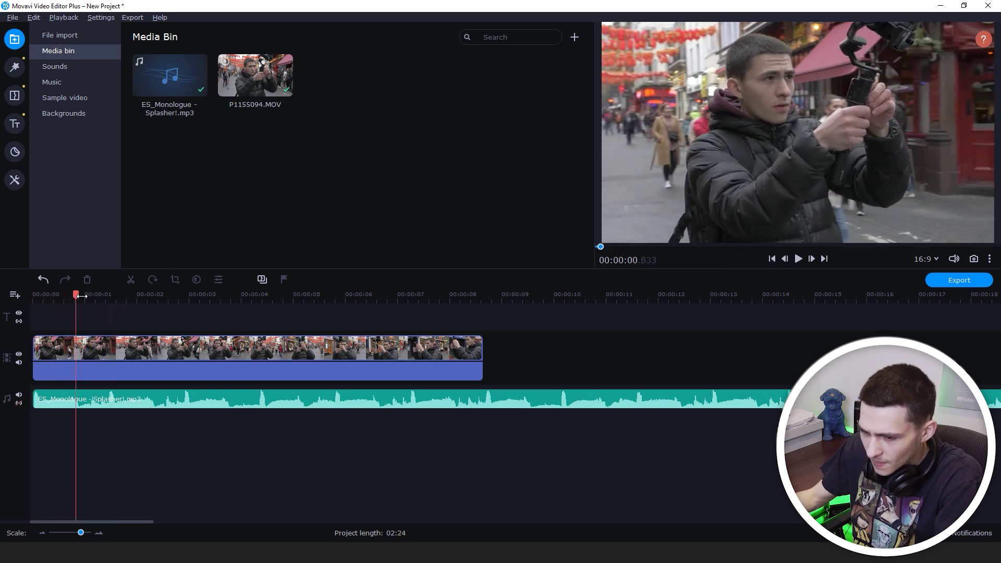
key("Home")
key("space")
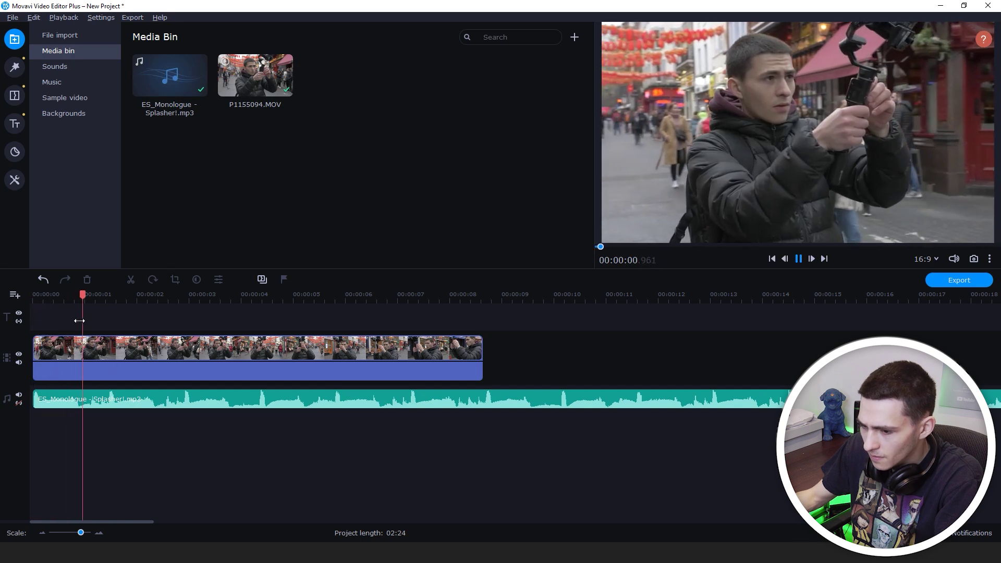
left_click(70, 295)
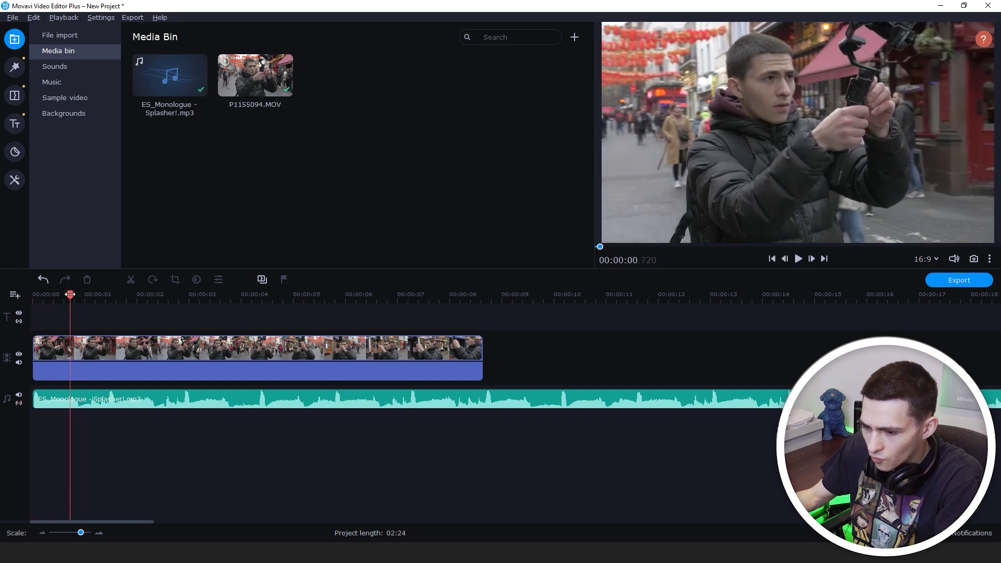
left_click(102, 535)
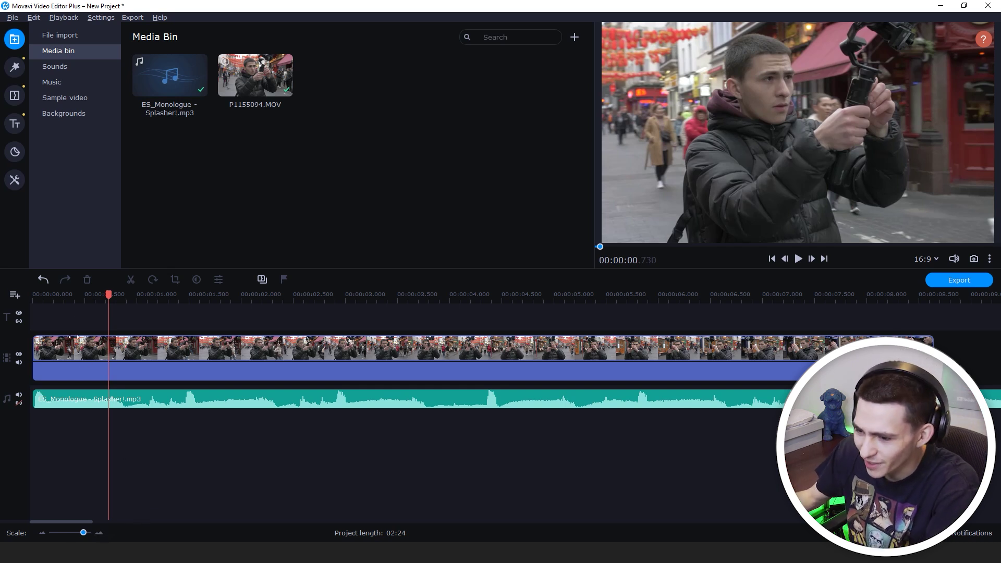
Step: Play the opening again and fine-tune the playhead to 0.730 seconds
key("Home")
key("space")
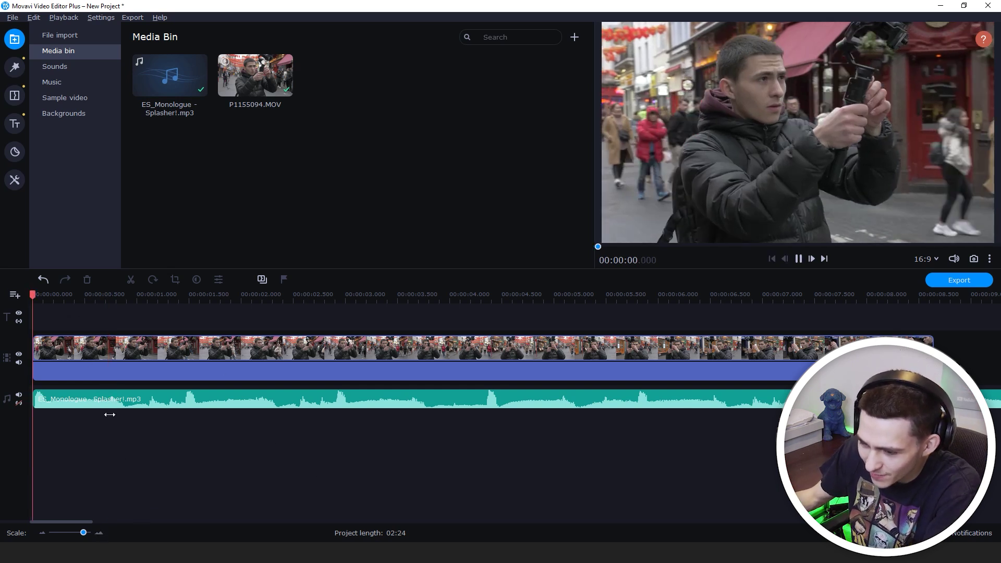
left_click(109, 293)
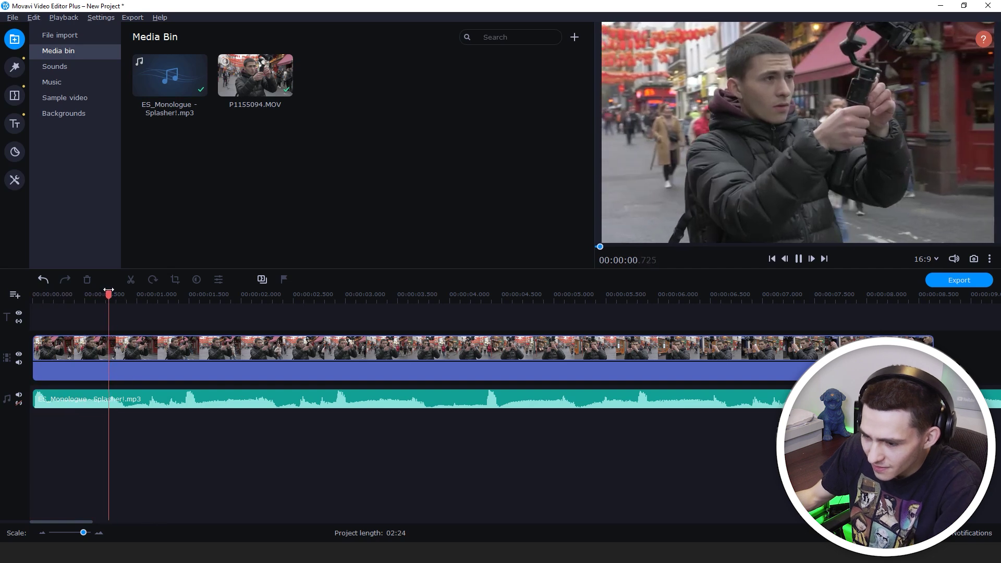
left_click(109, 292)
key("space")
left_click(108, 292)
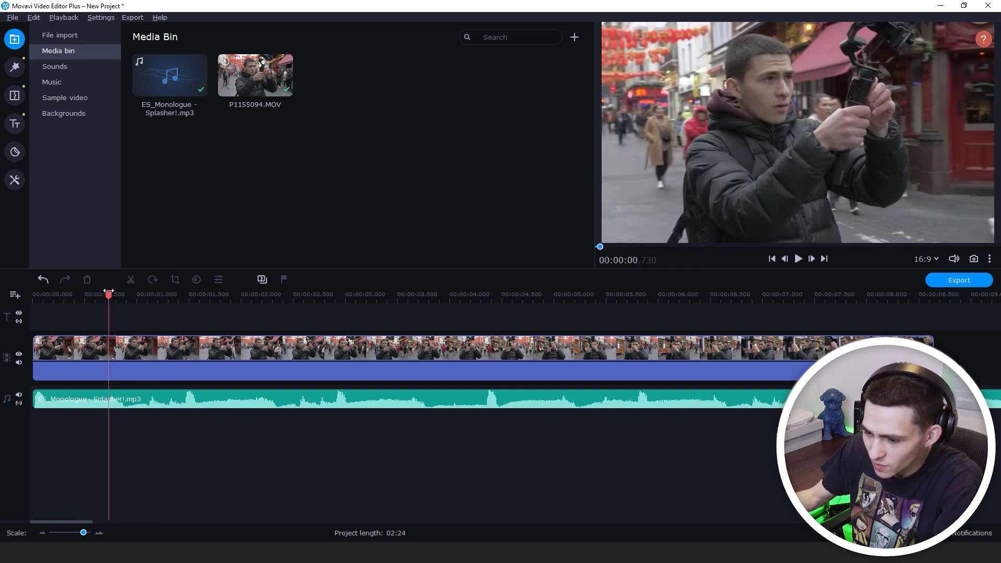
Step: Split the street-filming clip at the playhead and butt the right piece against the first
left_click(108, 341)
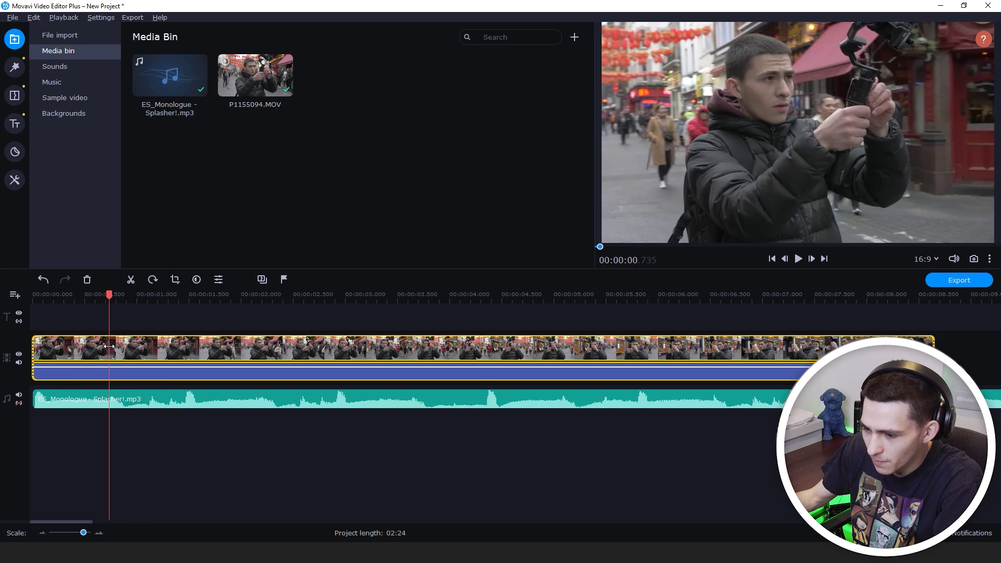
key("ctrl+b")
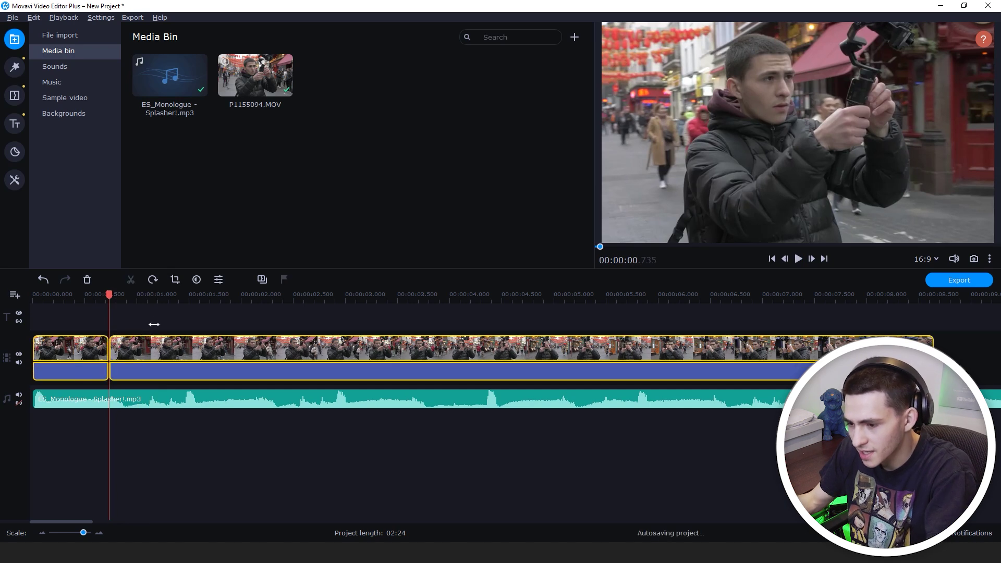
left_click(155, 350)
mouse_move(152, 351)
left_mouse_down()
mouse_move(235, 354)
mouse_move(162, 345)
left_mouse_up()
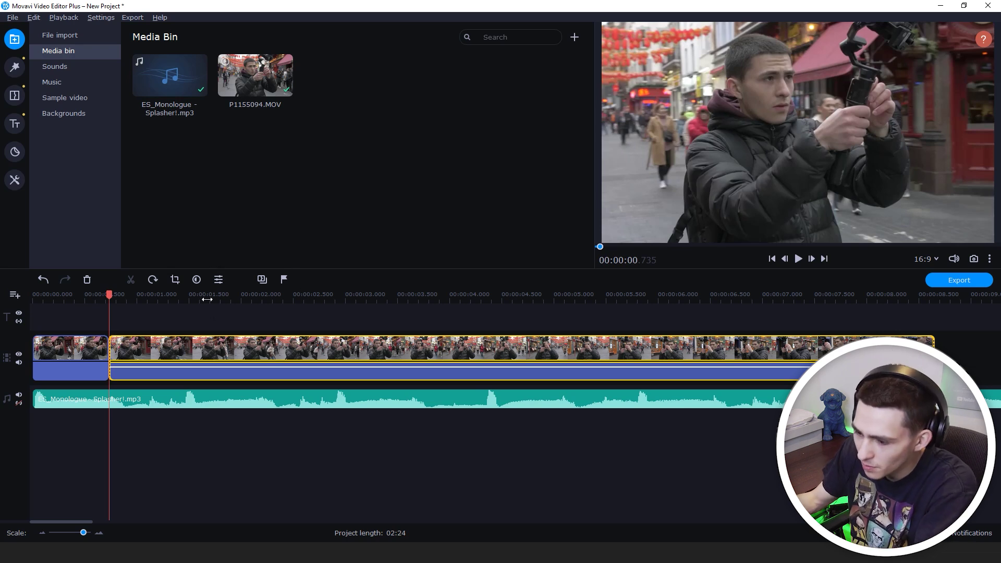
Step: Import C0034.MP4 into the Media Bin and place it on the video track at the 0.735-second cut
key("alt+Tab")
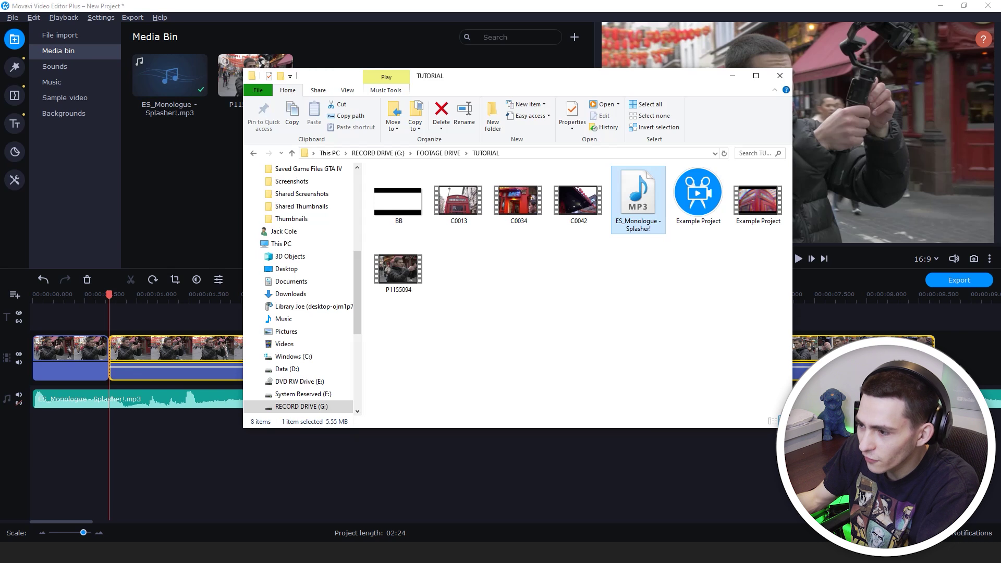
left_click(523, 200)
left_click_drag(525, 210, 219, 138)
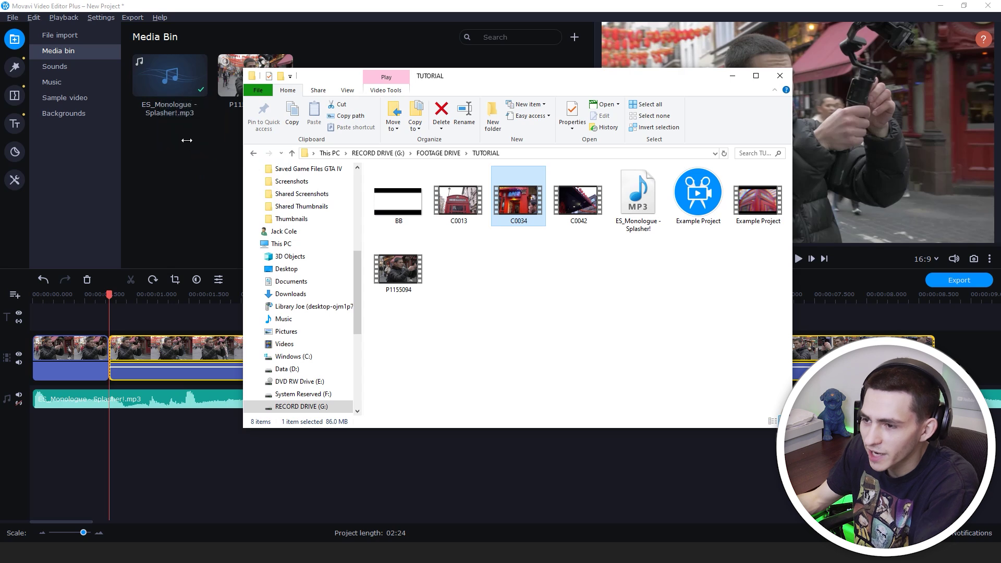
left_click(186, 140)
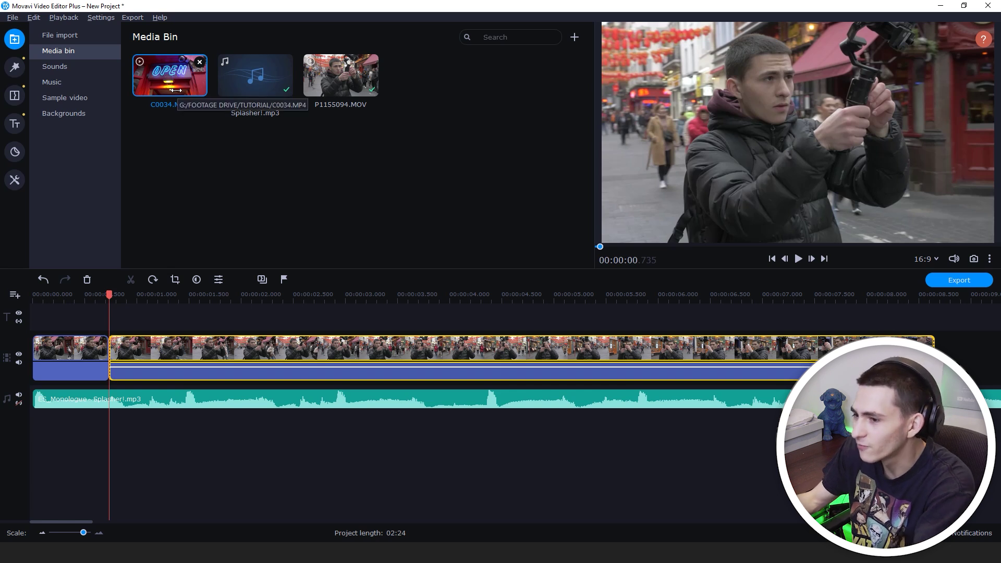
left_click_drag(175, 90, 108, 346)
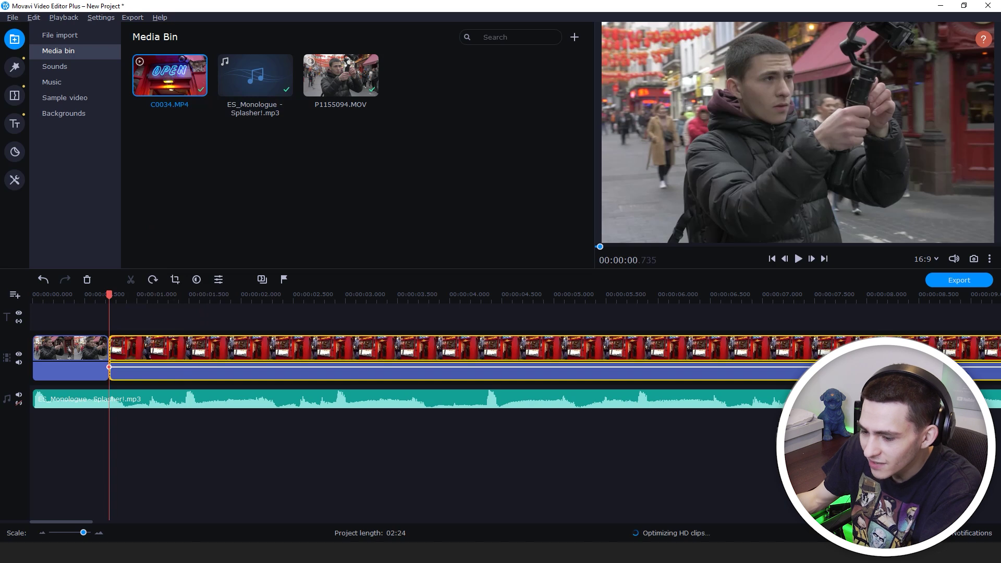
Step: Zoom the timeline out and scrub through C0034 to find the OPEN neon sign
left_click(40, 533)
left_click(40, 533)
left_click(41, 533)
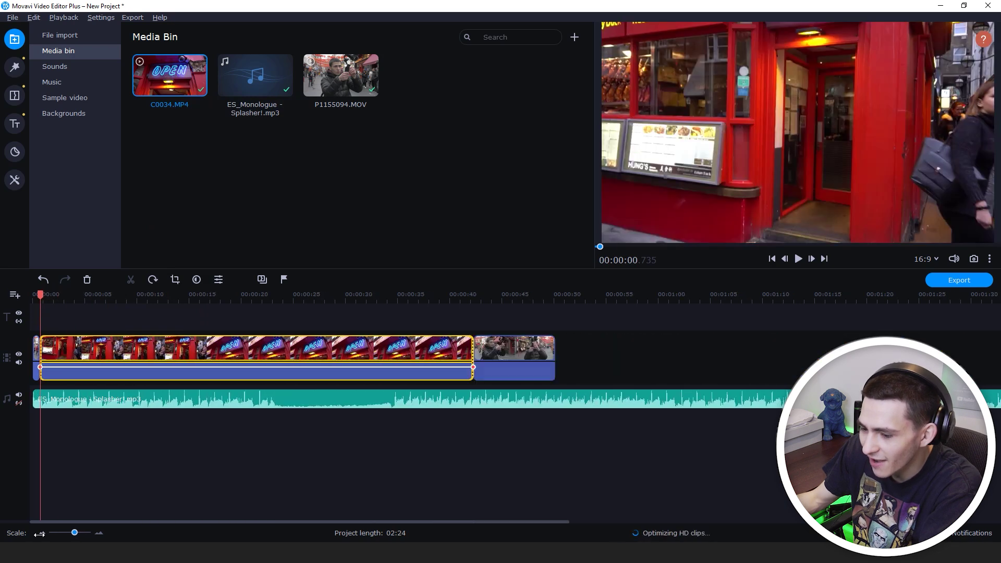
left_click(40, 533)
left_click(268, 509)
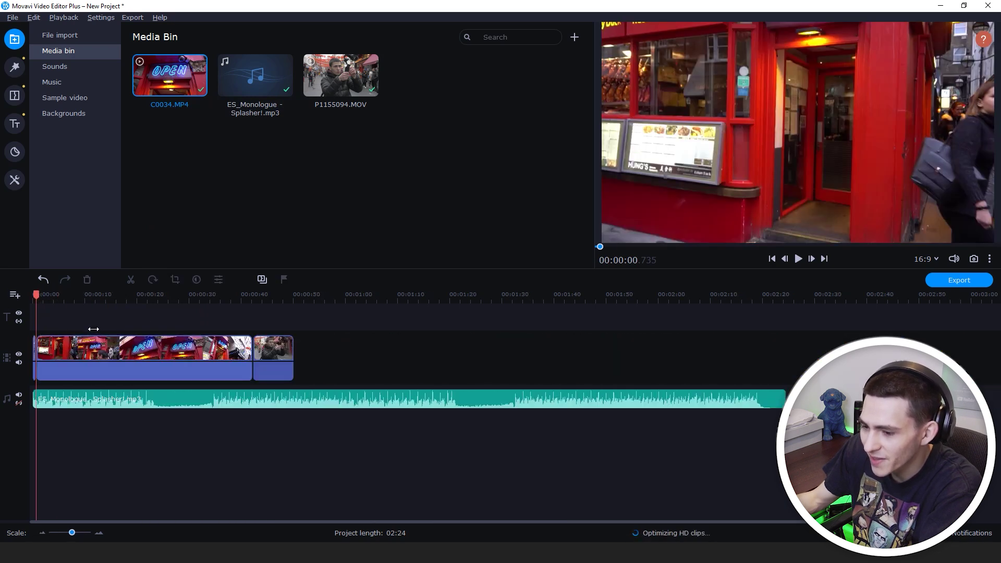
left_click(64, 294)
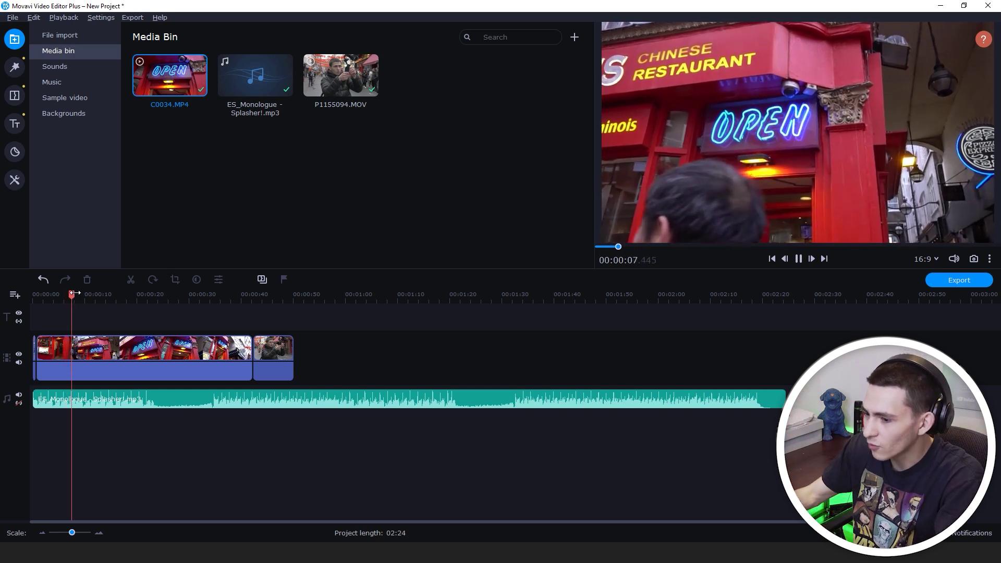
left_click(75, 294)
left_click_drag(75, 295, 129, 304)
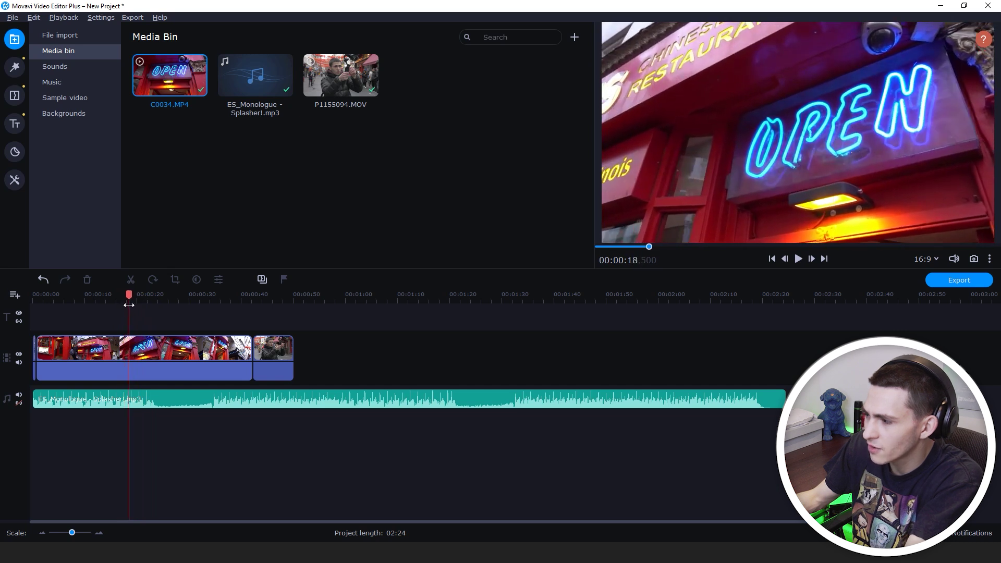
Step: Split C0034 at the OPEN sign (about 13.7 s) and delete the opening piece
left_click(129, 350)
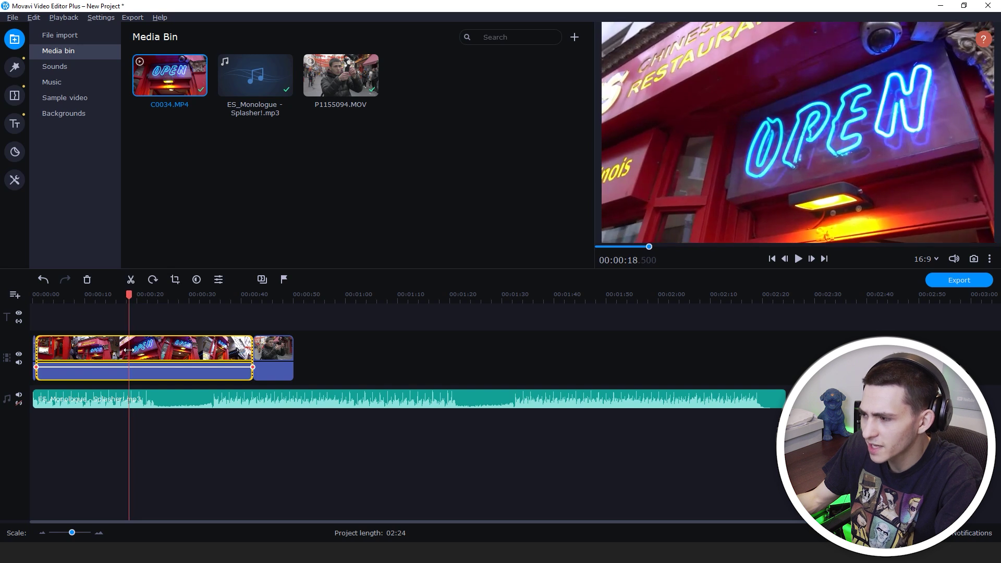
key("Right")
key("Right")
key("Right")
key("Right")
key("Right")
key("Right")
key("Right")
key("Right")
key("Right")
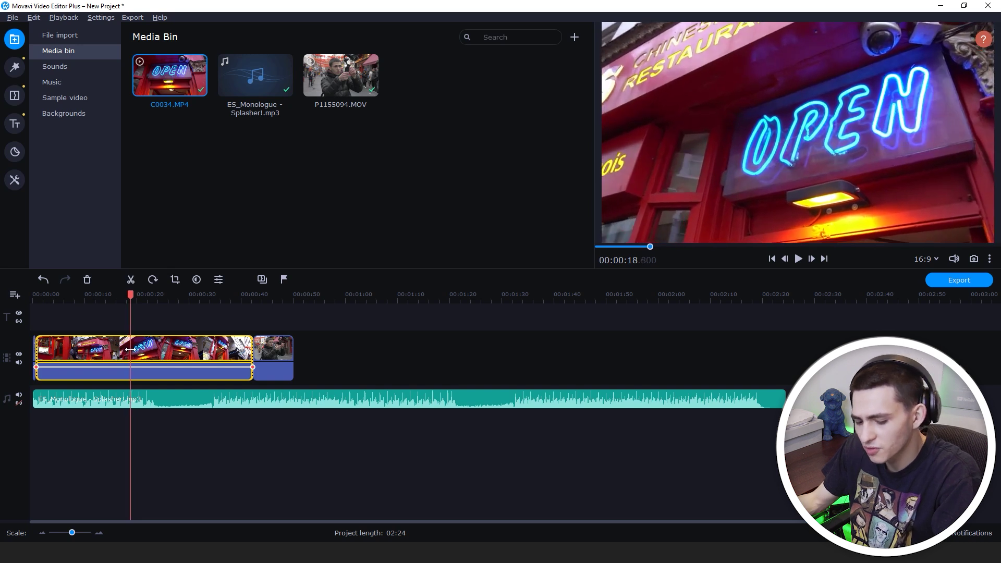
key("ctrl+b")
left_click(104, 347)
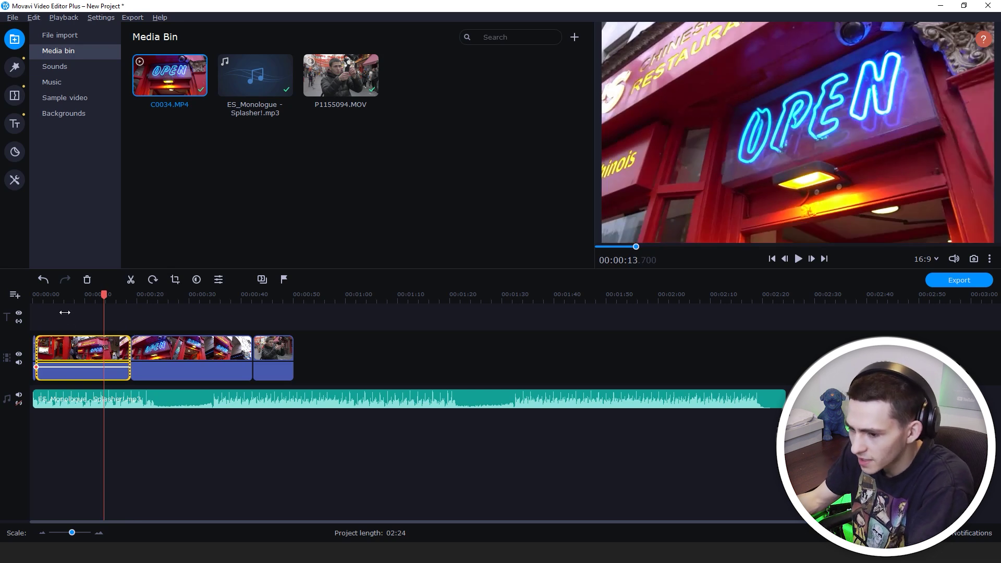
key("Delete")
key("Home")
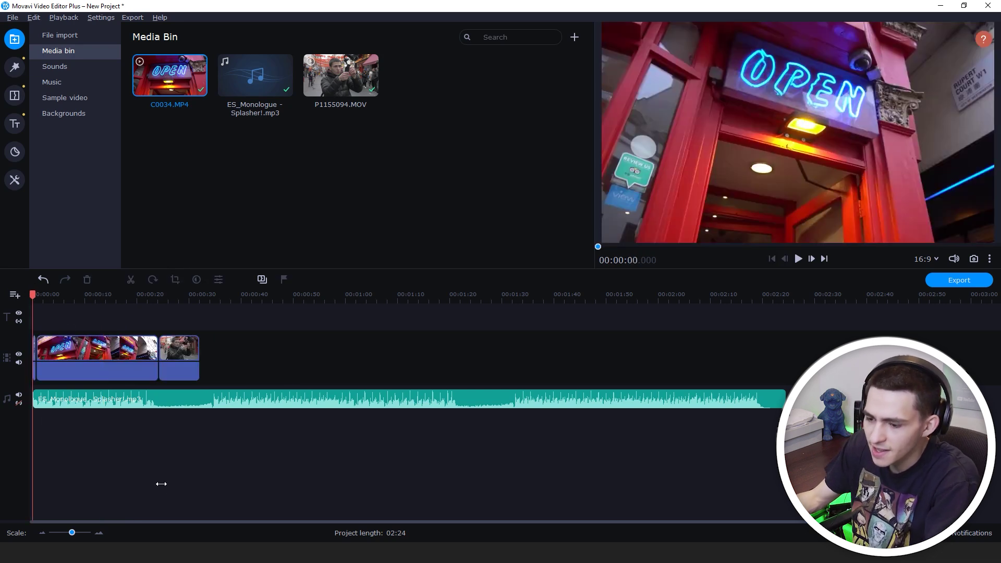
Step: Play the C0034 OPEN sign clip from the start and set the playhead to 1.460 s
scroll(106, 526, "up", 4)
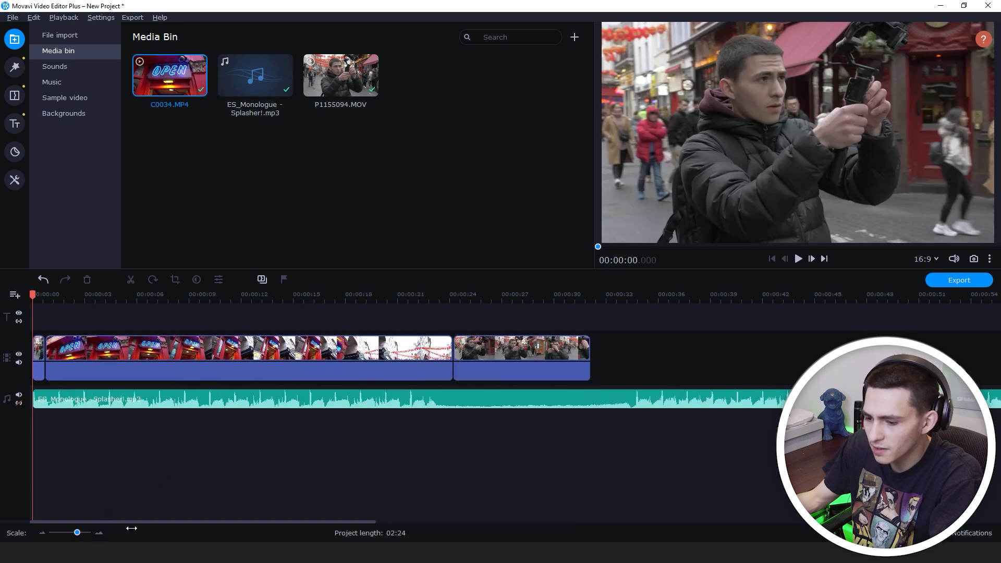
scroll(101, 531, "up", 1)
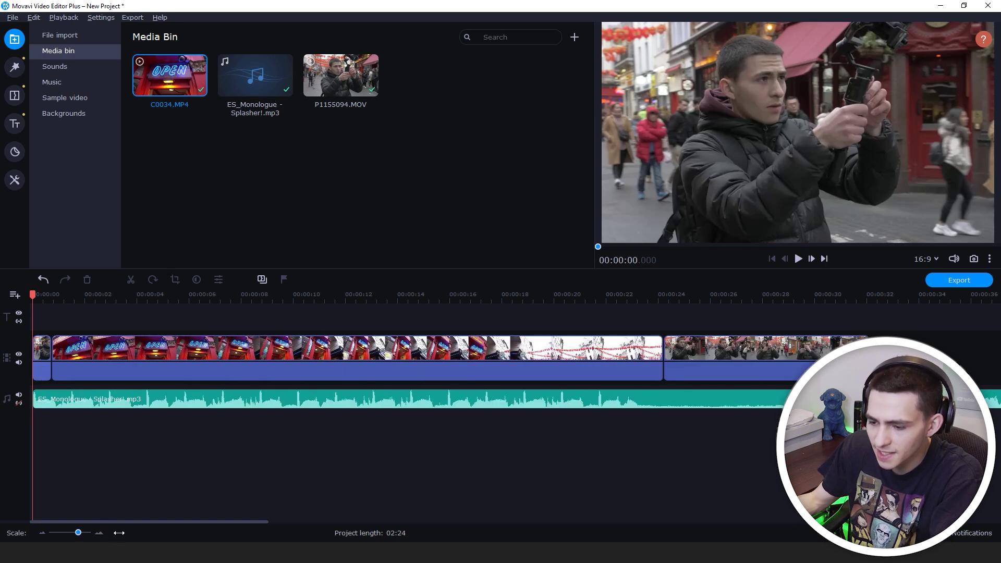
scroll(100, 532, "up", 1)
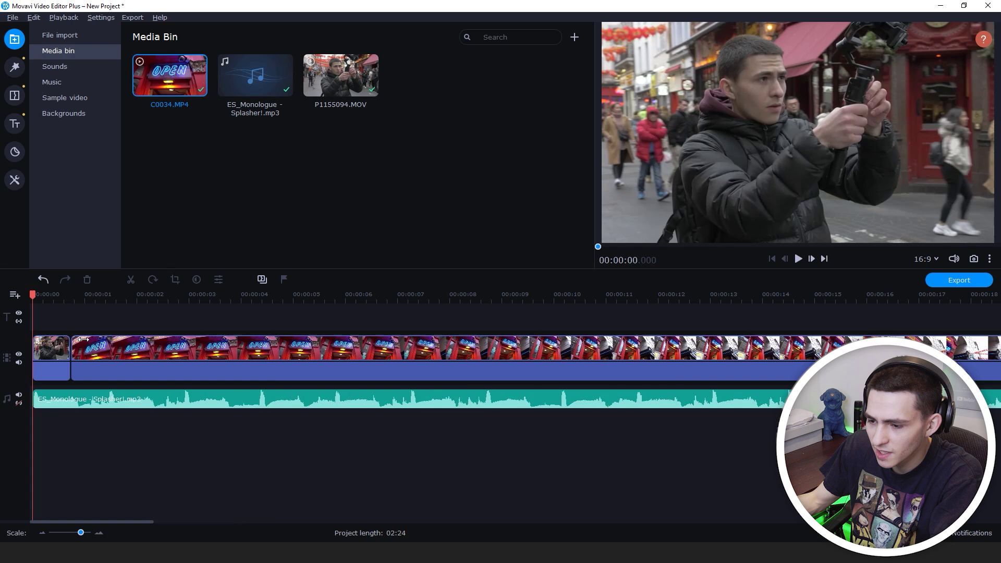
left_click(83, 339)
key("Home")
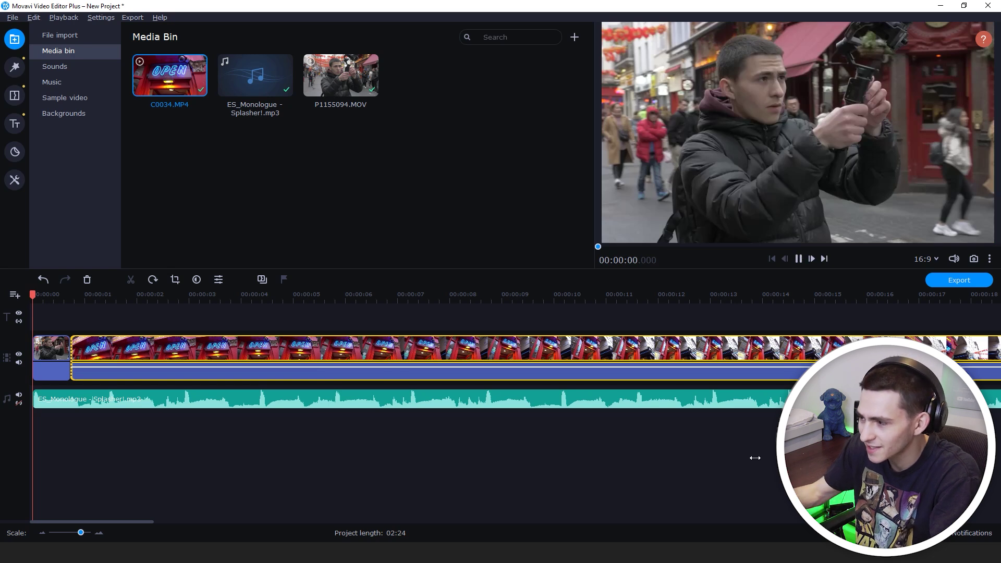
key("space")
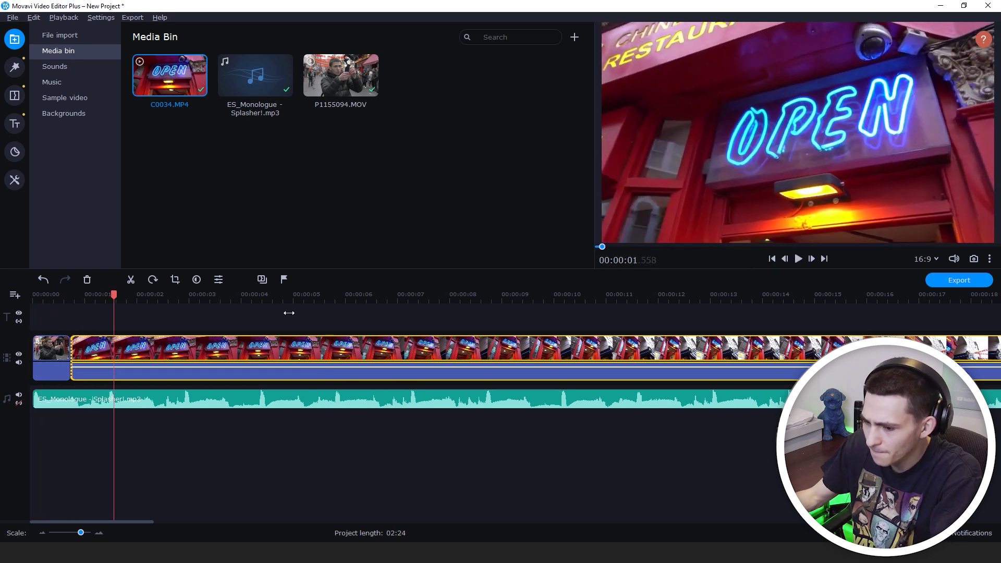
left_click(109, 295)
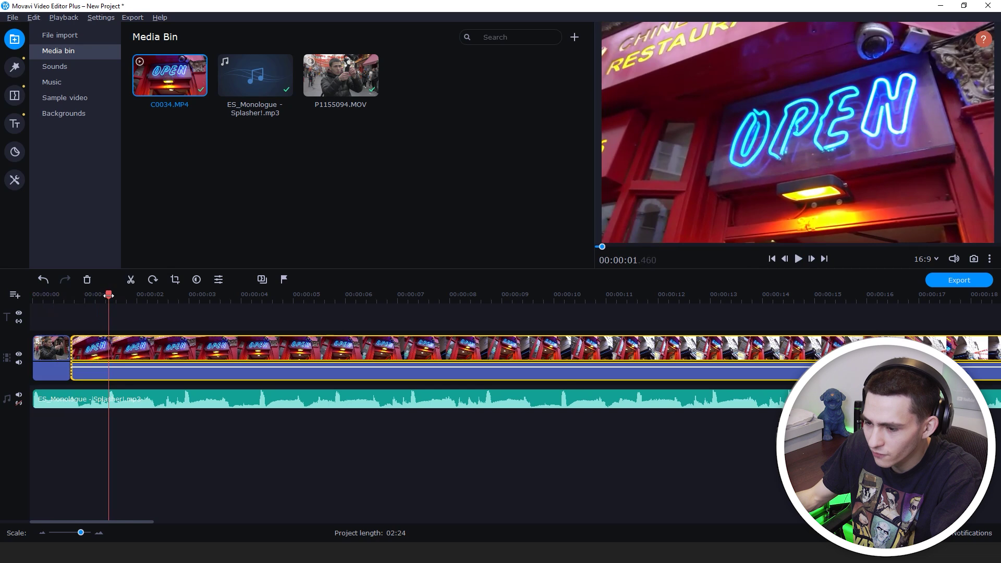
Step: Zoom in, split the OPEN sign clip at 1.460 s and delete the right part
left_click(99, 532)
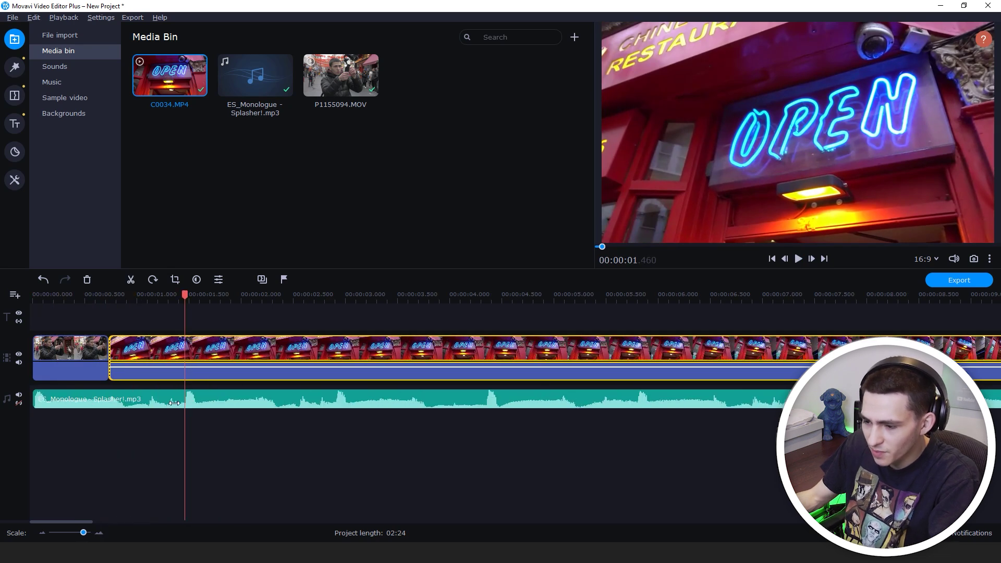
left_click(98, 532)
left_click(185, 402)
double_click(185, 405)
left_click(186, 344)
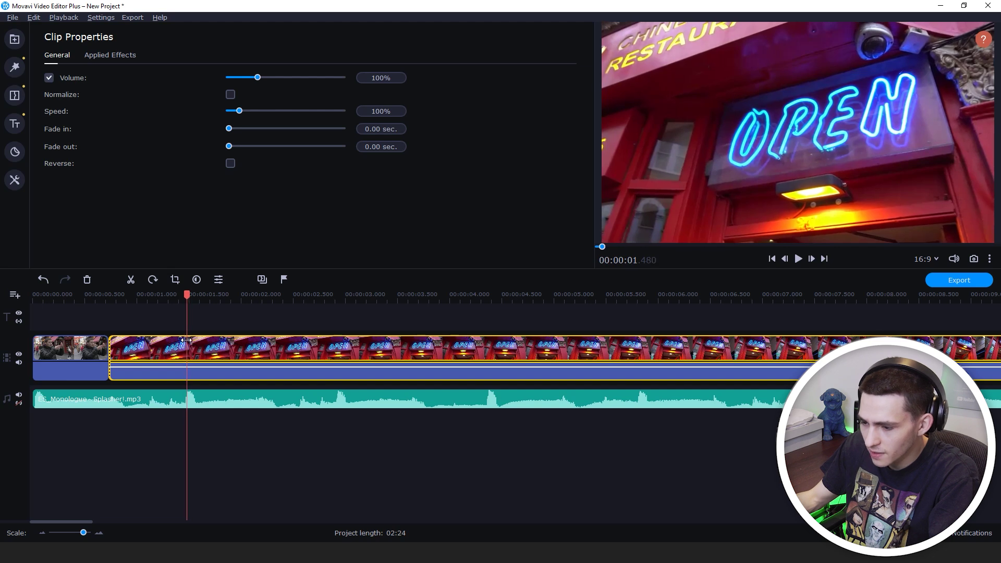
key("ctrl+b")
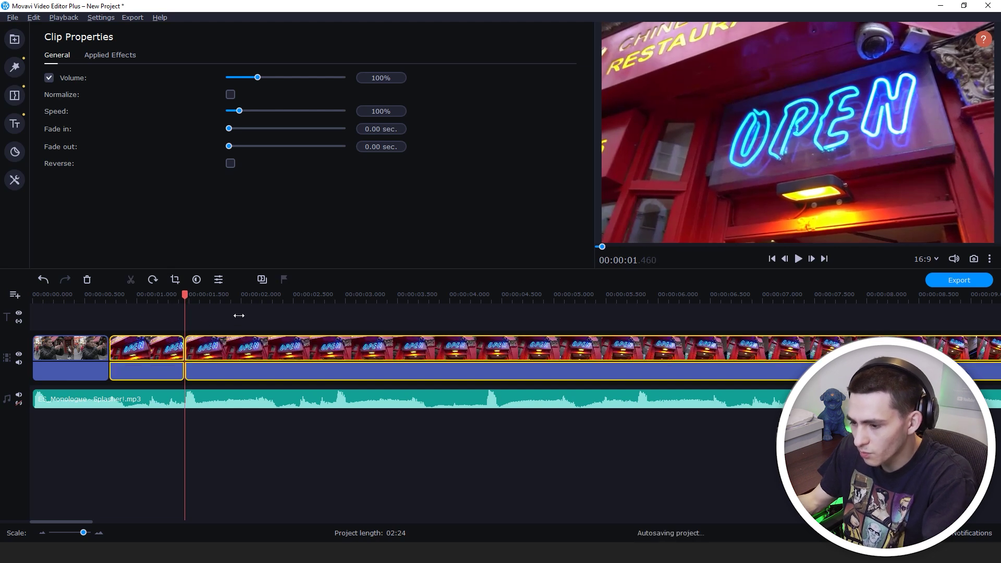
left_click(220, 357)
key("Delete")
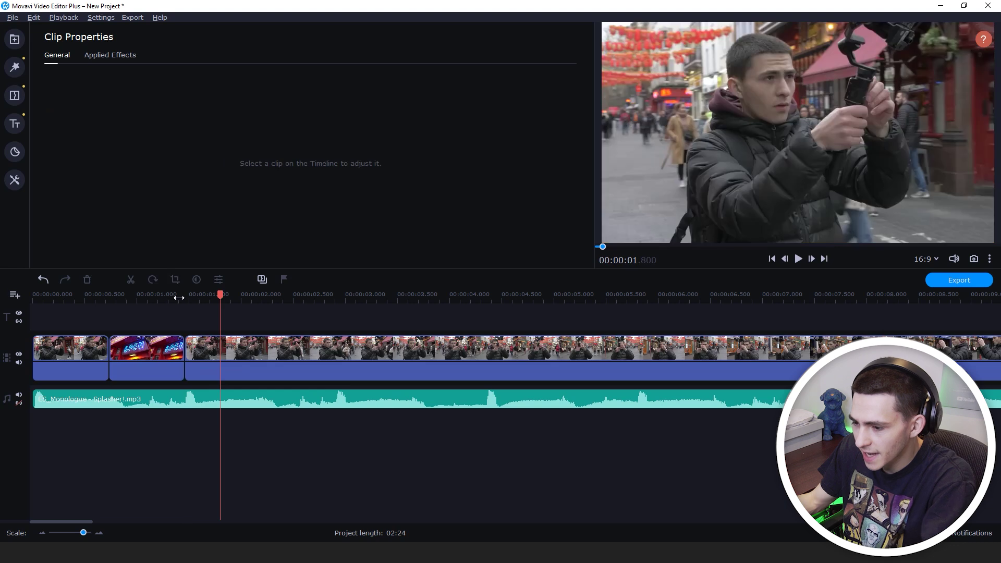
Step: Split the following street clip at 2.145 s, then return to the start and save
key("Left")
key("Left")
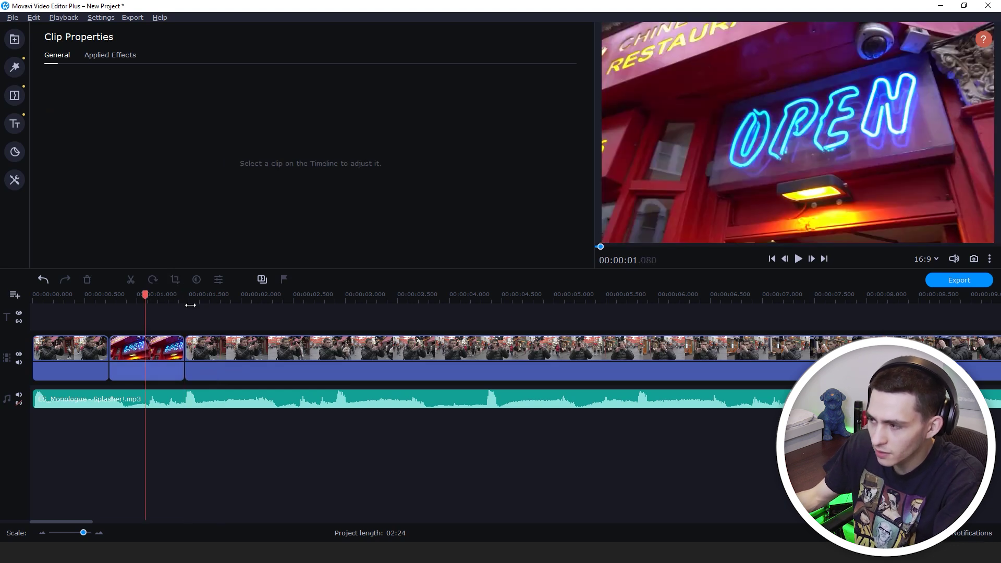
key("space")
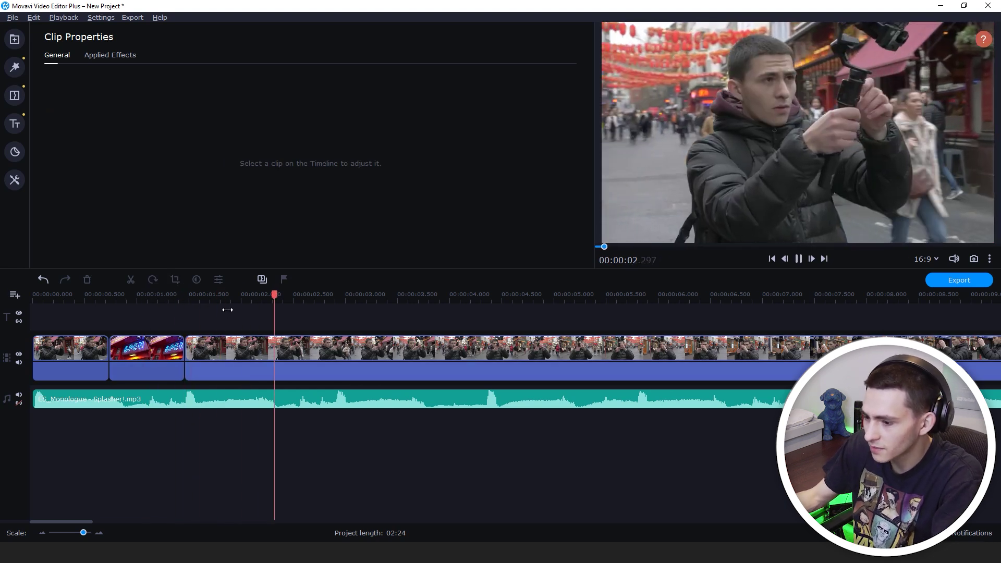
left_click(234, 295)
left_click_drag(234, 294, 255, 298)
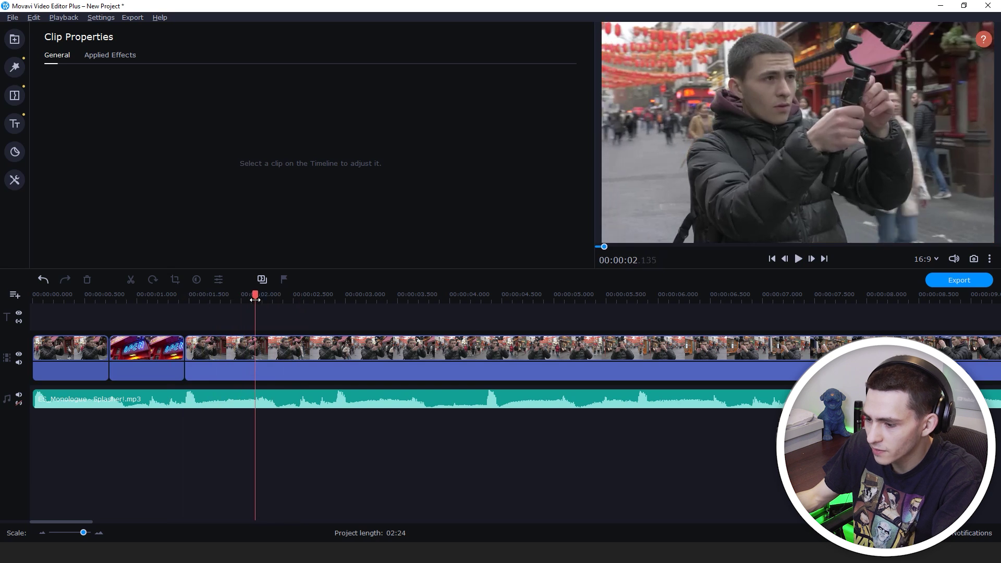
left_click(256, 352)
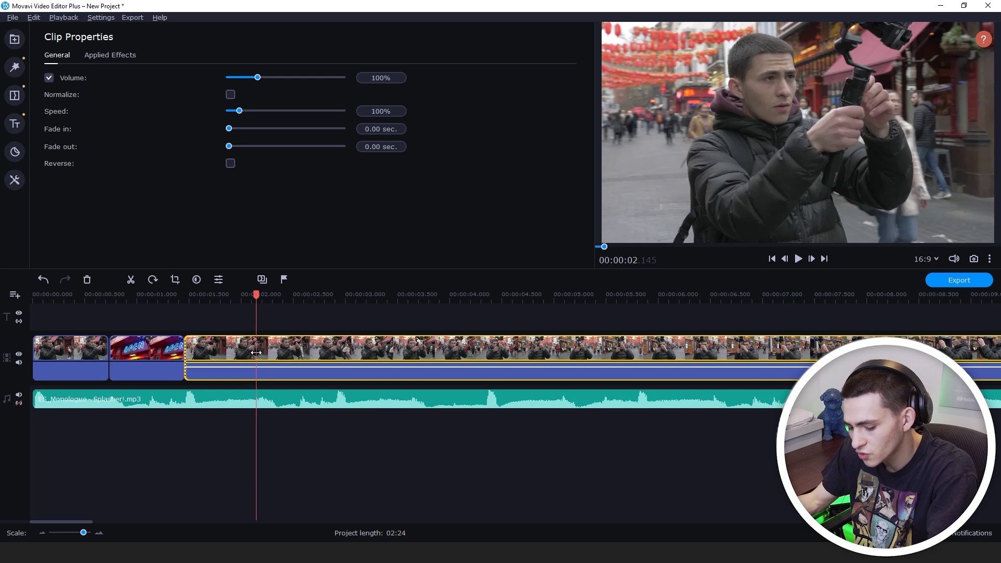
key("ctrl+b")
left_click(277, 319)
key("Home")
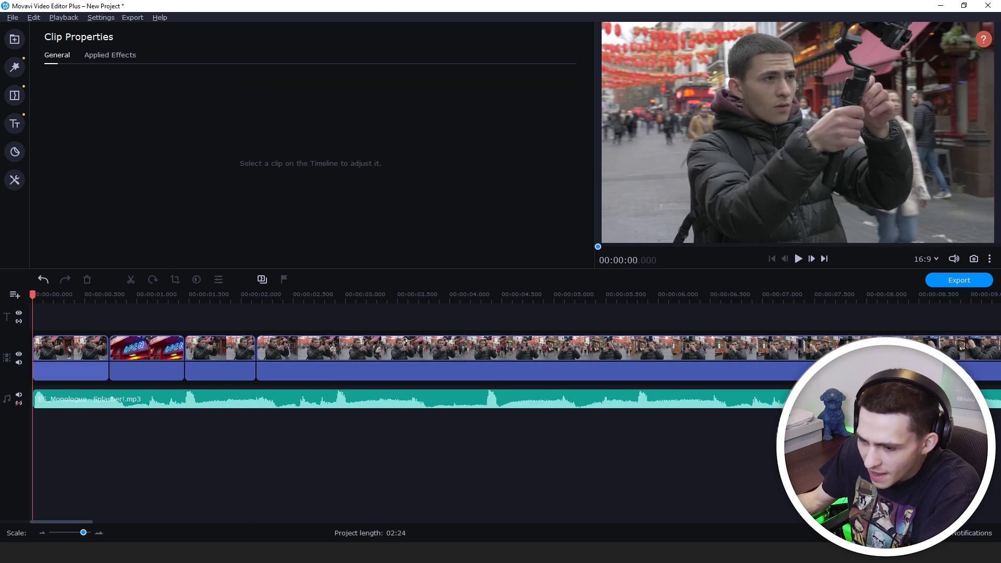
key("ctrl+s")
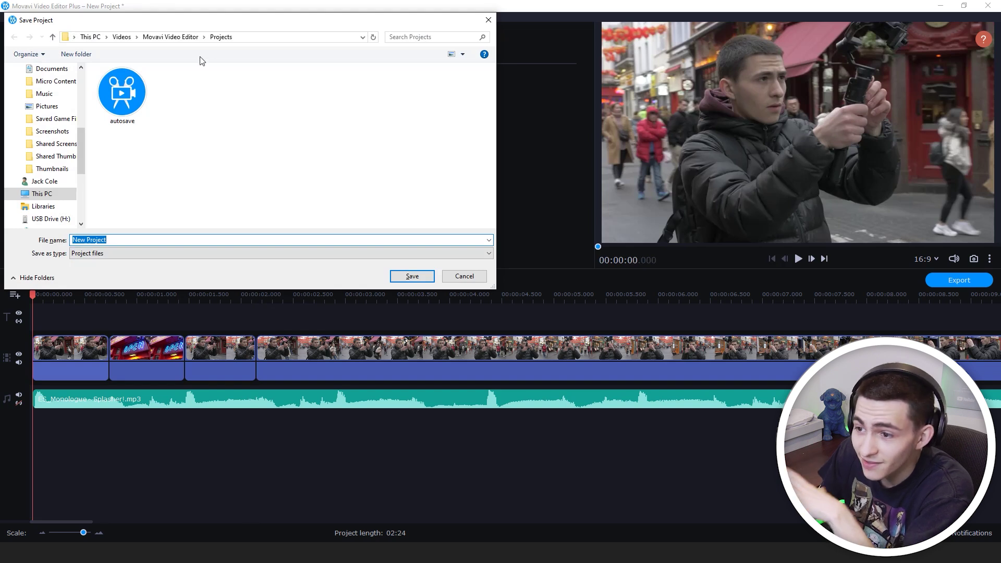
Step: Save the project as 'Tutorial Project' in RECORD DRIVE (G:) > FOOTAGE DRIVE > TUTORIAL
left_click(96, 42)
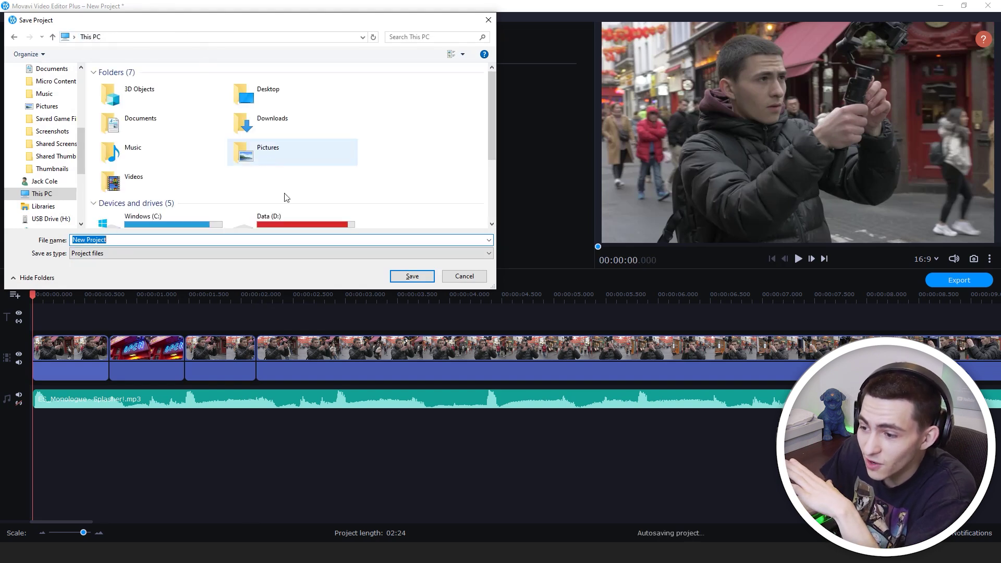
scroll(179, 167, "down", 3)
double_click(179, 173)
double_click(152, 97)
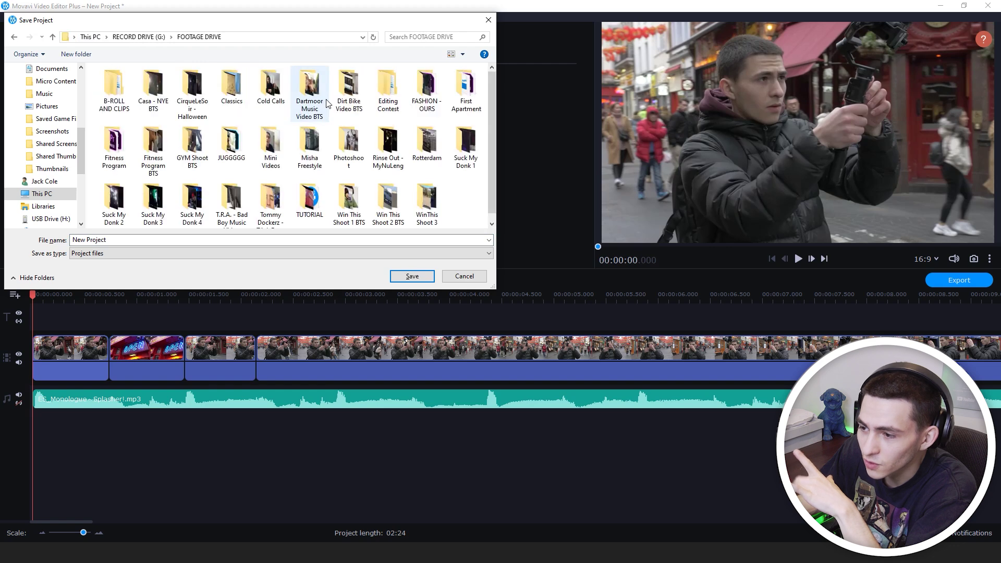
left_click(311, 216)
double_click(311, 216)
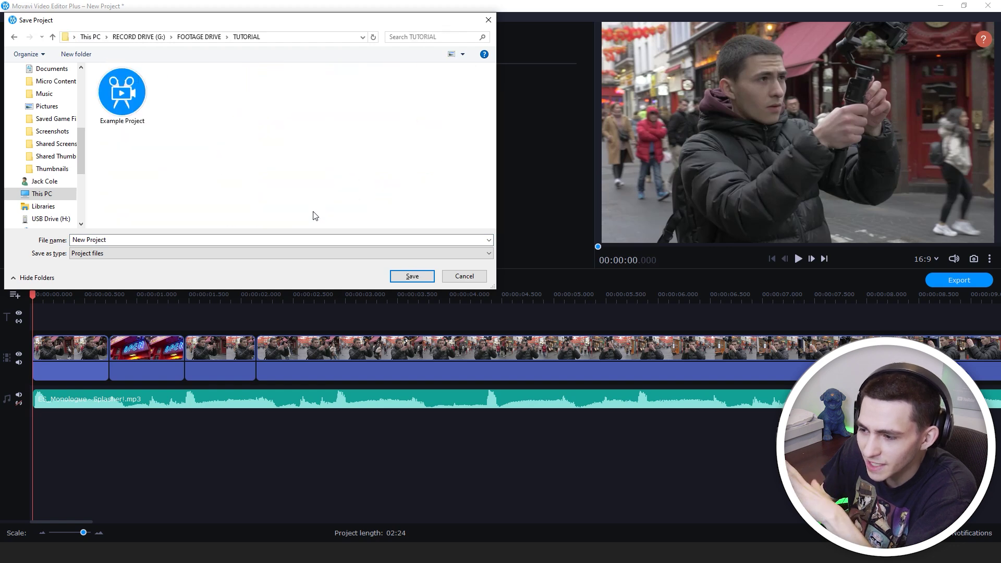
left_click(258, 239)
type("Tutorial")
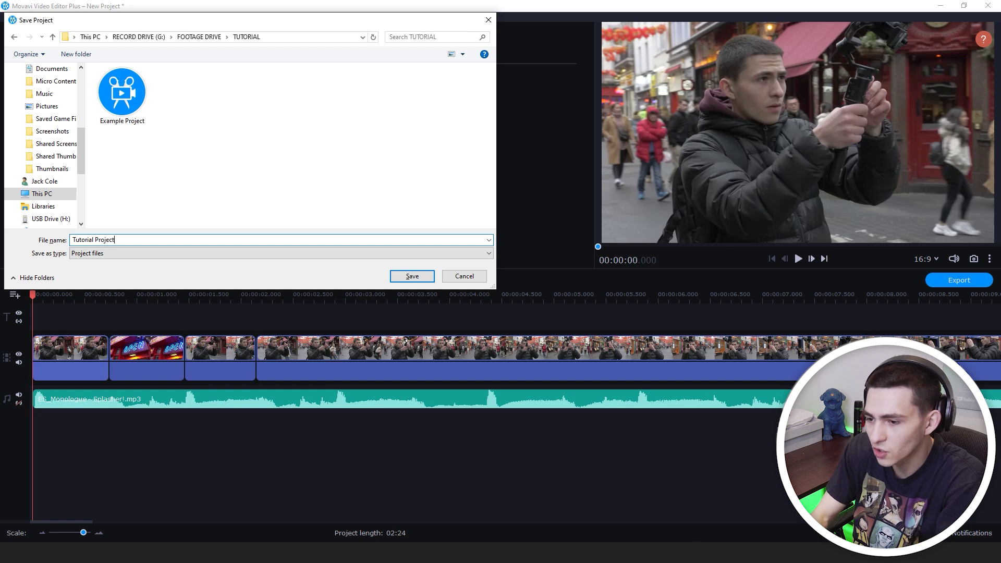
key("Return")
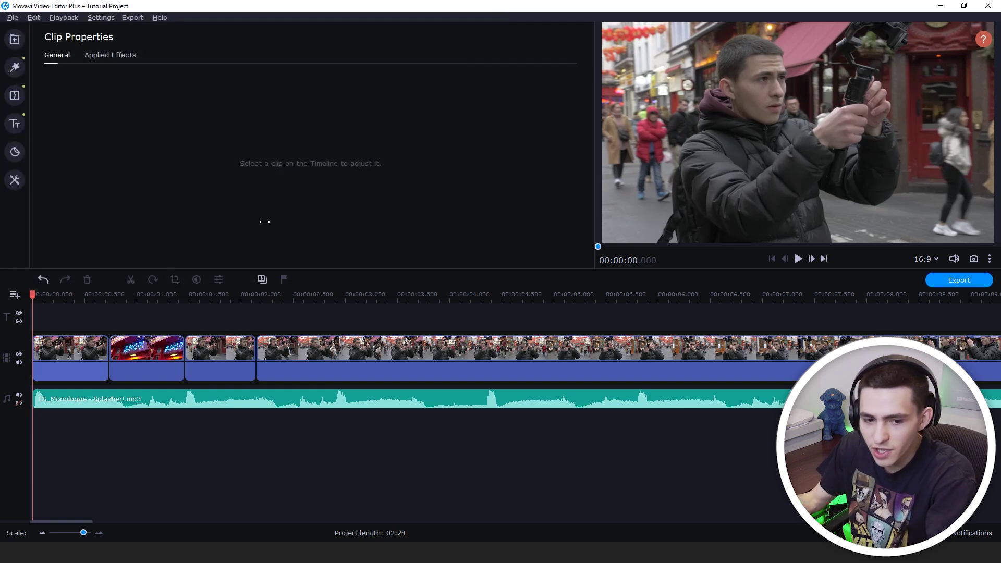
Step: Apply the Broken lens filter to the second clip, the neon OPEN sign
left_click(88, 348)
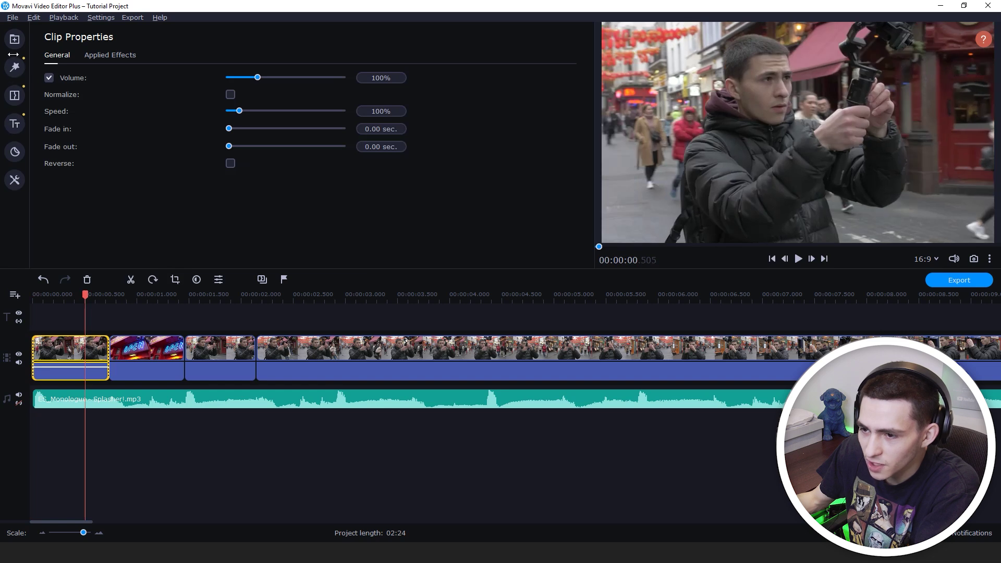
left_click(107, 295)
left_click(134, 348)
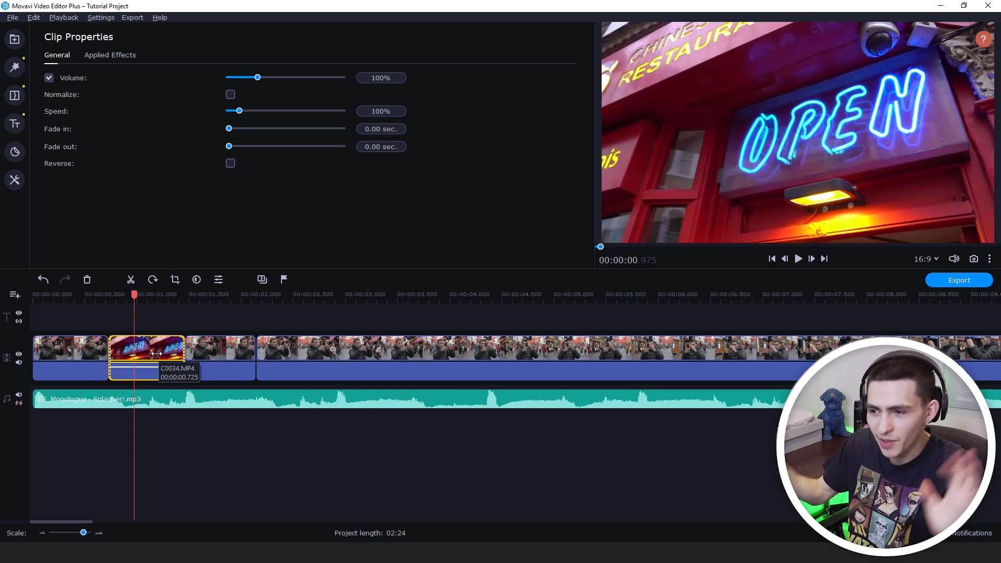
left_click(14, 66)
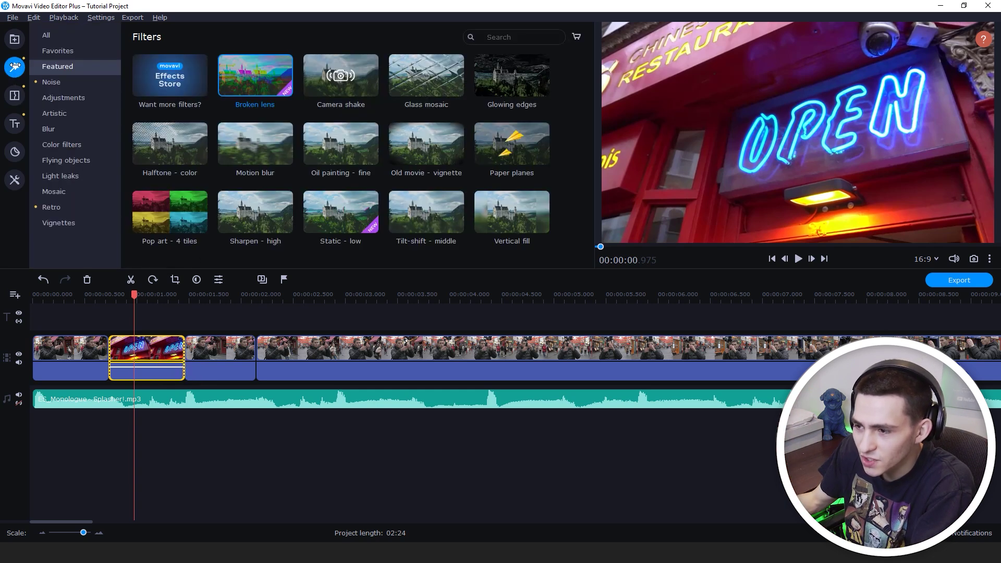
left_click_drag(263, 71, 149, 341)
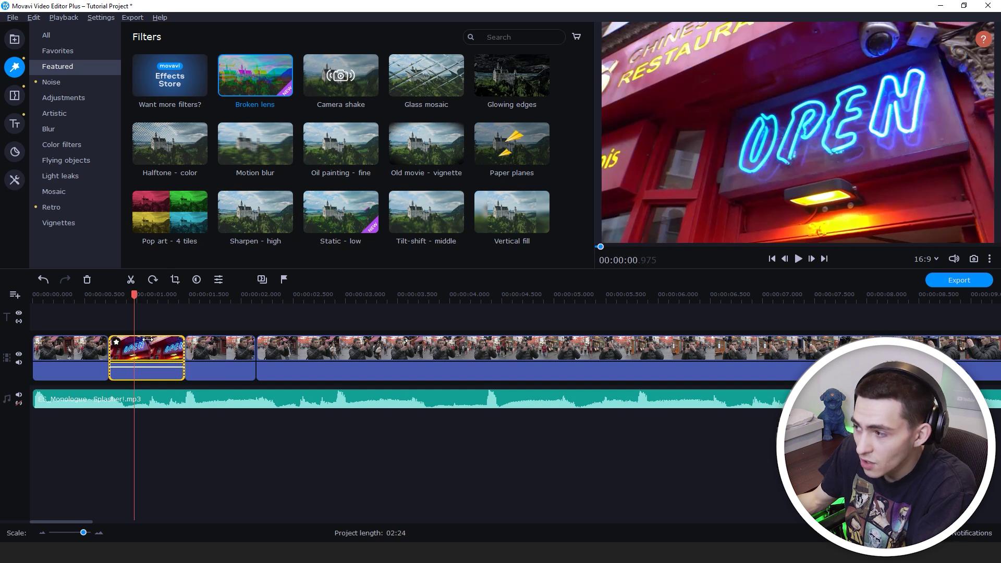
Step: Preview the Broken lens glitch on the OPEN sign clip from the timeline start
left_click_drag(135, 294, 8, 296)
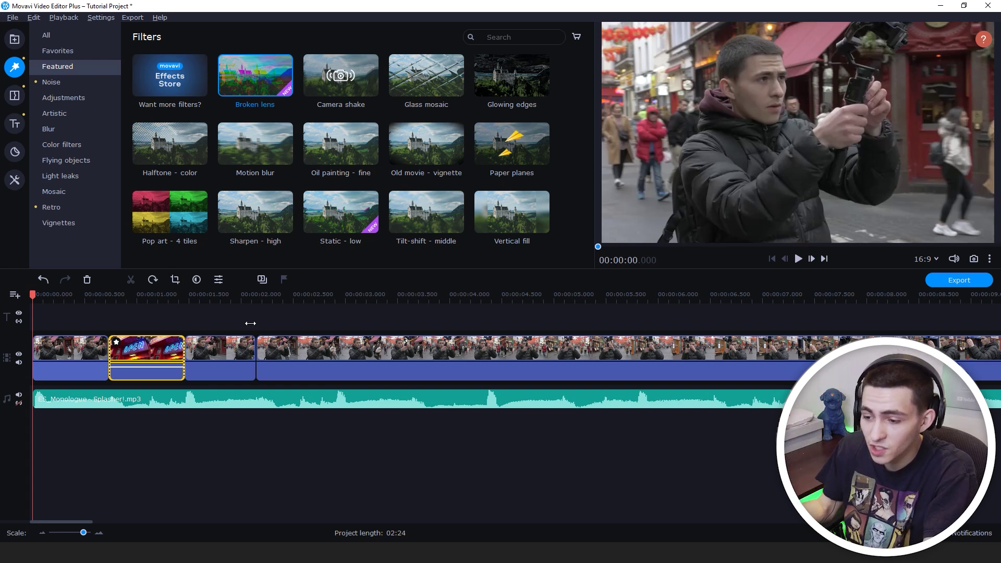
key("space")
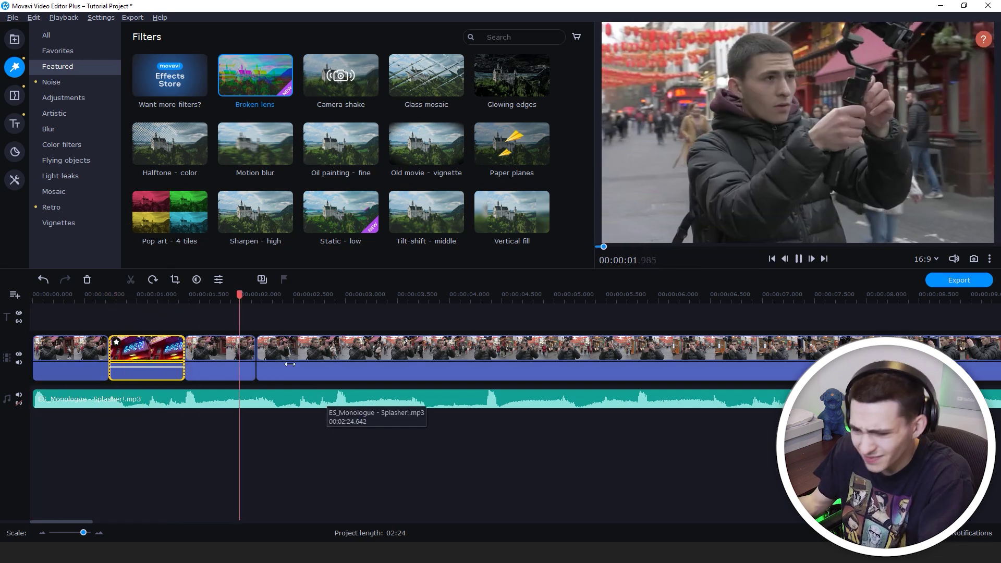
key("space")
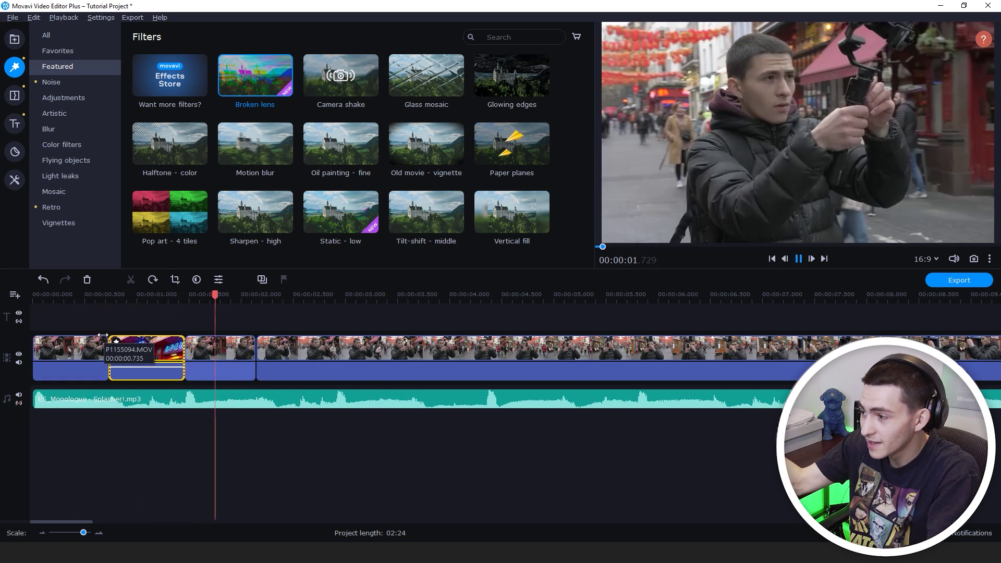
key("space")
key("Home")
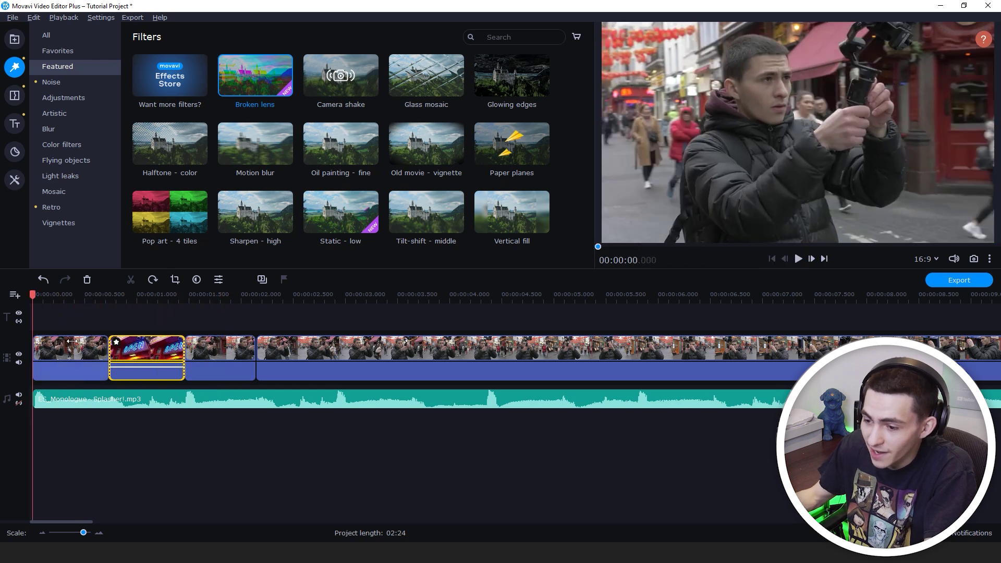
left_click(123, 296)
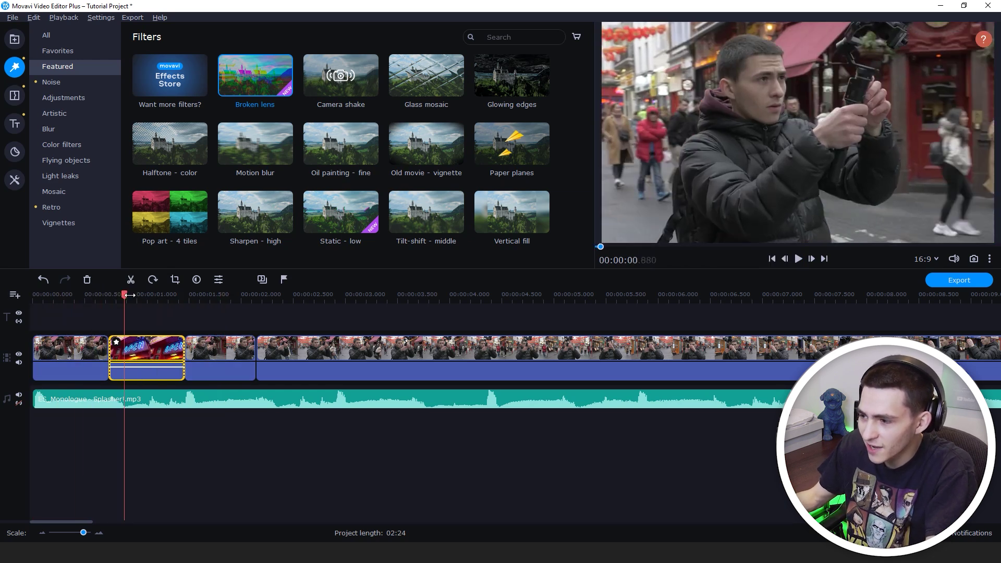
left_click(100, 352)
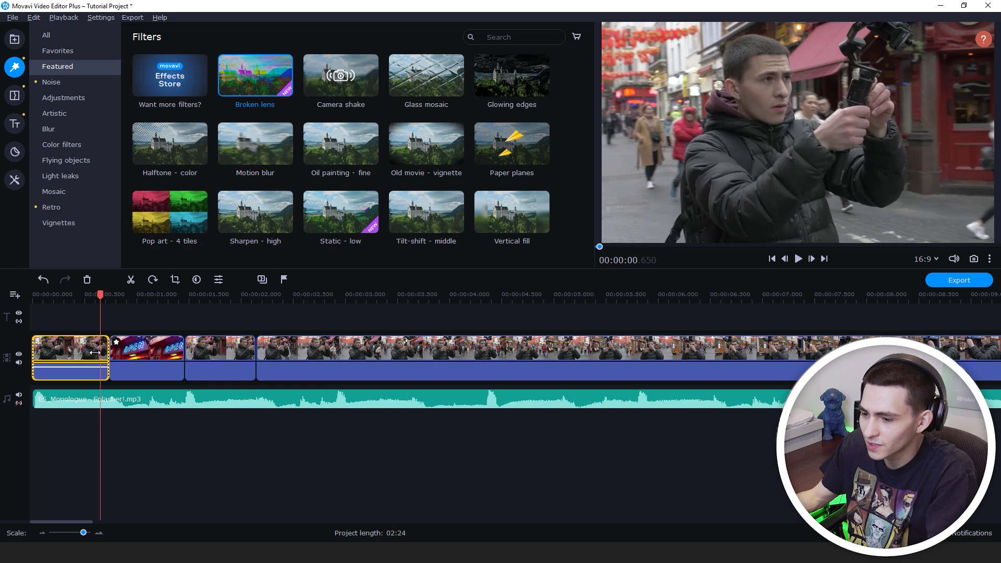
key("Home")
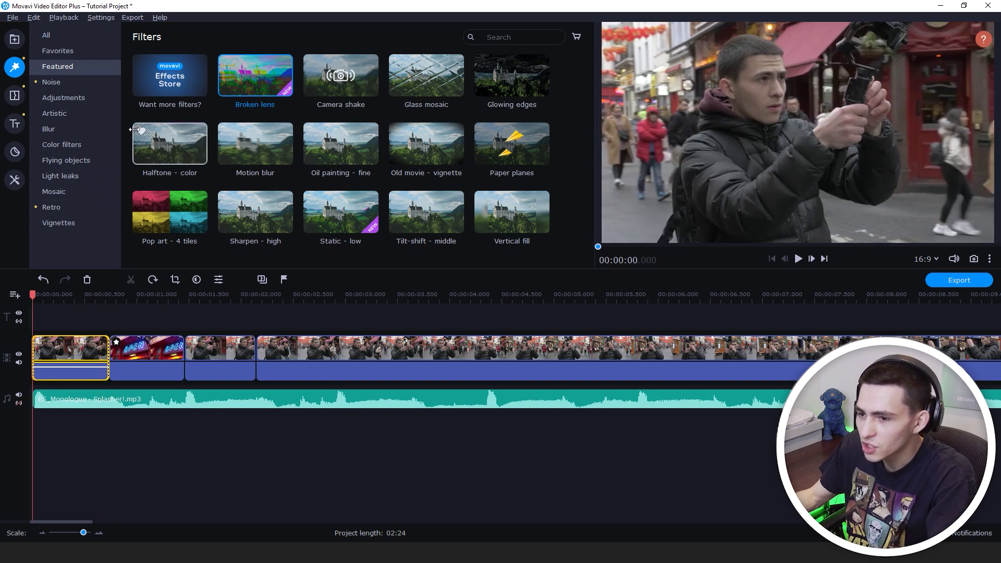
Step: Apply Light leaks 2 to the first clip and Light leaks 4 to the third clip
left_click(73, 176)
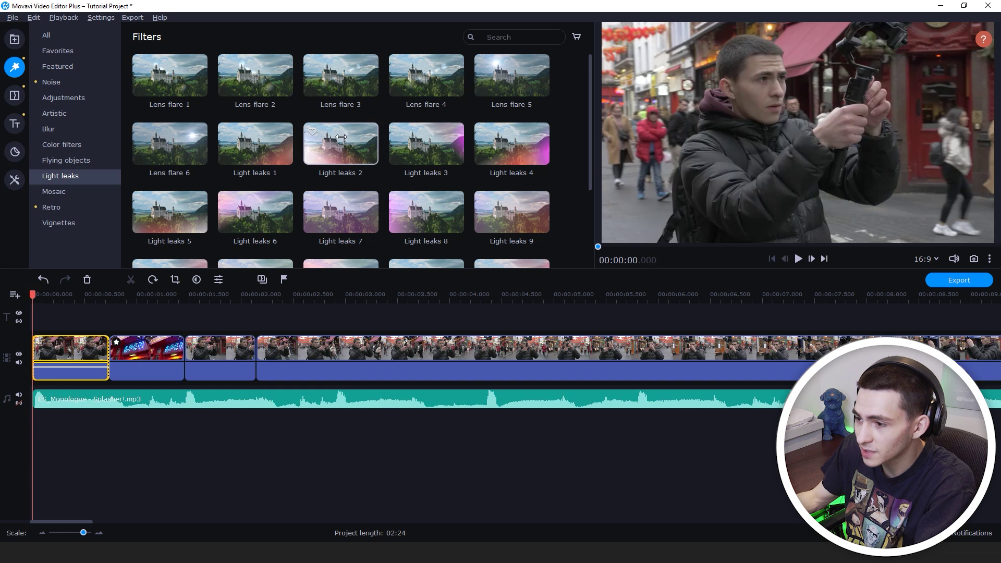
left_click_drag(341, 137, 68, 344)
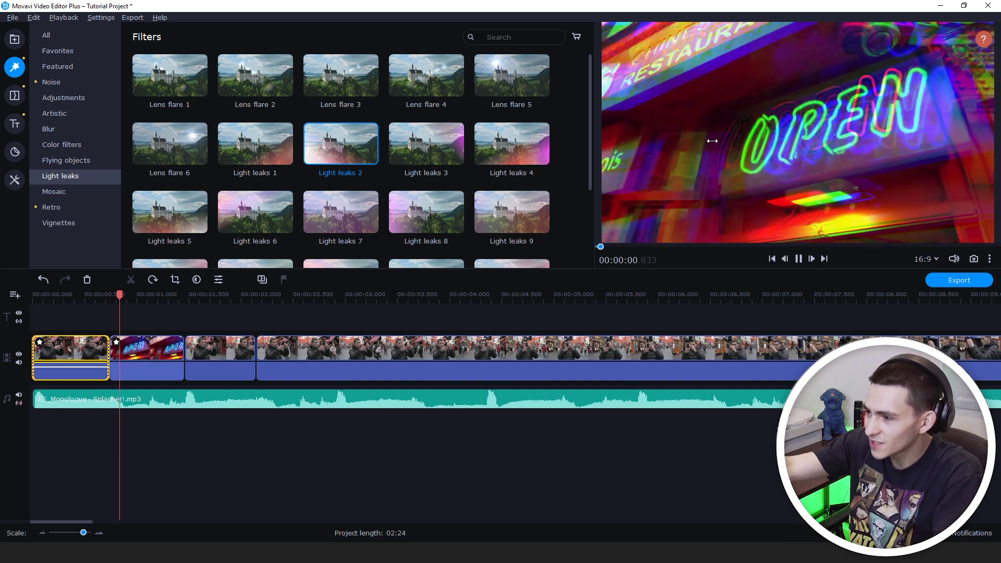
key("space")
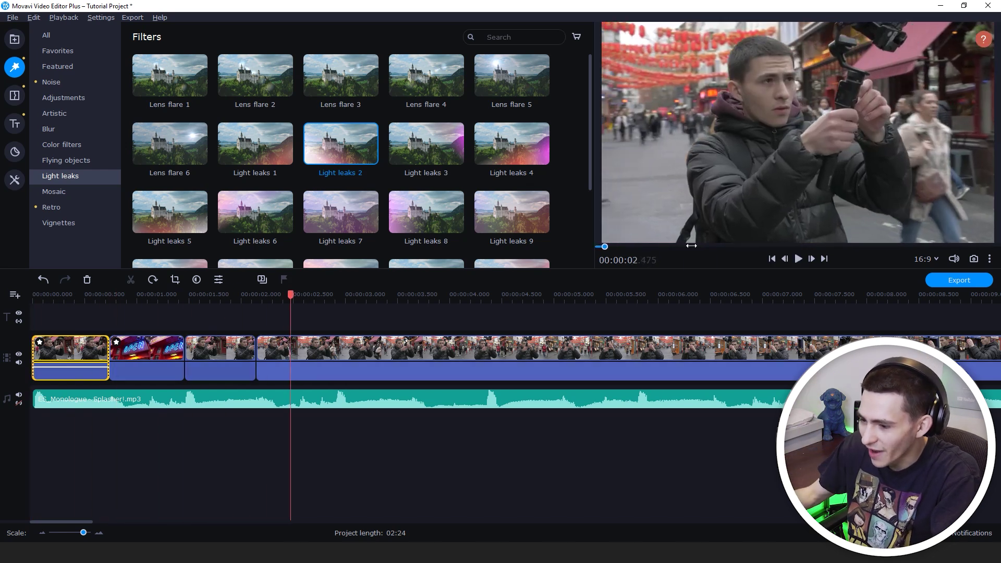
left_click(201, 372)
left_click(237, 372)
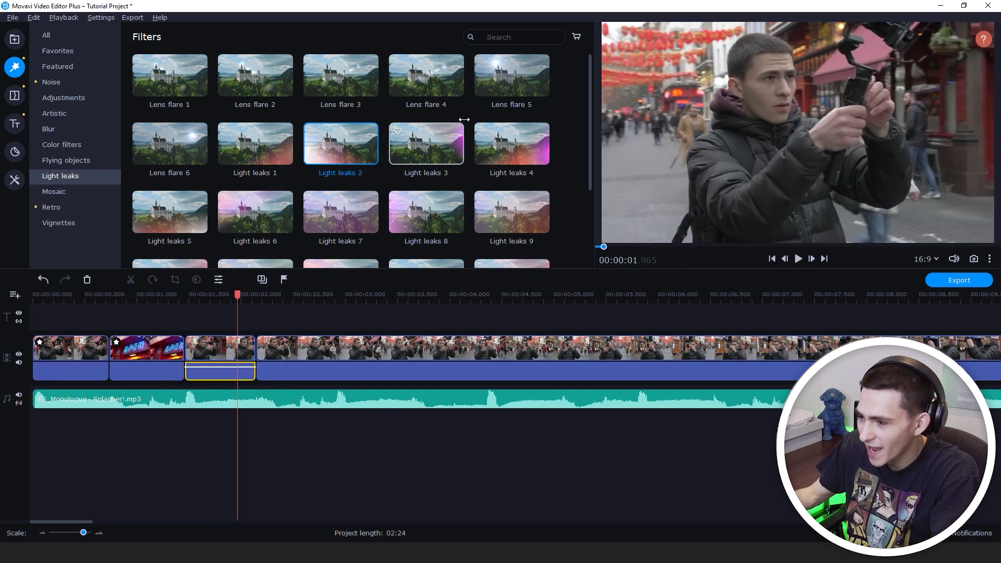
left_click_drag(508, 140, 227, 337)
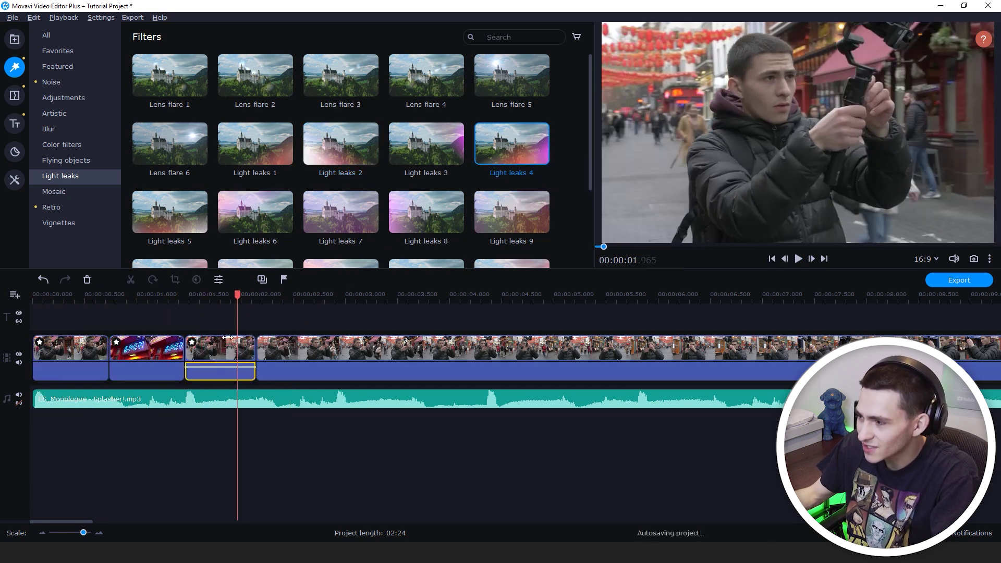
key("Home")
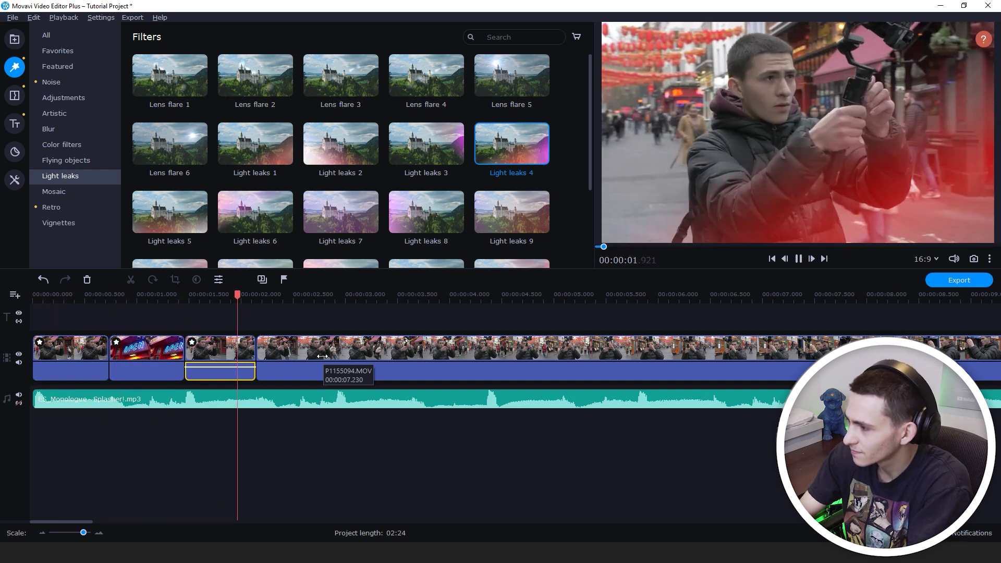
key("space")
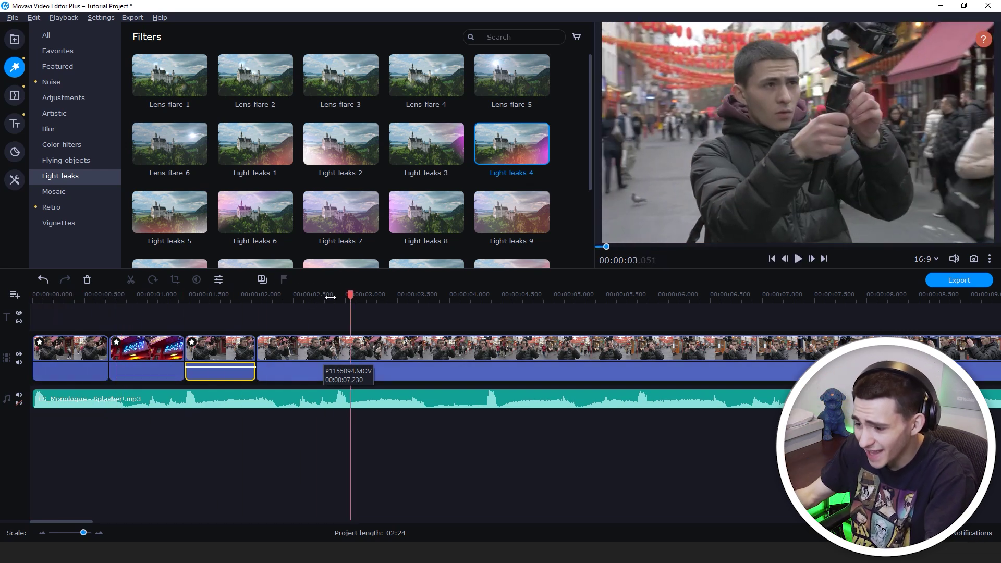
left_click(336, 296)
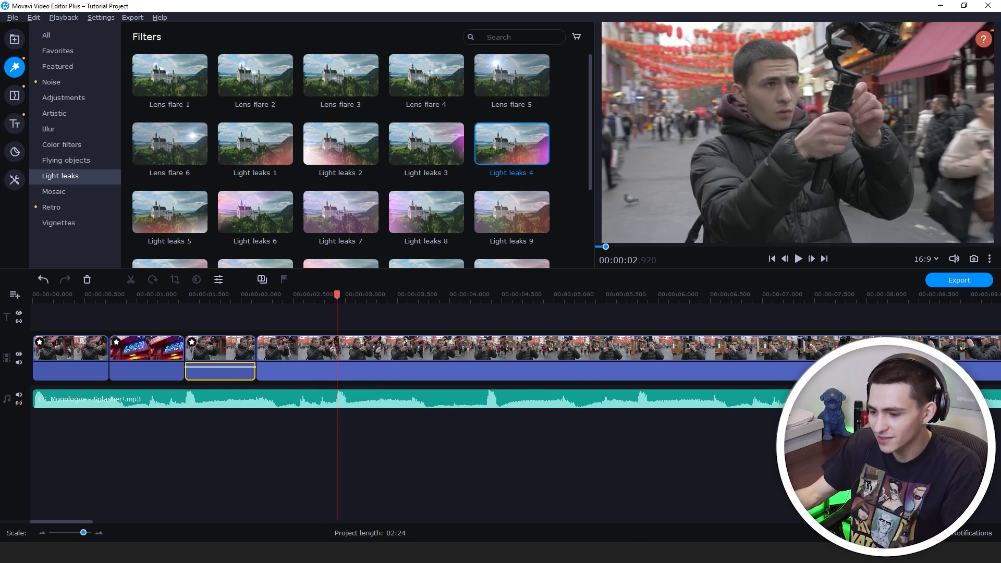
Step: Import C0042 from the TUTORIAL folder in File Explorer into the Media Bin
key("alt+Tab")
left_click(584, 194)
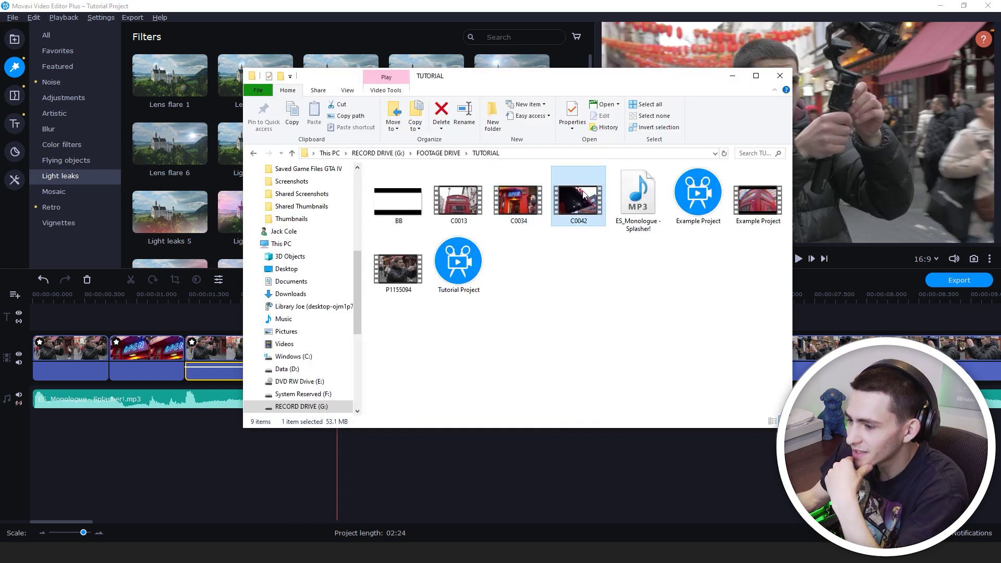
left_click_drag(581, 203, 166, 78)
left_click(246, 16)
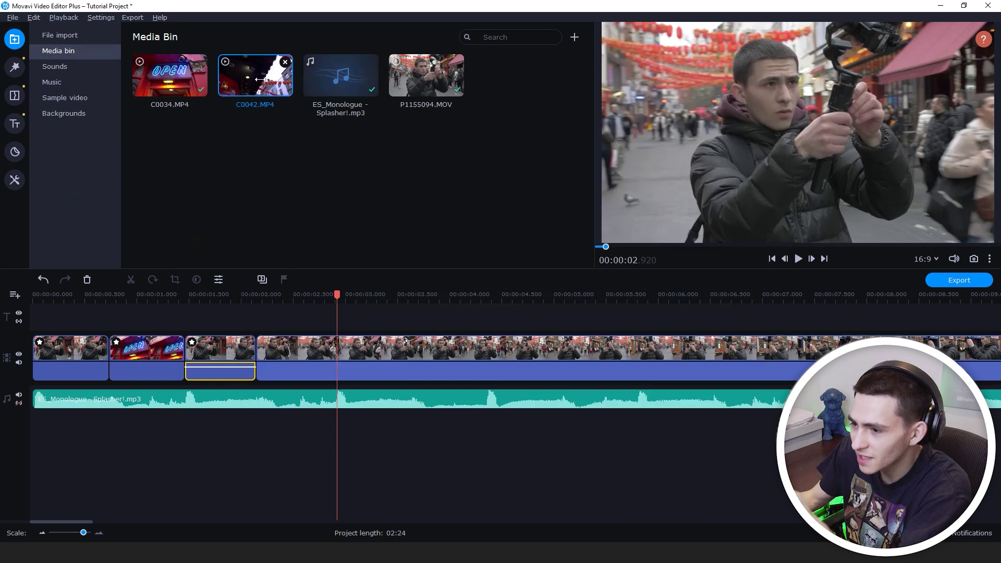
Step: Place C0042.MP4 on the timeline after the third clip, undoing a trial split
left_click_drag(261, 79, 258, 353)
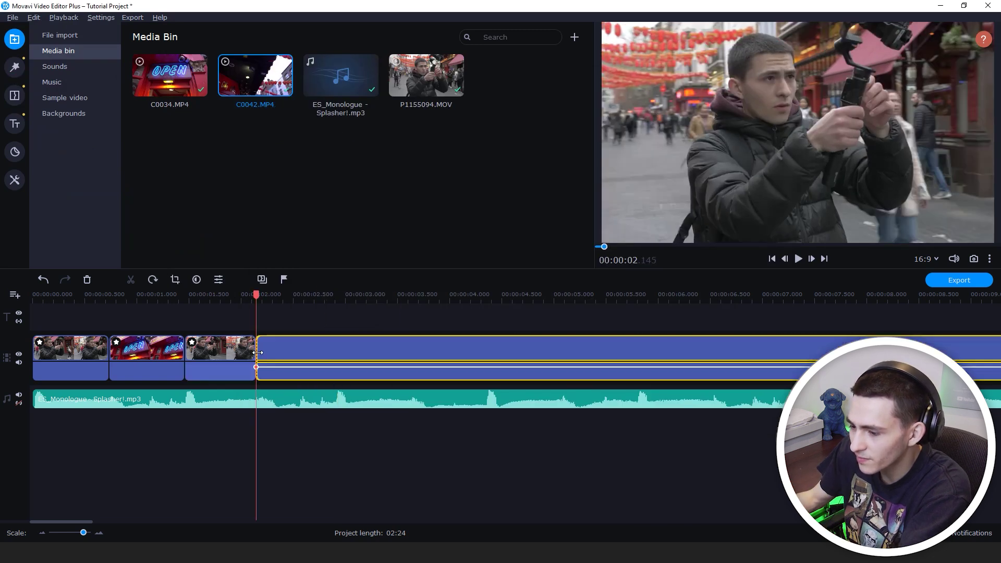
left_click(66, 532)
left_click_drag(172, 295, 512, 311)
key("ctrl+b")
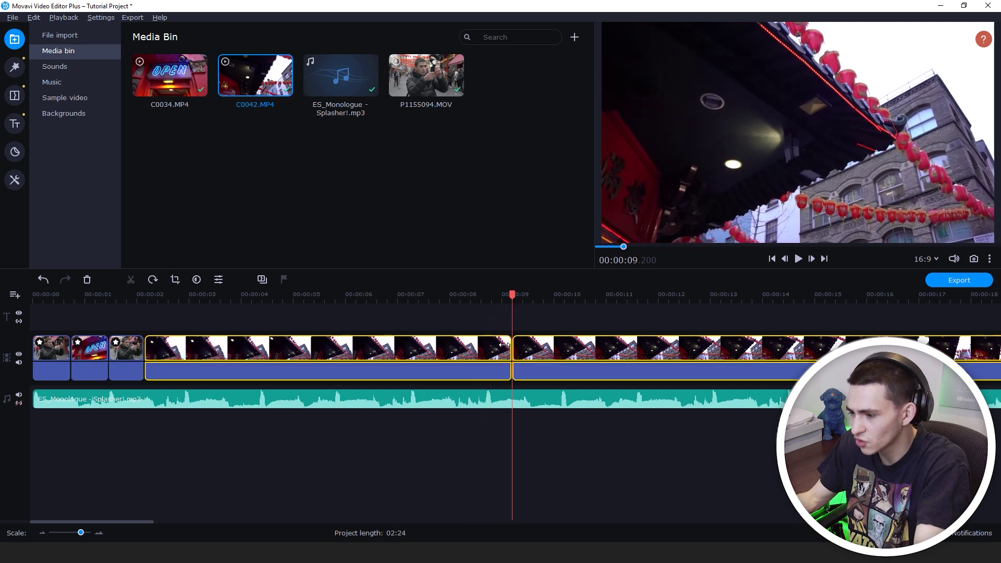
left_click(471, 349)
key("ctrl+z")
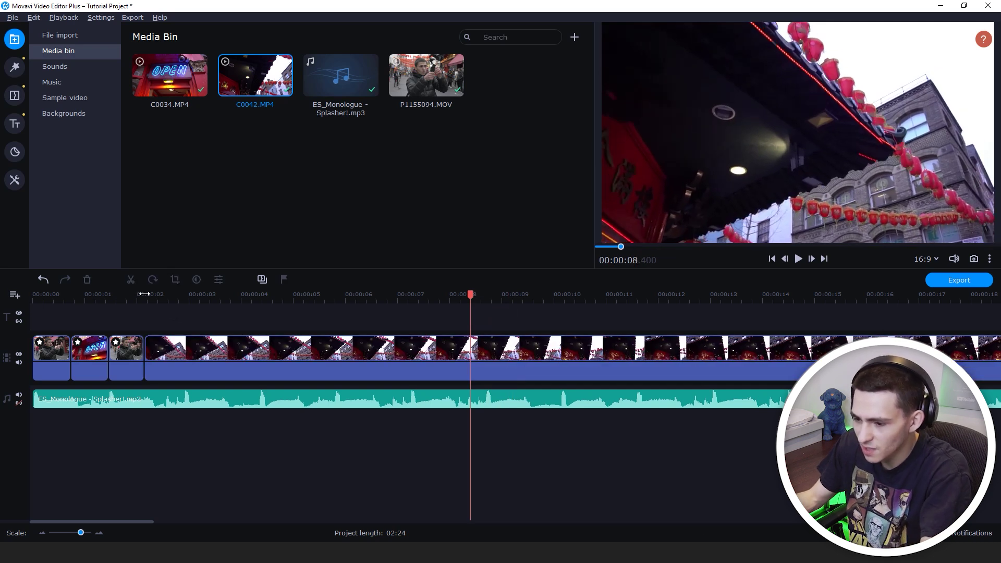
left_click(145, 294)
Step: Split the C0042 lantern clip on the next beat and delete the rest, leaving about one second
key("space")
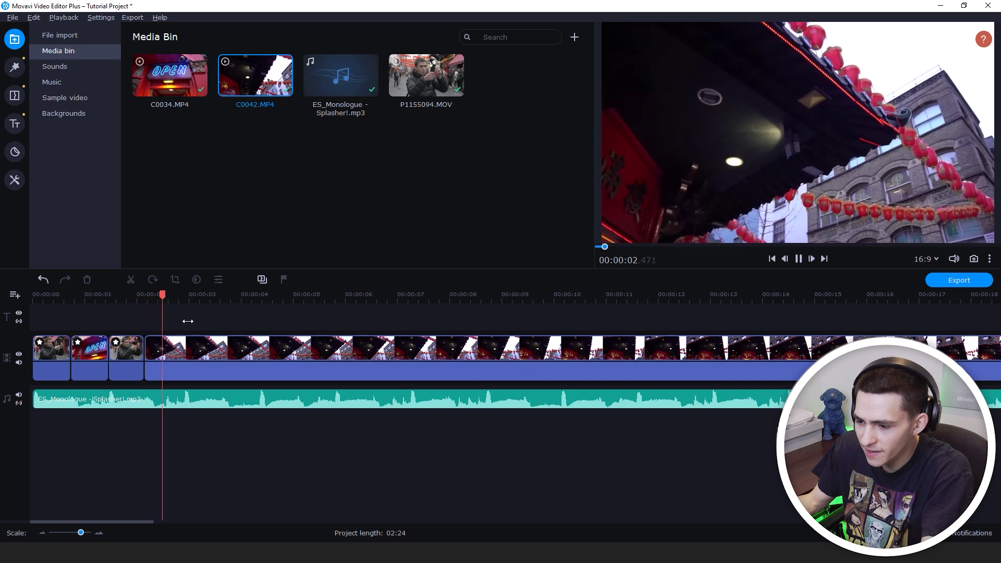
key("space")
left_click(185, 294)
left_click_drag(185, 295, 184, 296)
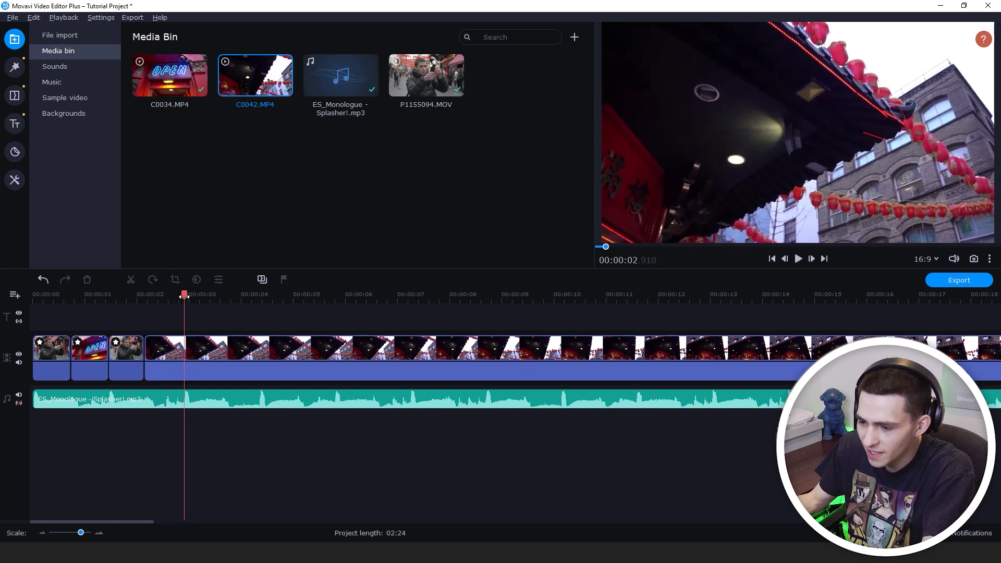
left_click(184, 347)
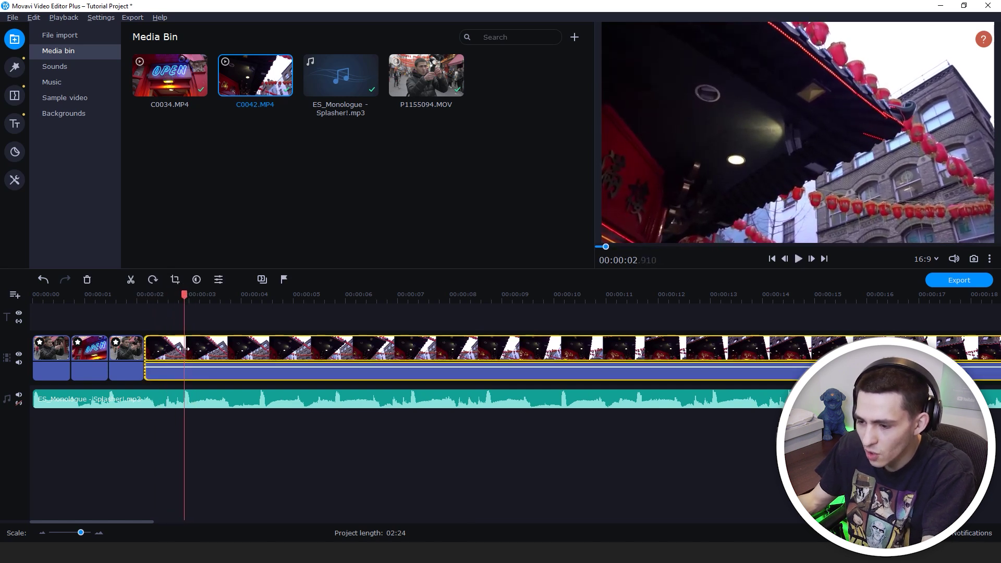
left_click(98, 532)
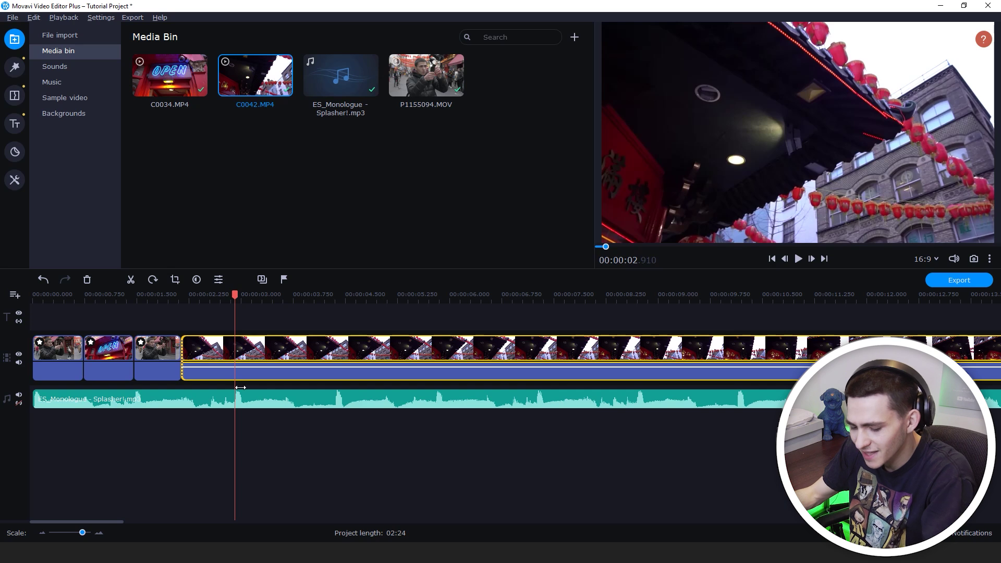
key("ctrl+b")
left_click(251, 344)
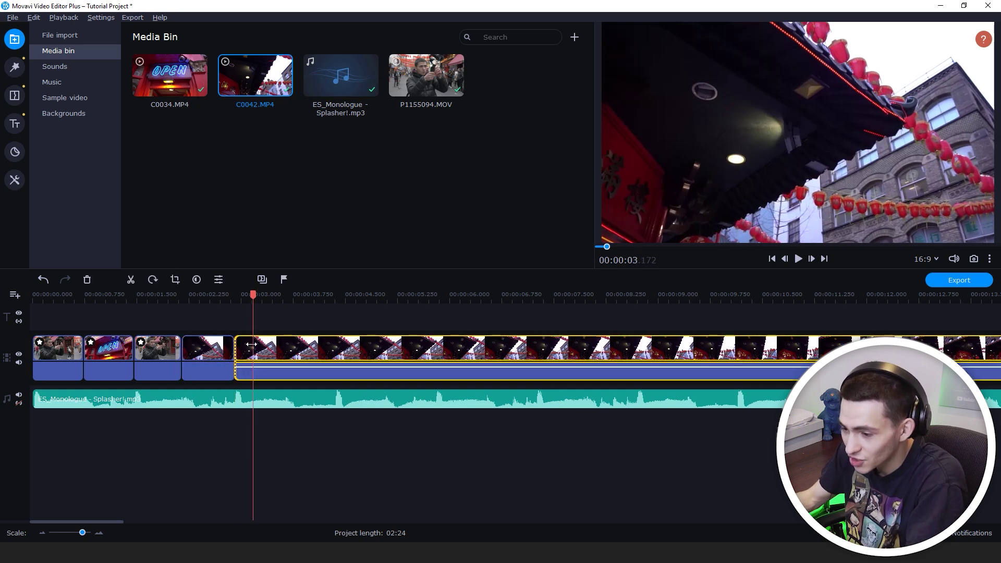
key("Delete")
left_click(204, 323)
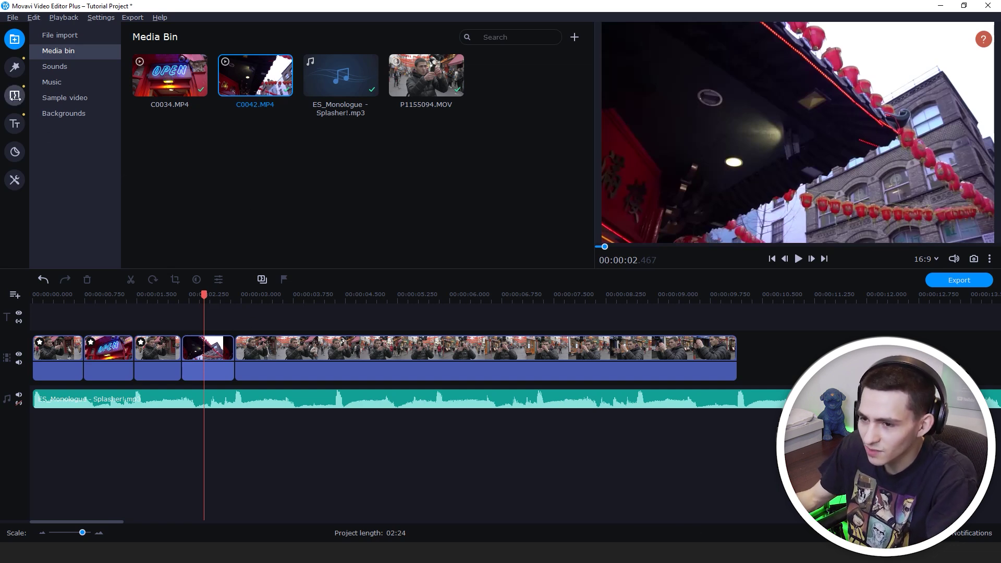
Step: Apply the Featured Broken lens filter to the short lantern clip
left_click(15, 67)
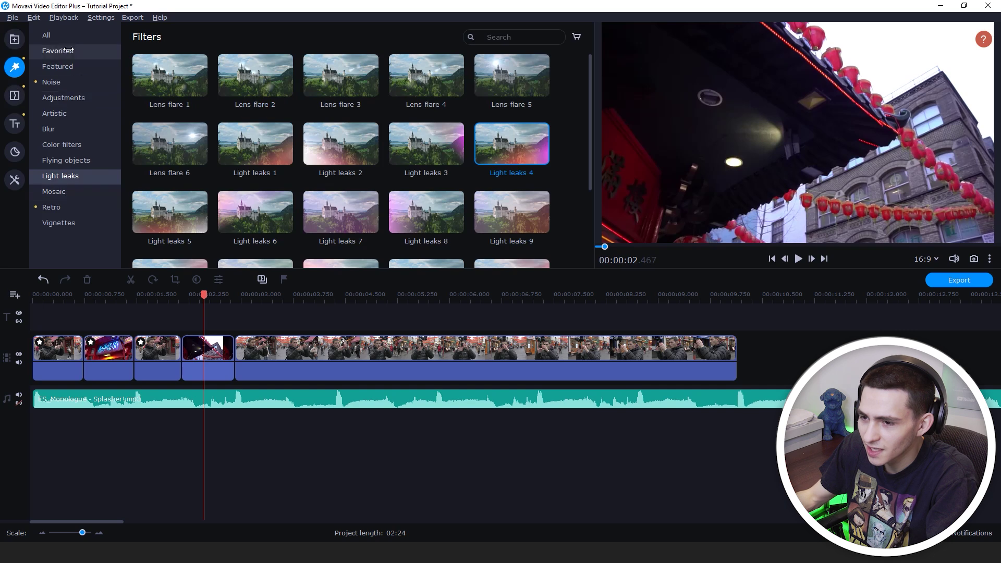
left_click(57, 66)
left_click_drag(265, 99, 209, 360)
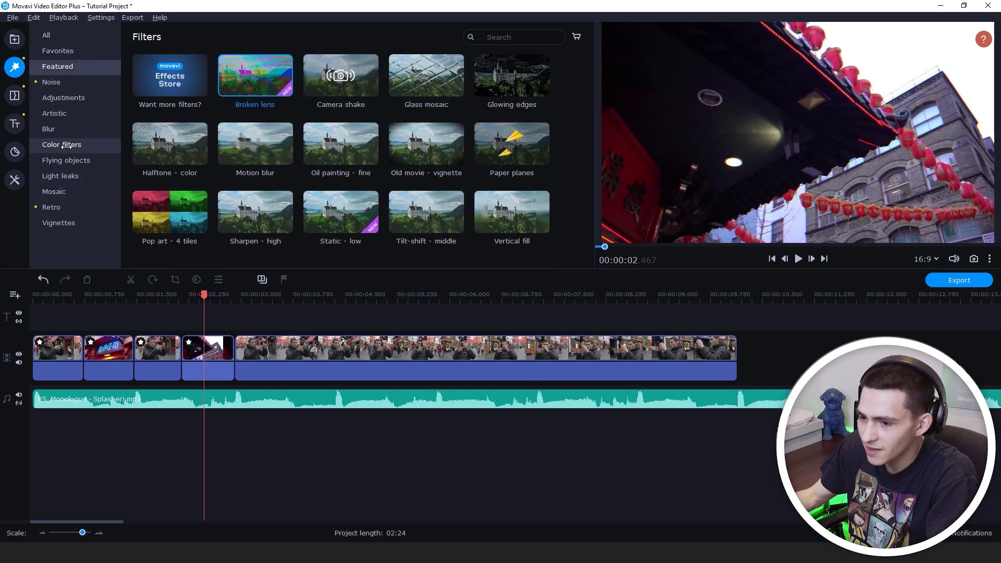
Step: Apply Light leaks 2 to the man clip and split it at about 3.63 s
left_click(98, 178)
scroll(176, 183, "down", 3)
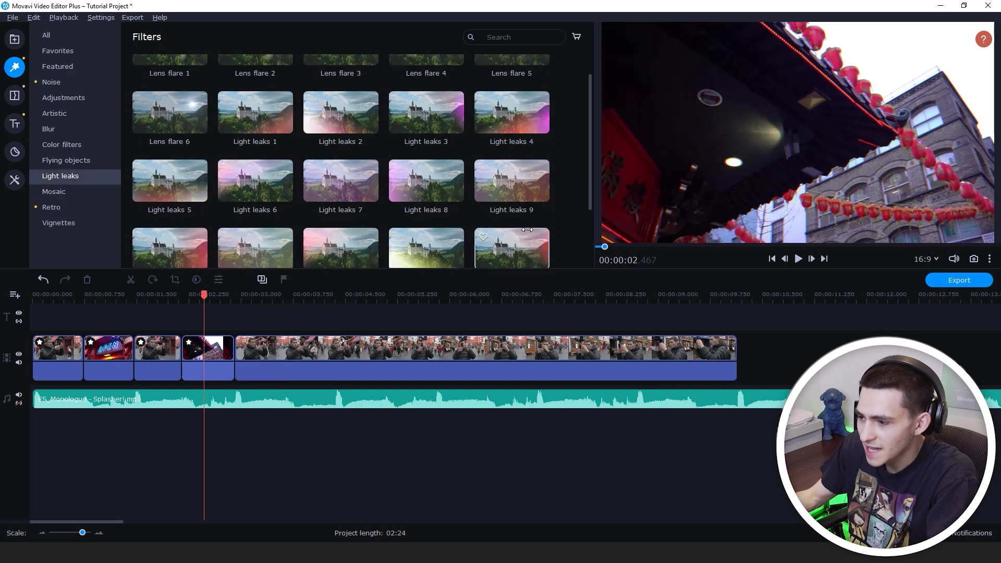
scroll(175, 183, "up", 2)
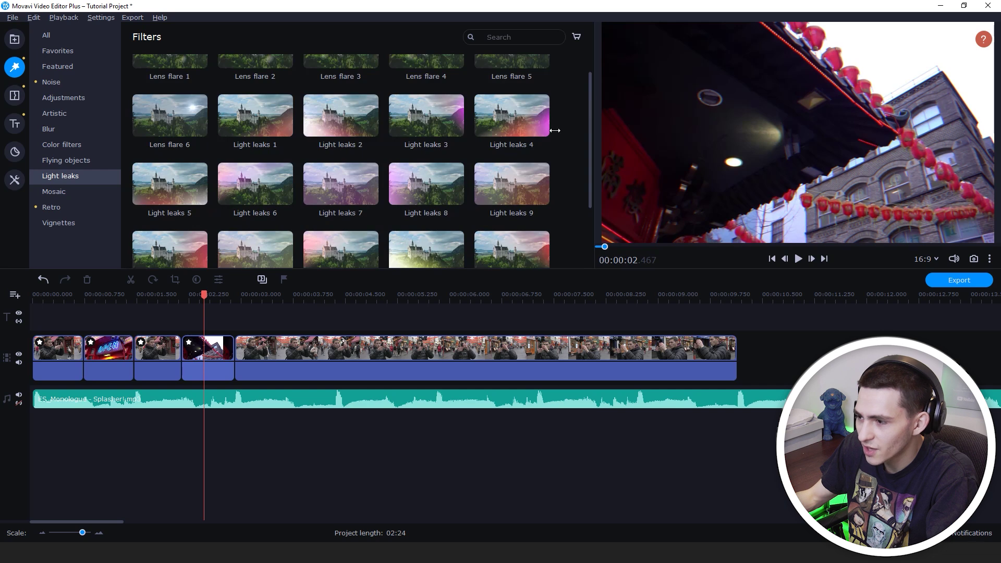
left_click_drag(313, 119, 285, 352)
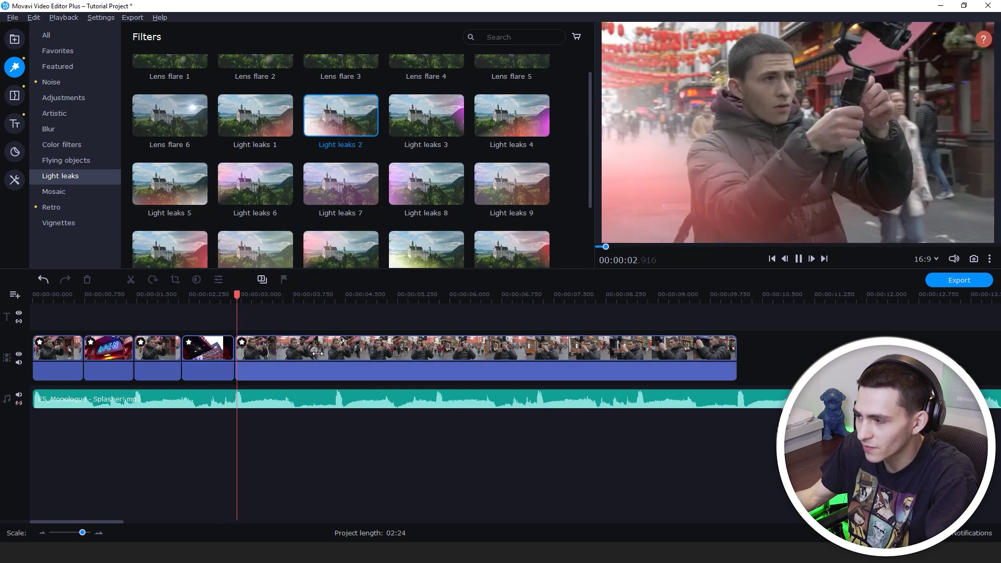
key("space")
left_click_drag(297, 290, 285, 294)
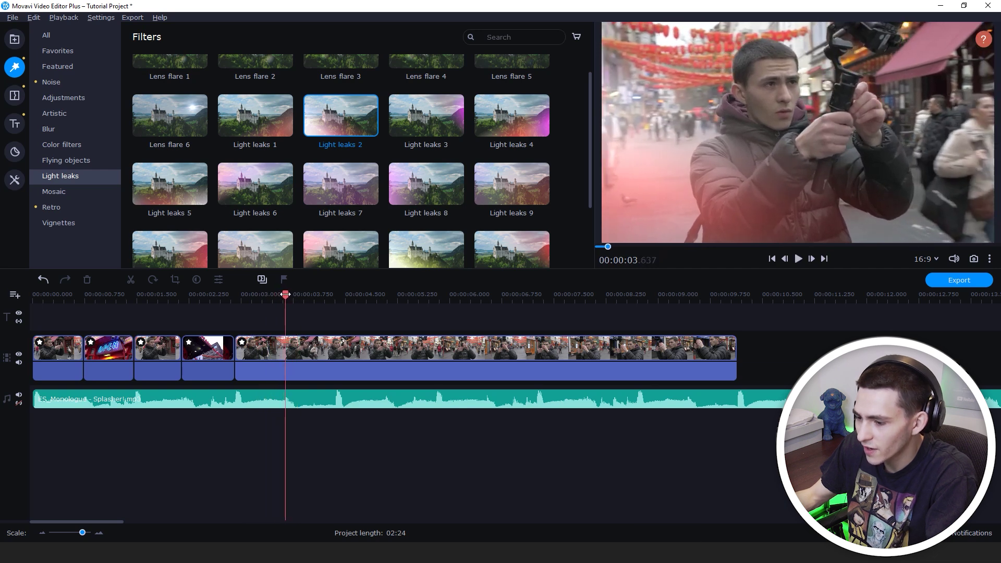
left_click(285, 347)
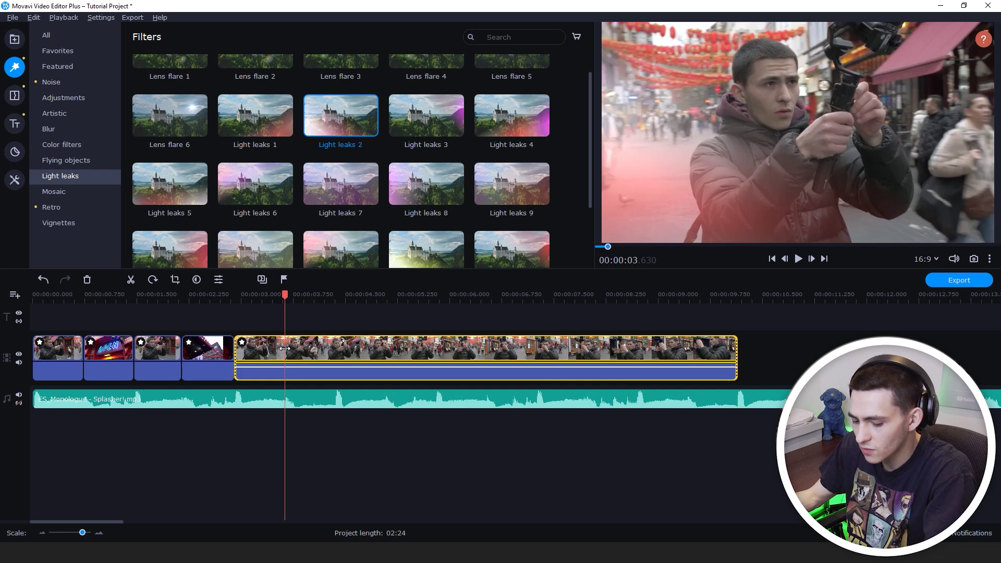
key("ctrl+b")
Step: Import C0013 from the TUTORIAL folder and place it on the timeline at 3.63 s
key("alt+Tab")
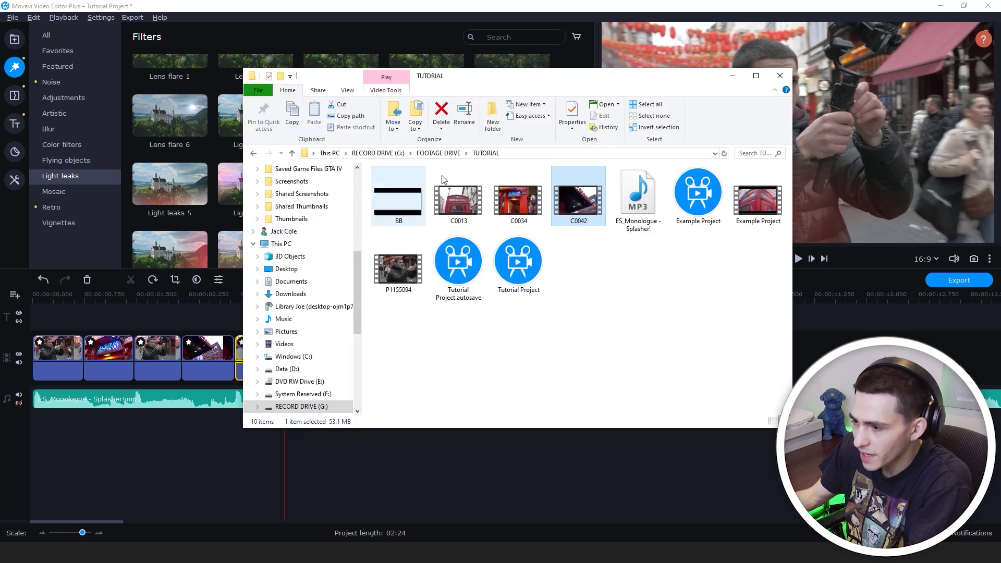
left_click_drag(458, 200, 148, 201)
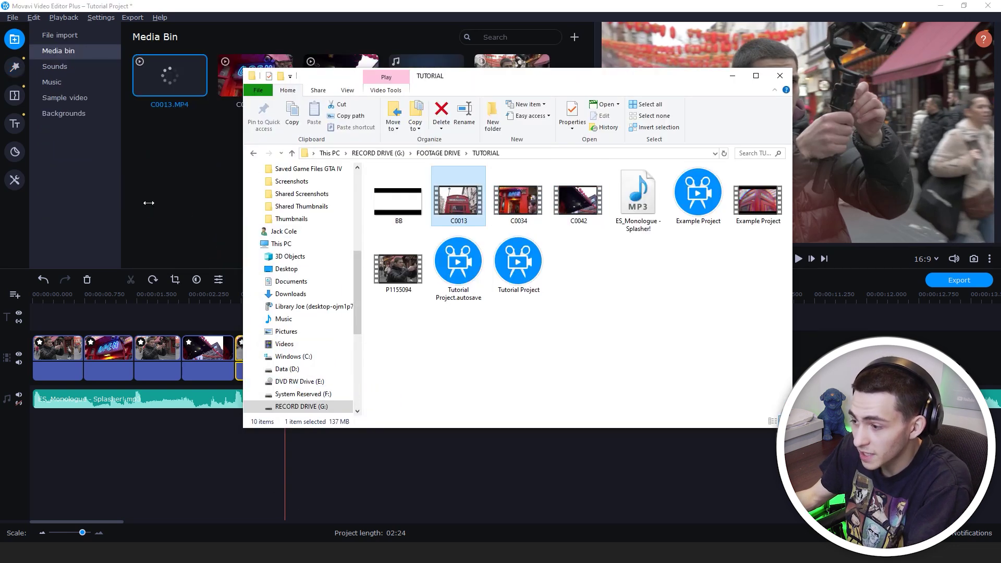
left_click_drag(170, 75, 277, 360)
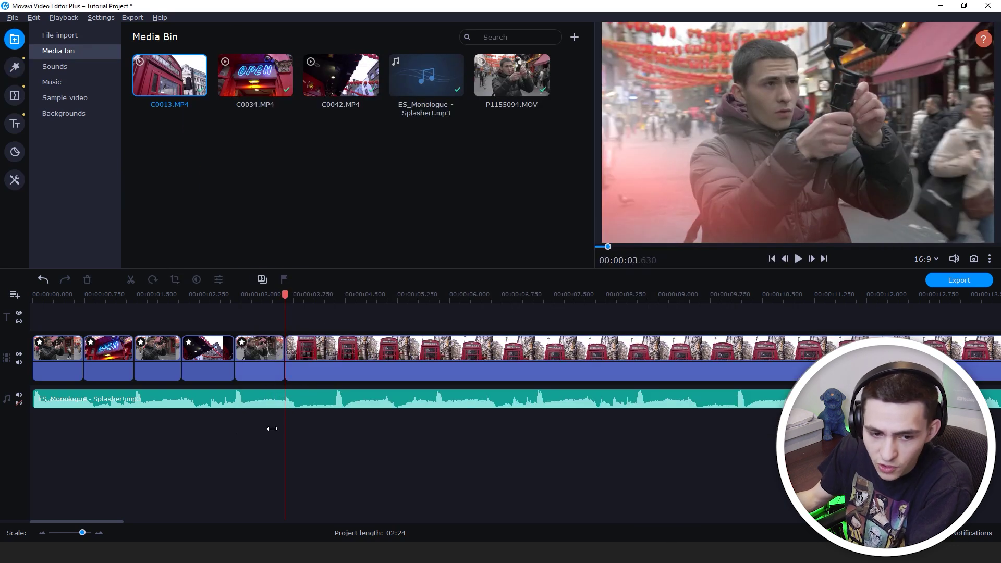
Step: Show the Featured filters and scrub the C0013 telephone-box footage for a start point
left_click(15, 66)
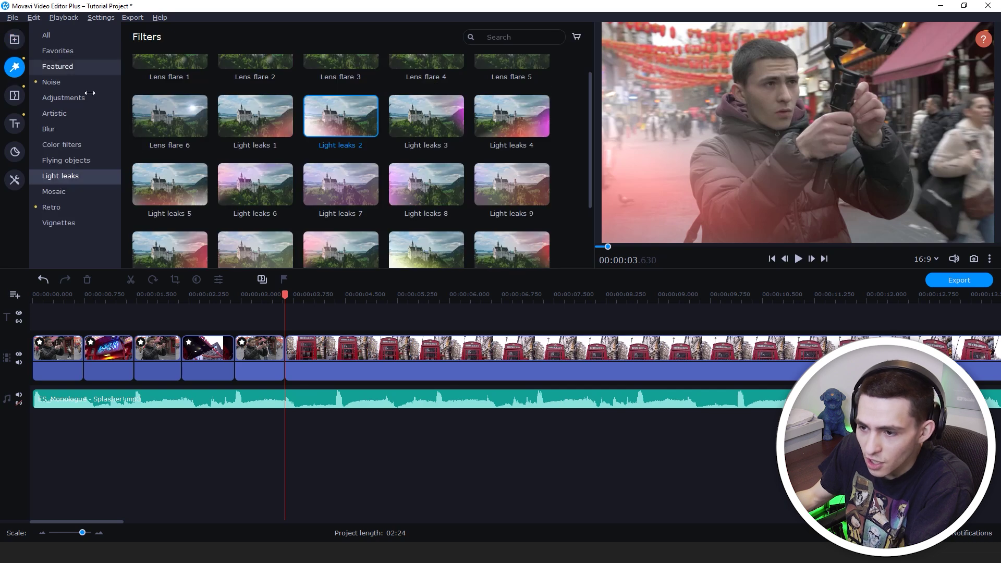
scroll(313, 169, "up", 1)
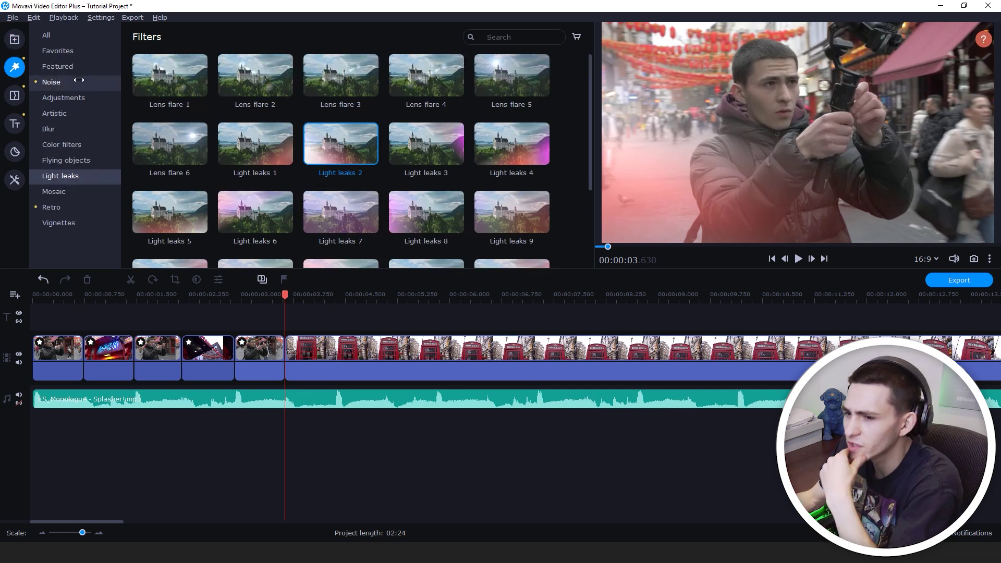
left_click(57, 66)
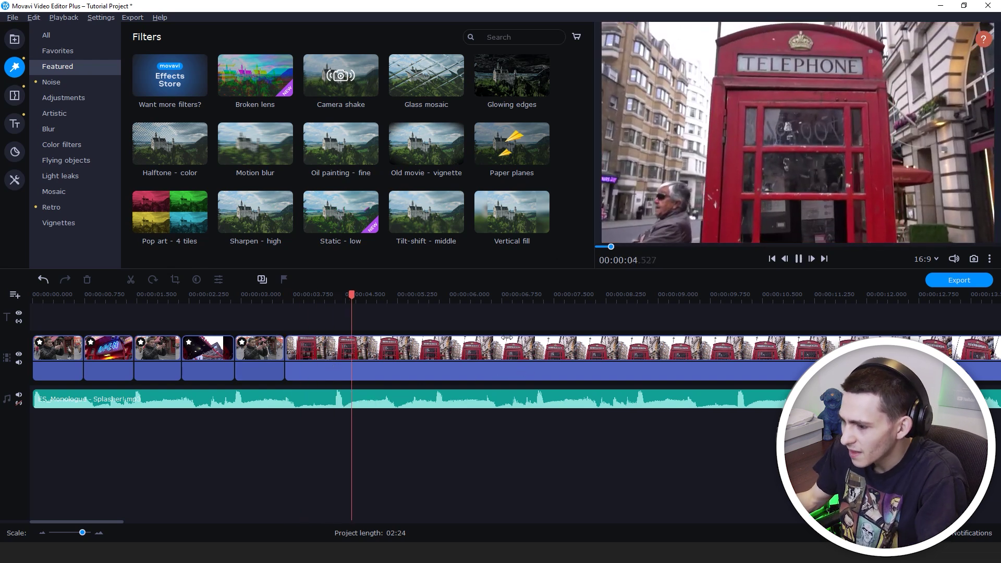
left_click(444, 301)
left_click_drag(445, 301, 894, 325)
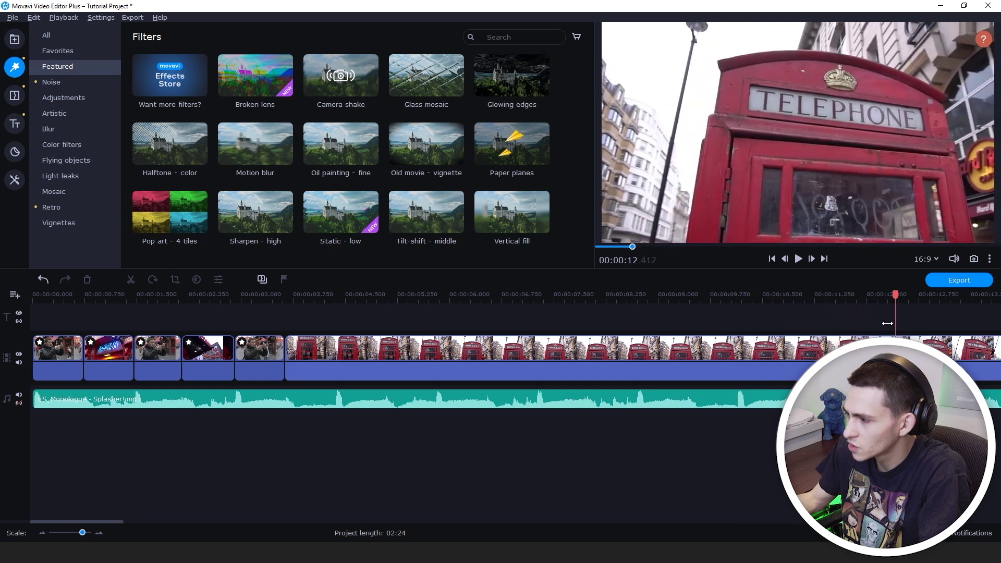
left_click(42, 532)
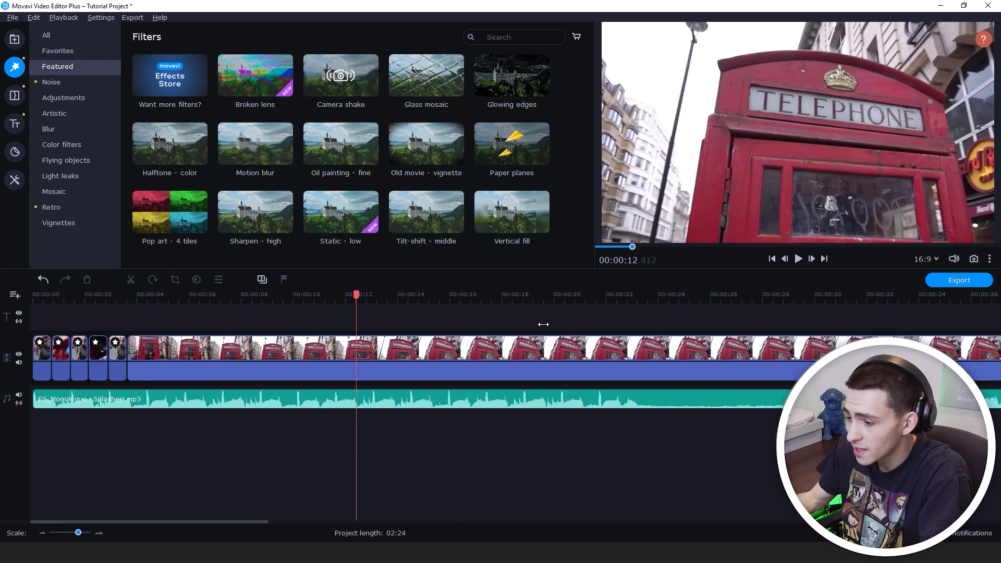
left_click_drag(355, 294, 388, 294)
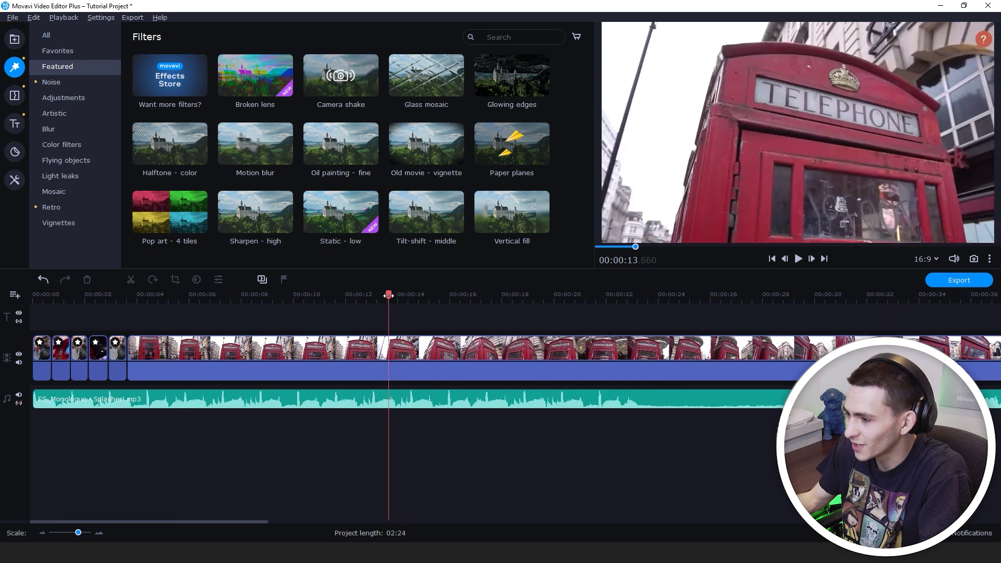
Step: Split the telephone clip at 13.66 s and delete its opening part
left_click(390, 348)
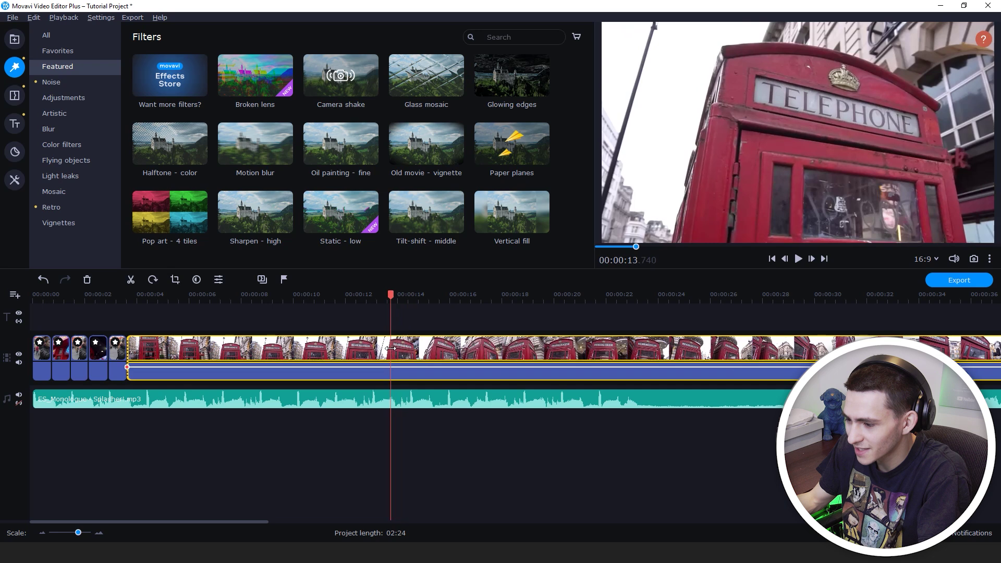
key("ctrl+b")
left_click(339, 348)
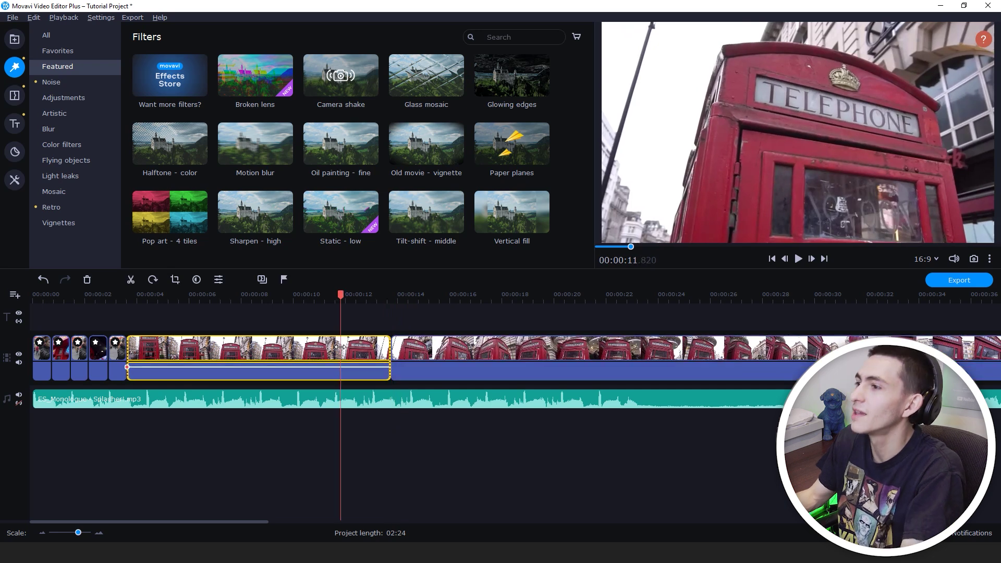
key("Delete")
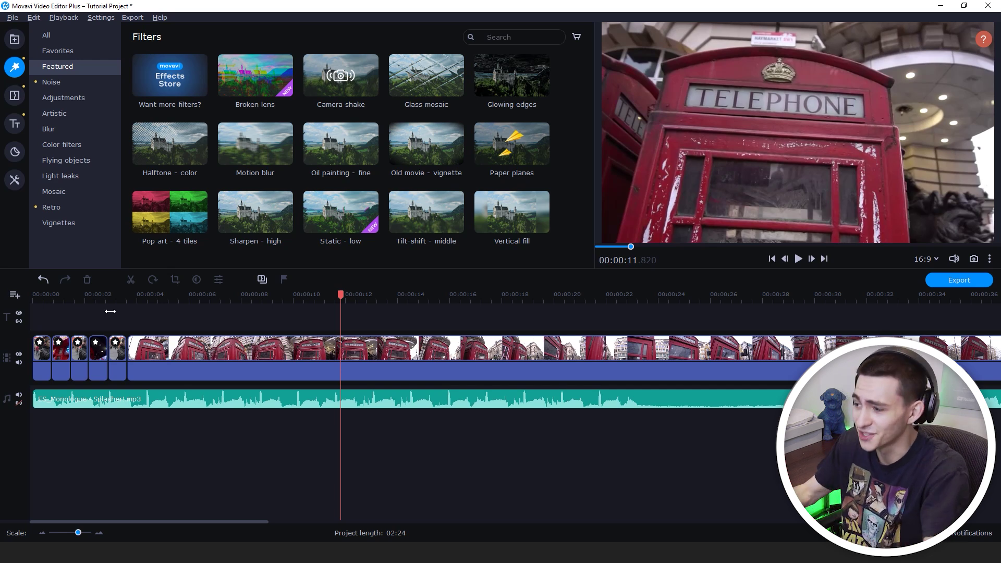
Step: Apply Broken lens to the telephone clip, preview it, and set the playhead on the next beat
left_click_drag(250, 75, 211, 342)
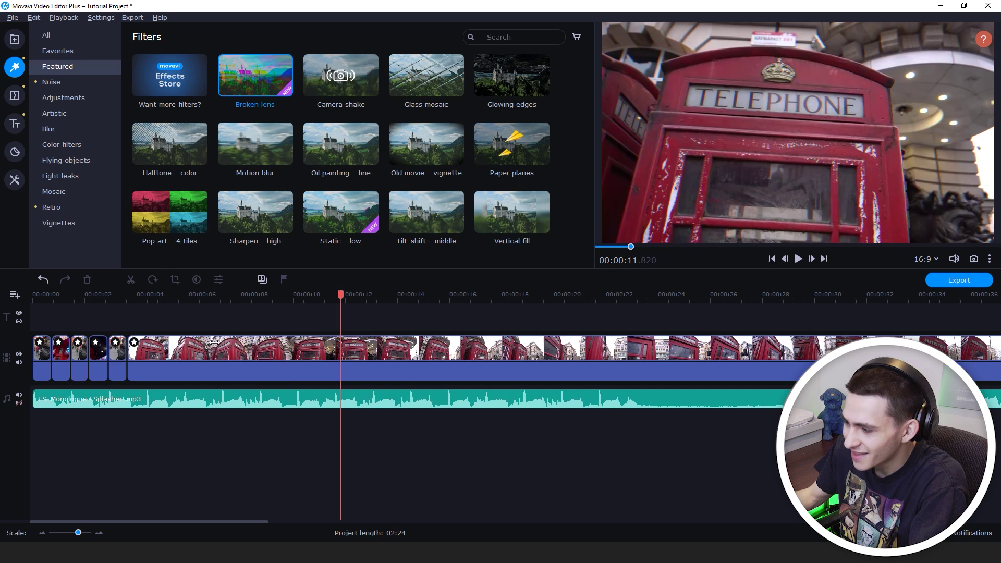
left_click(121, 312)
key("space")
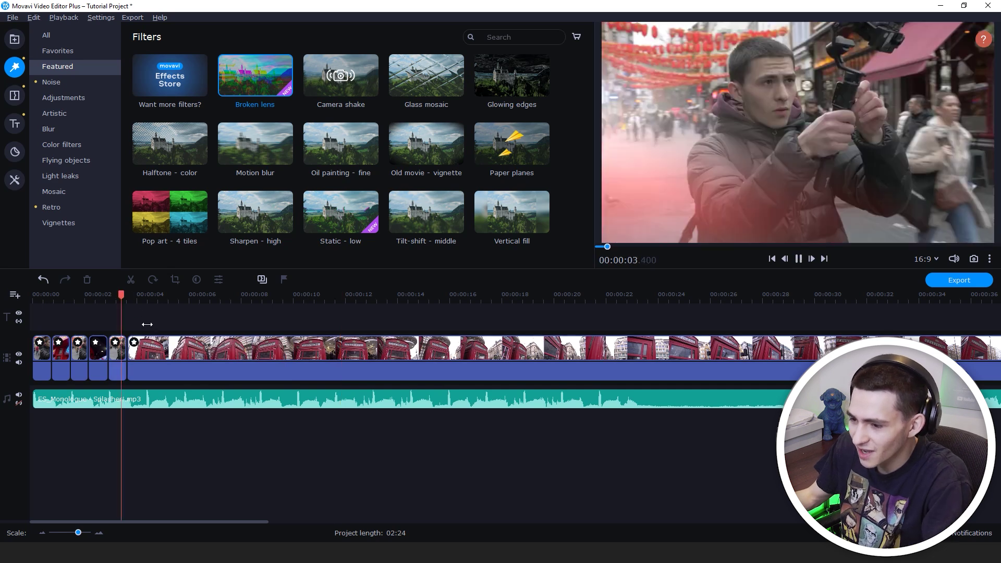
key("space")
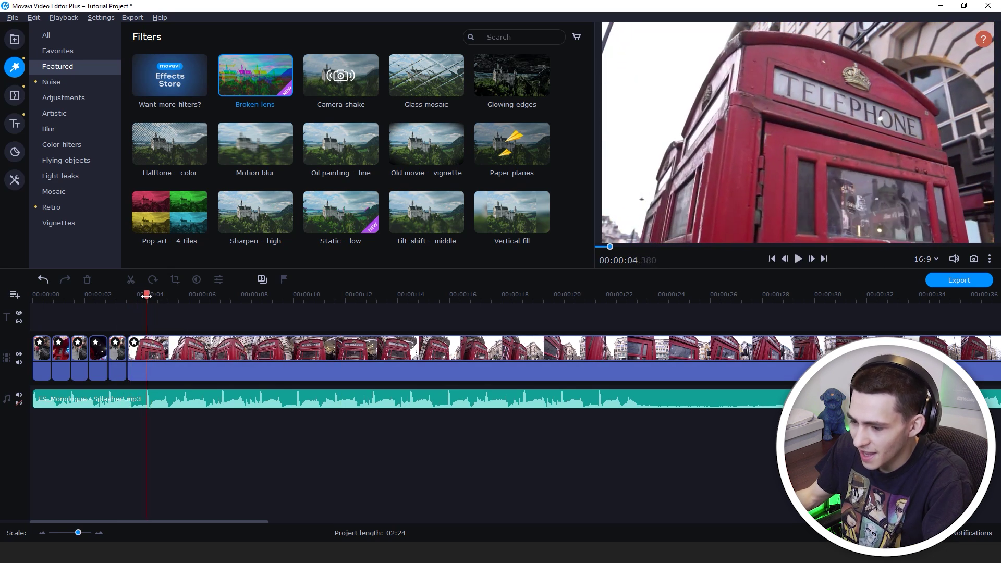
left_click(97, 532)
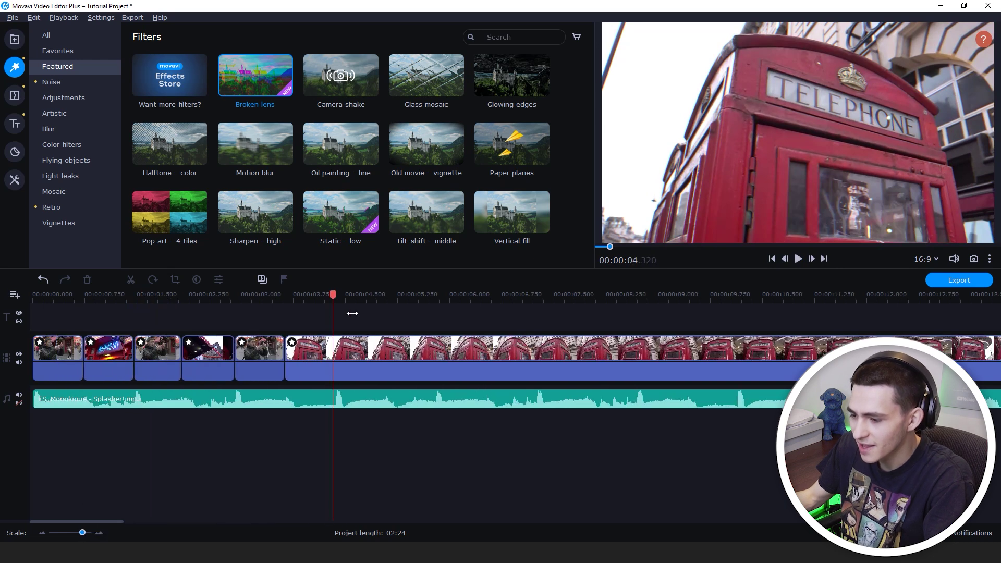
left_click(337, 295)
left_click_drag(336, 295, 334, 296)
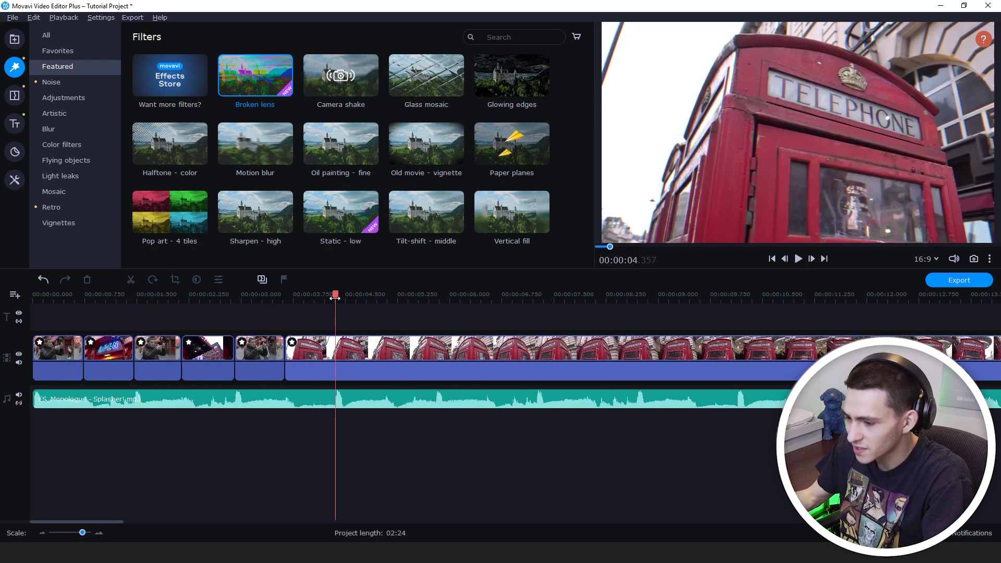
double_click(336, 352)
Step: Trim the telephone clip at about 4.35 s, deleting the part after the split
left_click(335, 350)
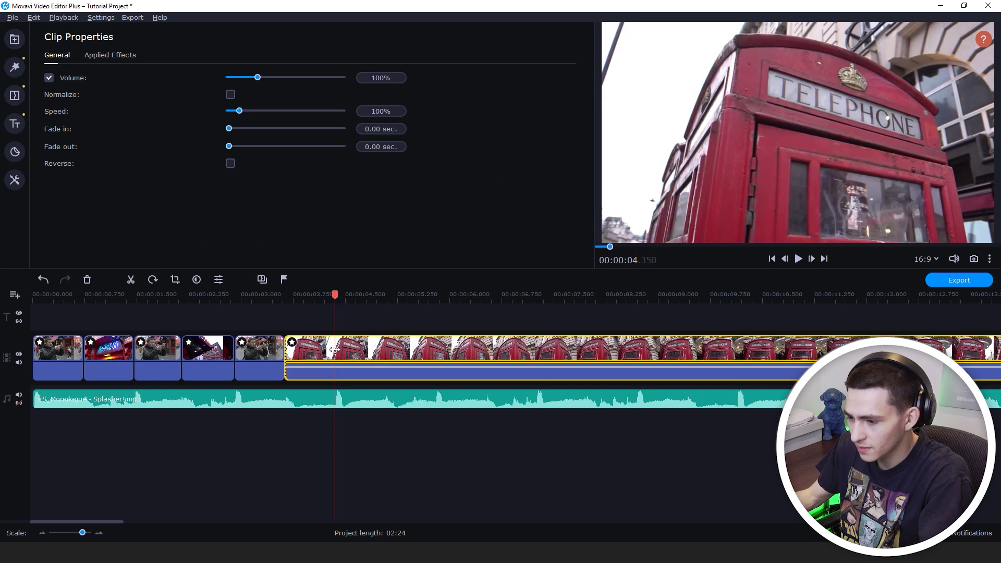
key("ctrl+b")
left_click(364, 350)
key("Delete")
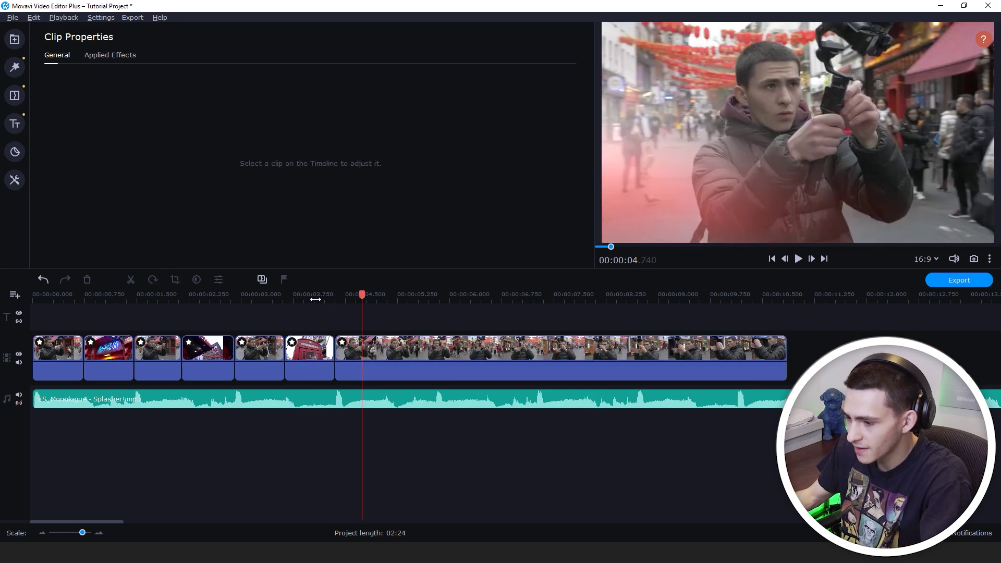
Step: Replay to the beat and cut away the opening piece of the long street clip
left_click(315, 299)
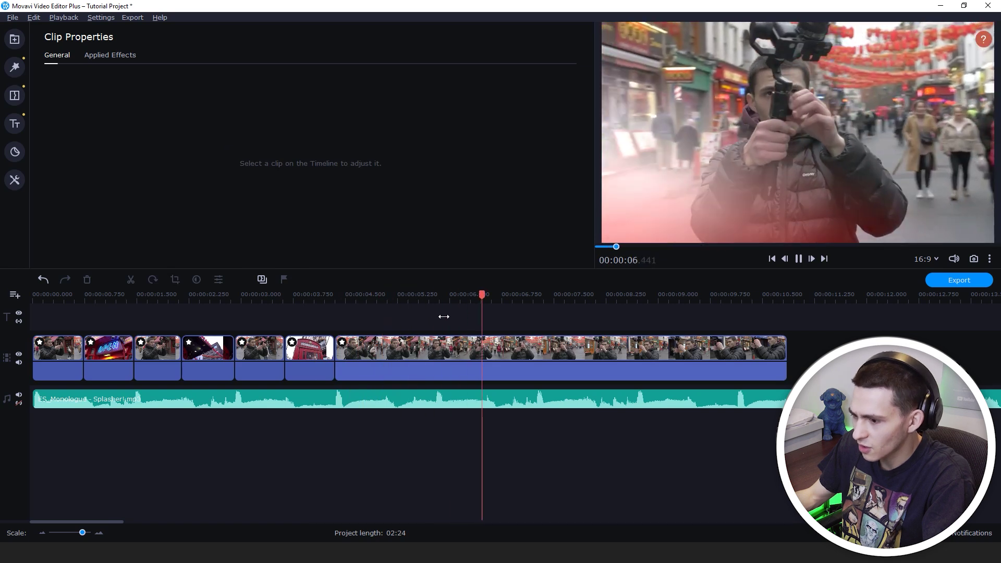
left_click(329, 298)
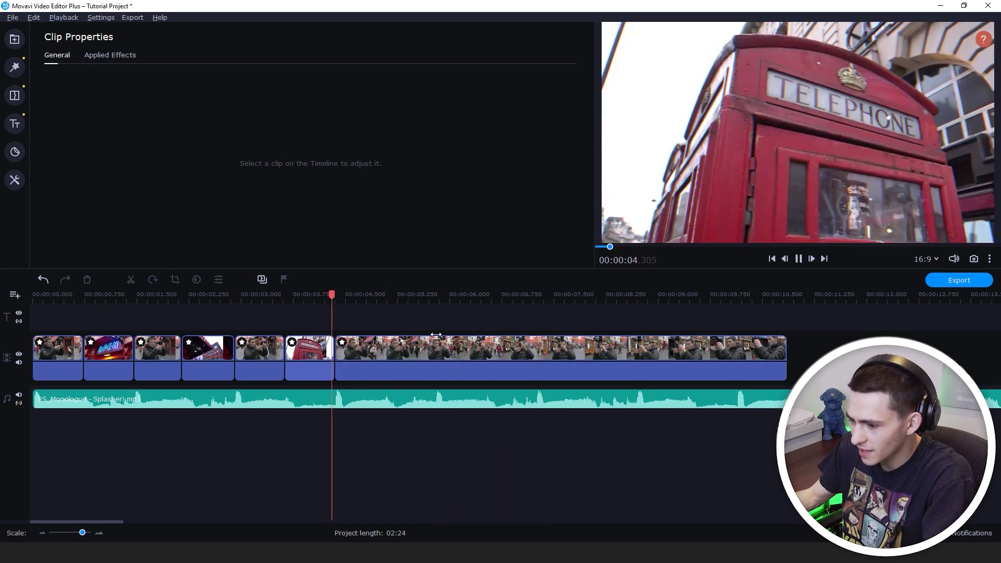
key("space")
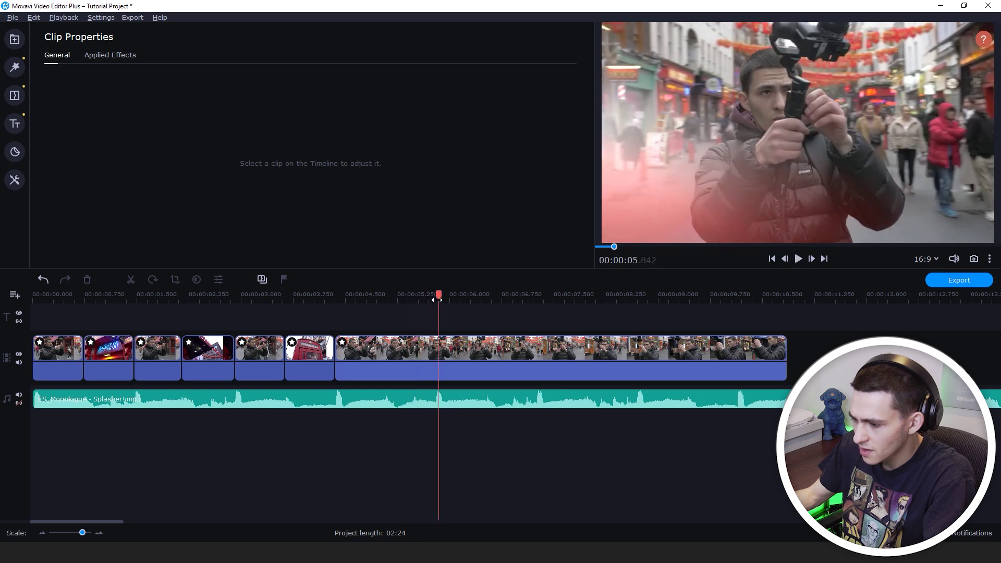
left_click(435, 340)
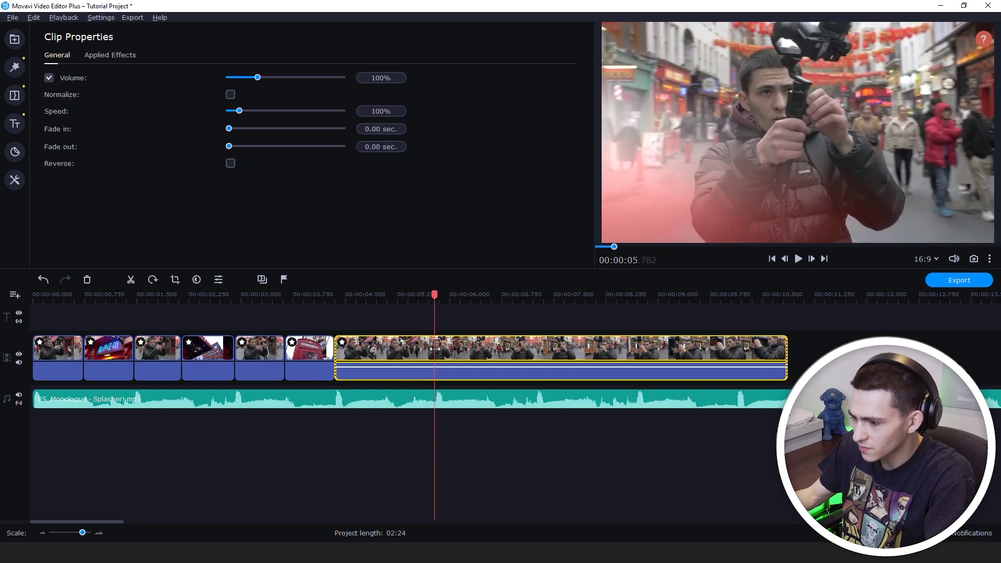
key("ctrl+b")
left_click(386, 348)
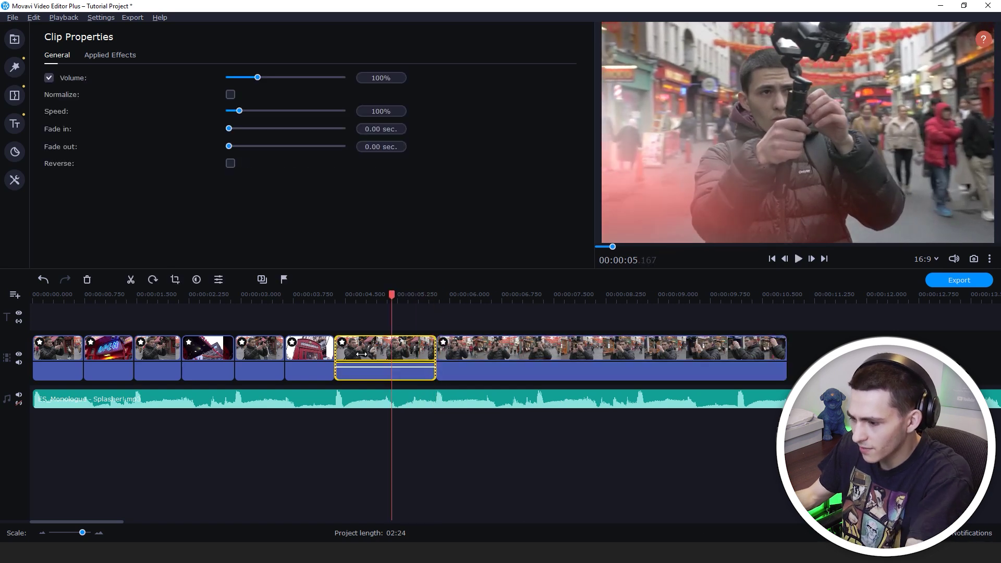
key("Delete")
Step: Stretch the telephone clip to about 5.8 s to close the gap, then preview the cut
left_click_drag(333, 352, 436, 360)
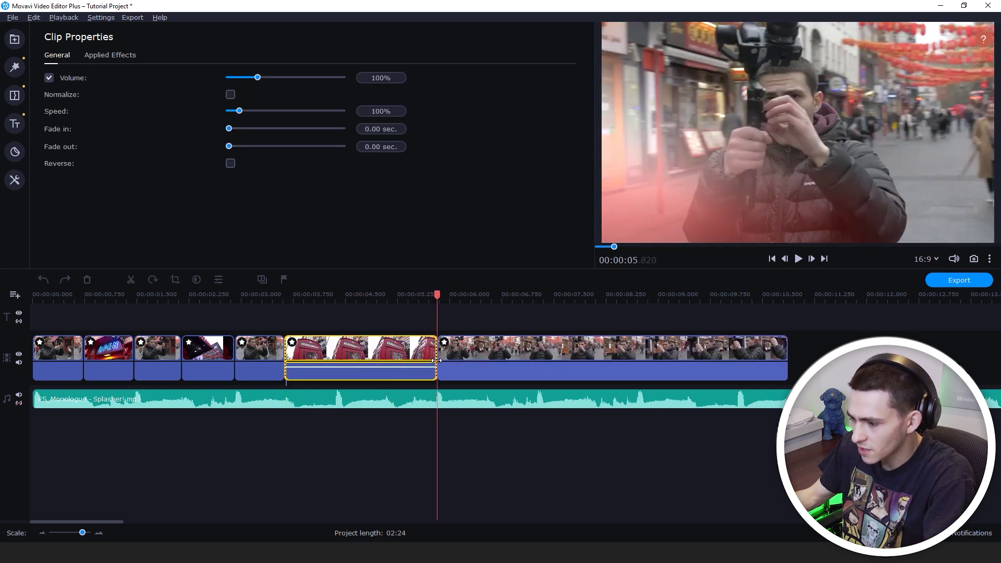
left_click(369, 297)
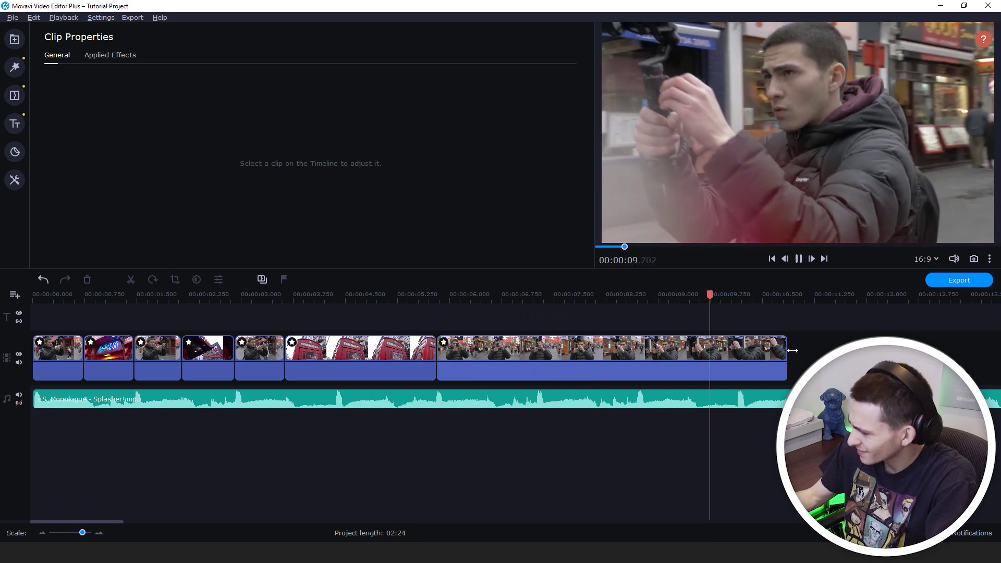
left_click_drag(769, 305, 737, 297)
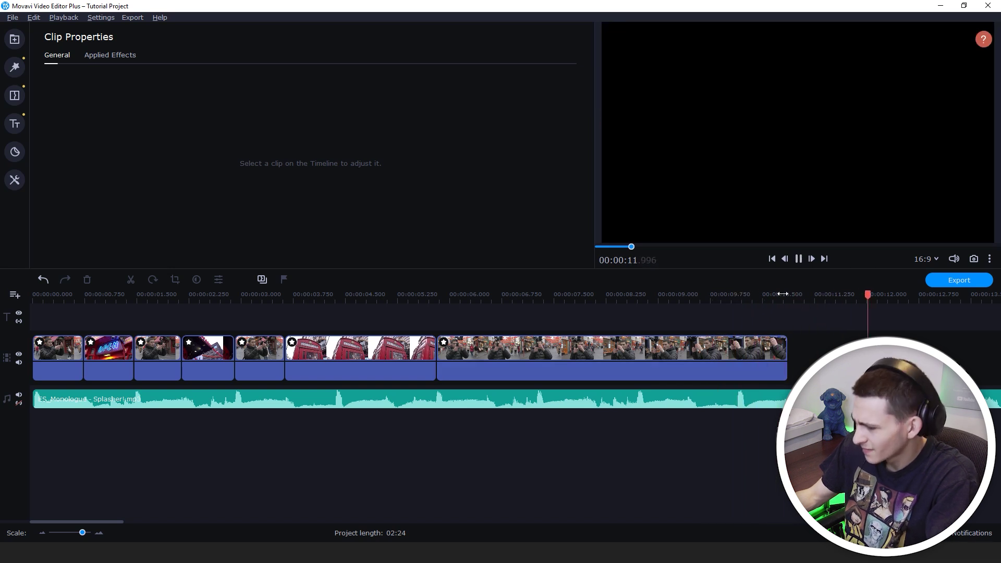
left_click_drag(783, 294, 786, 294)
left_click(762, 294)
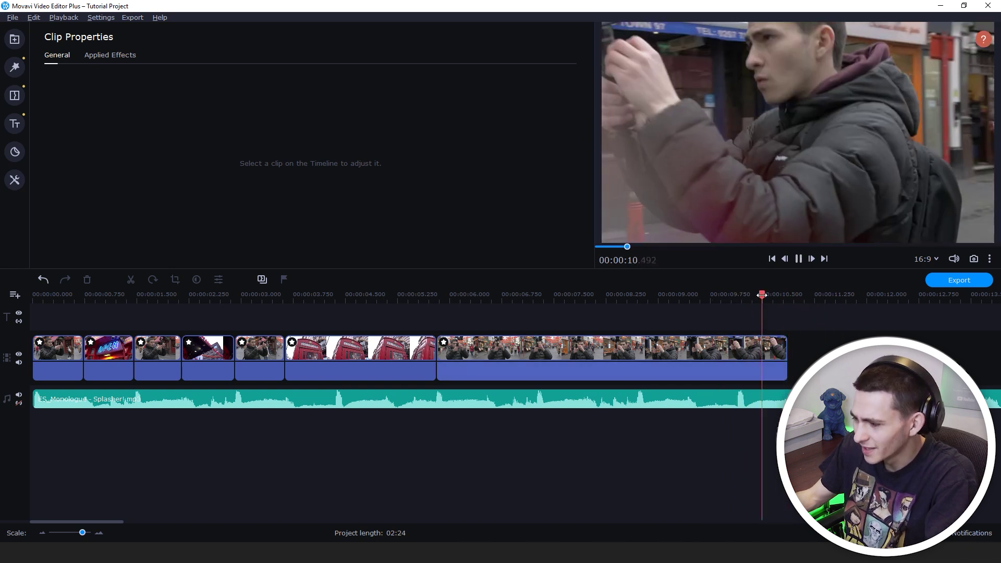
key("space")
key("Home")
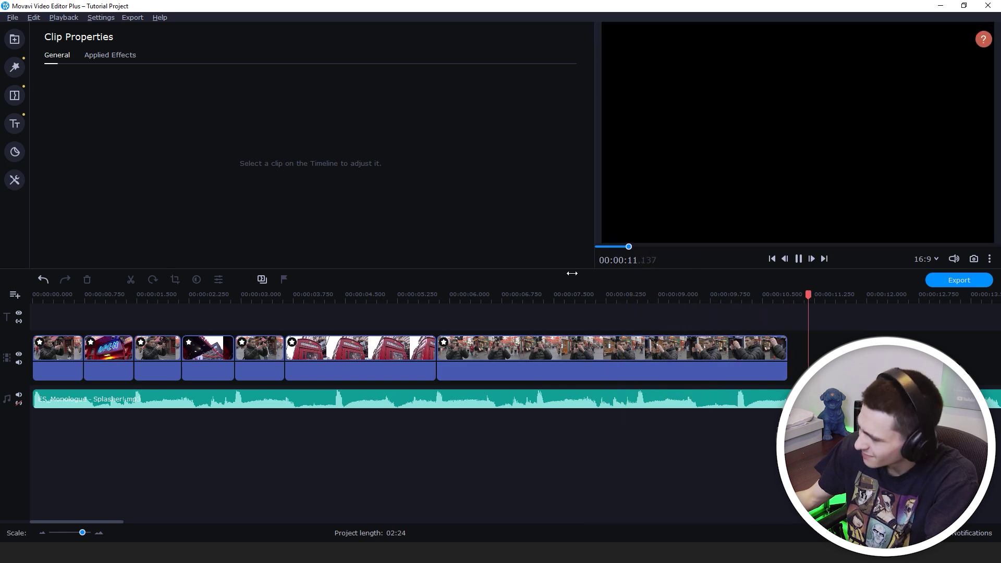
left_click_drag(485, 294, 519, 295)
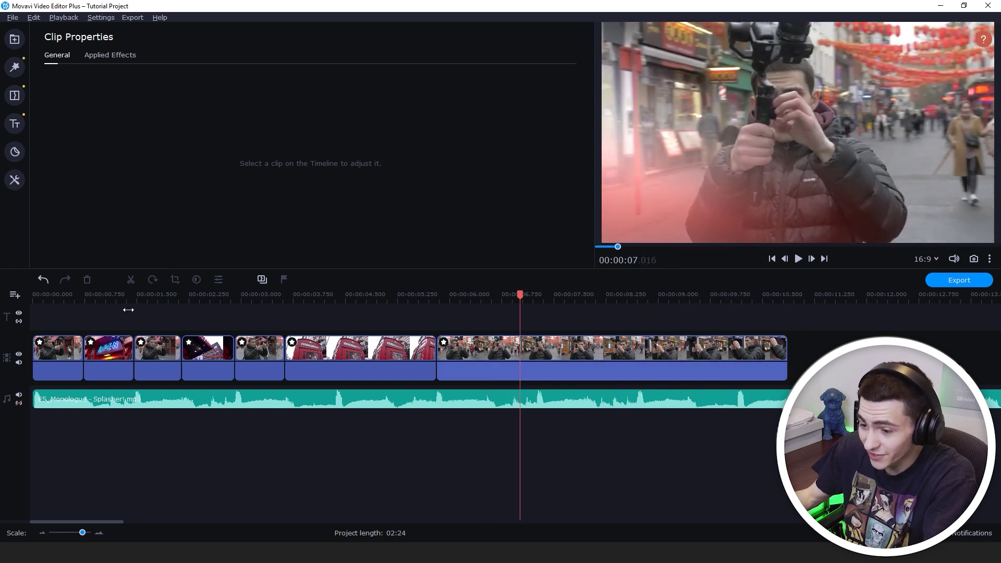
left_click(155, 310)
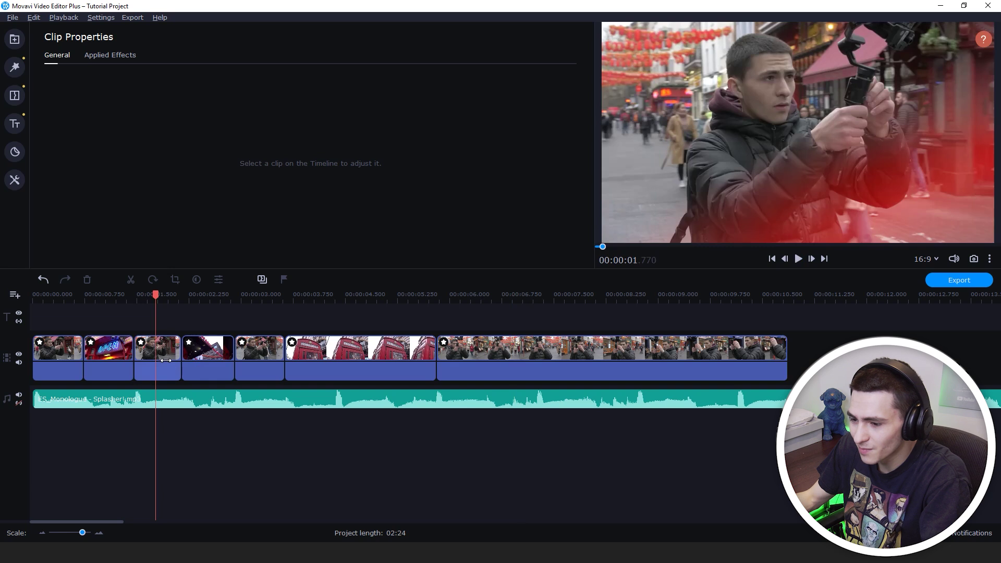
left_click(166, 361)
Step: Replace Light leaks 2 on the first clip with Light leaks 4
left_click(110, 55)
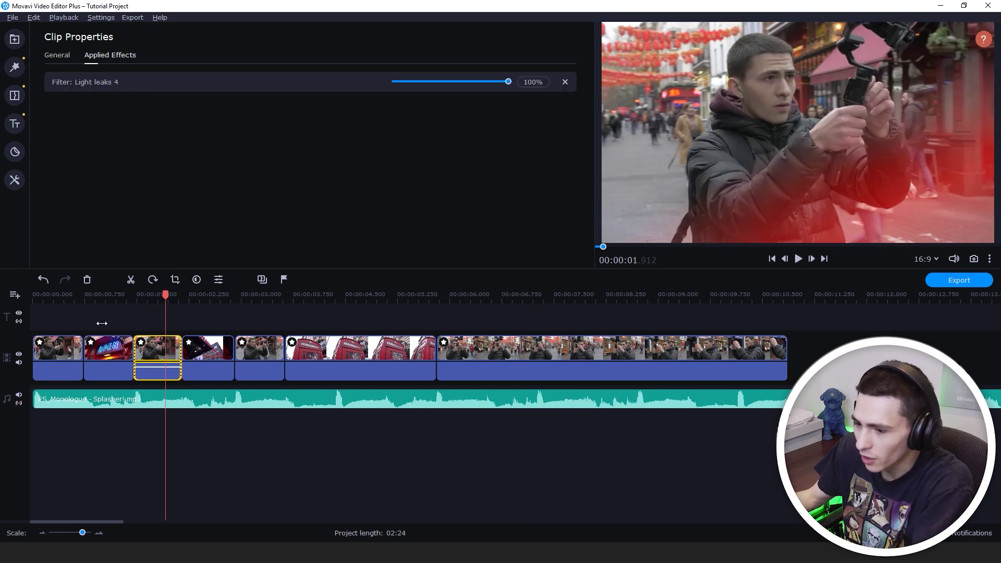
left_click(82, 319)
left_click(63, 344)
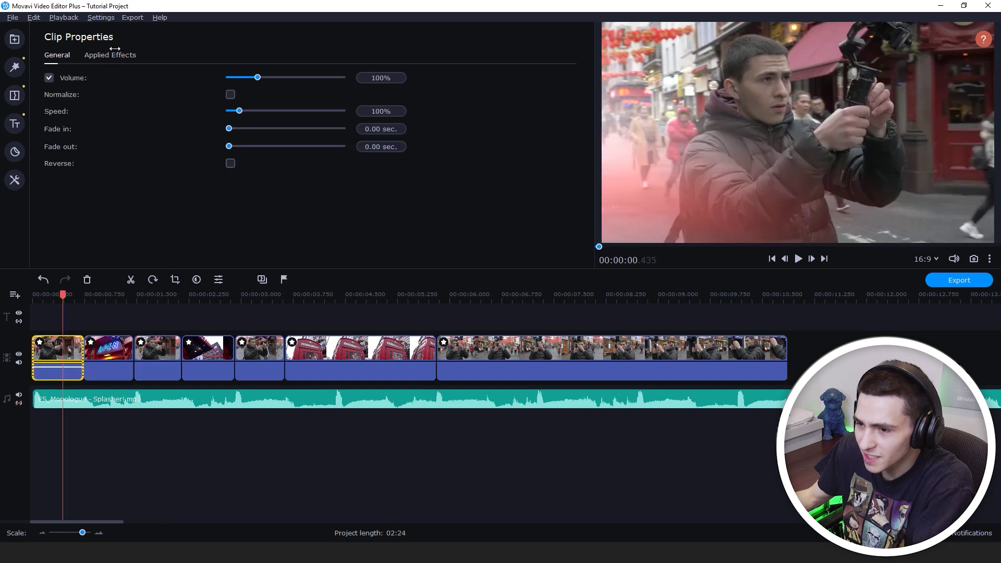
left_click(110, 56)
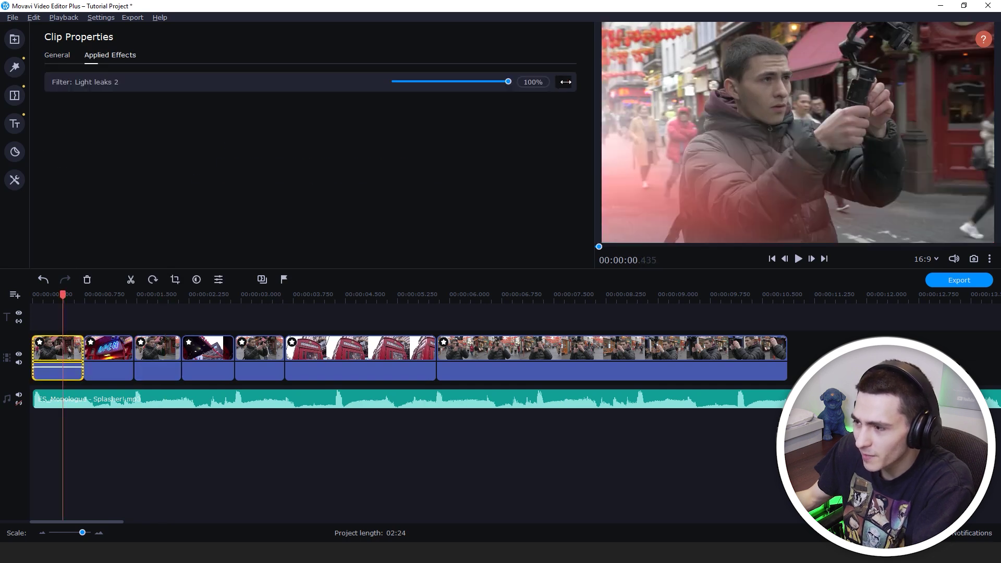
left_click(565, 82)
left_click(15, 66)
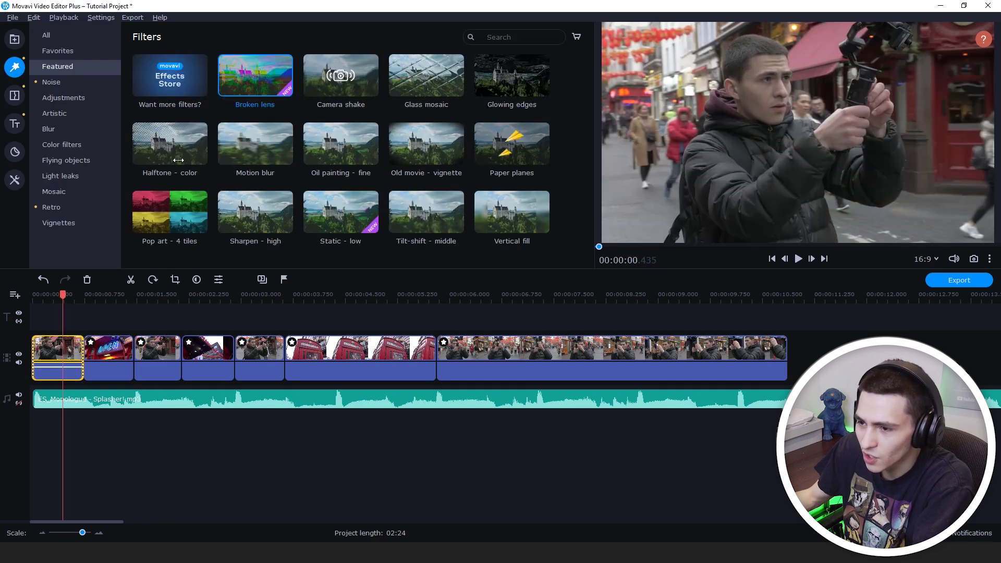
left_click(107, 176)
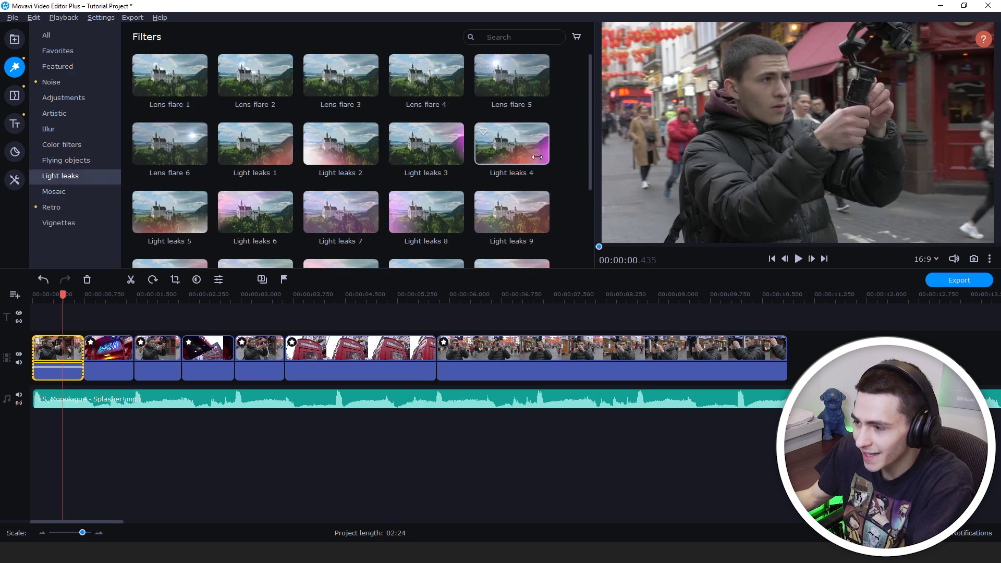
left_click_drag(537, 157, 41, 340)
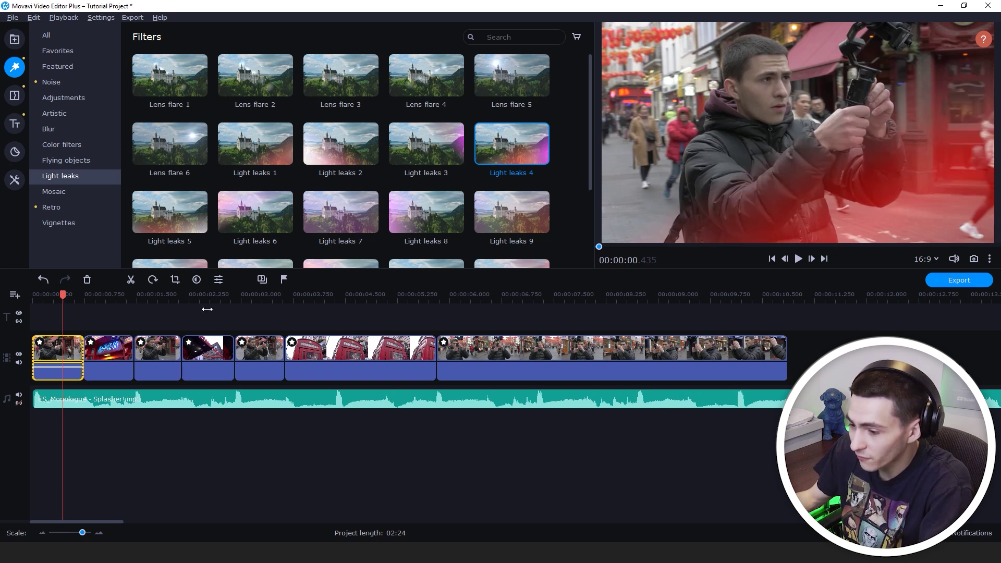
Step: Remove Light leaks 2 from the fifth clip and apply Light leaks 7
left_click(256, 350)
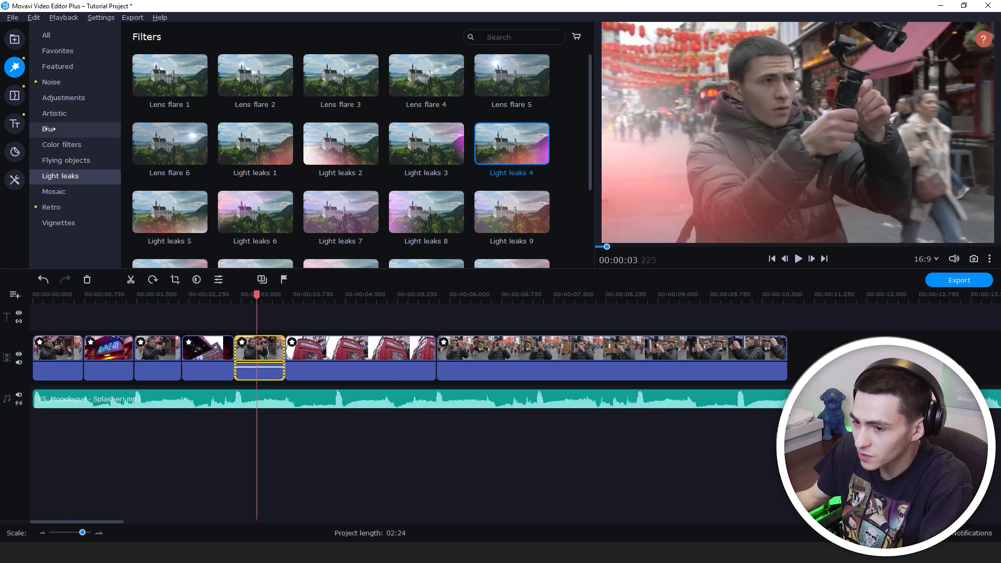
left_click(14, 180)
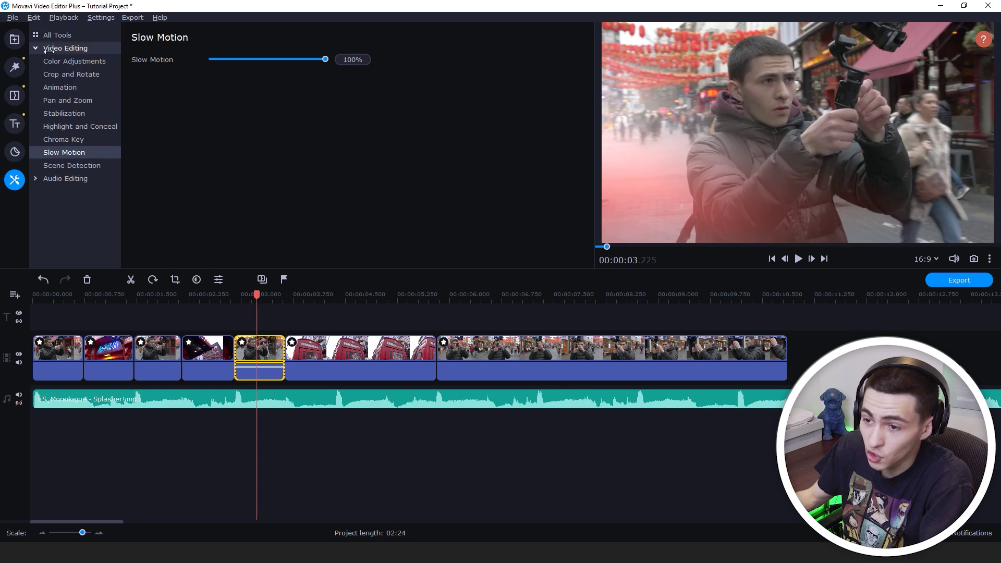
left_click(15, 152)
left_click(20, 61)
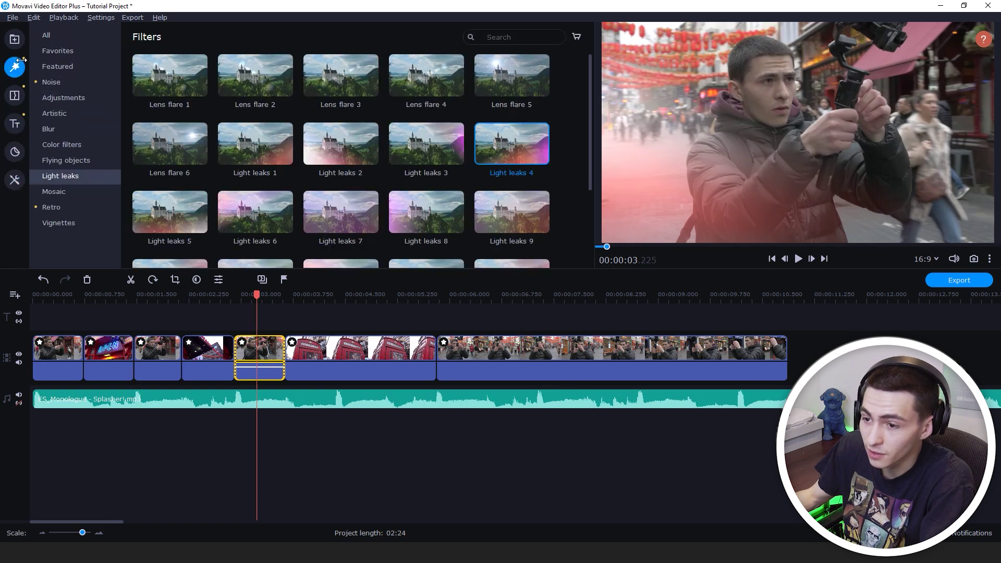
double_click(262, 352)
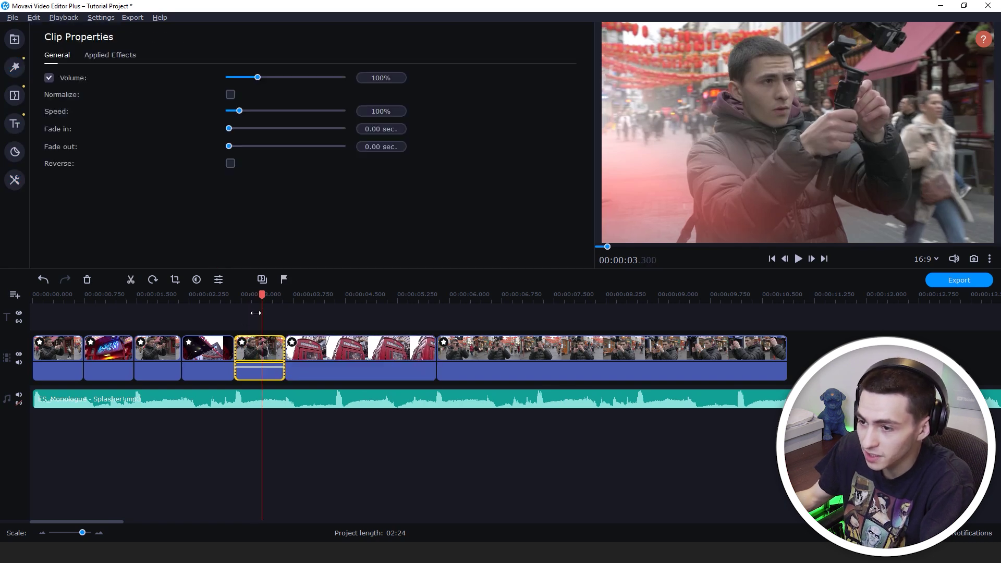
left_click(121, 56)
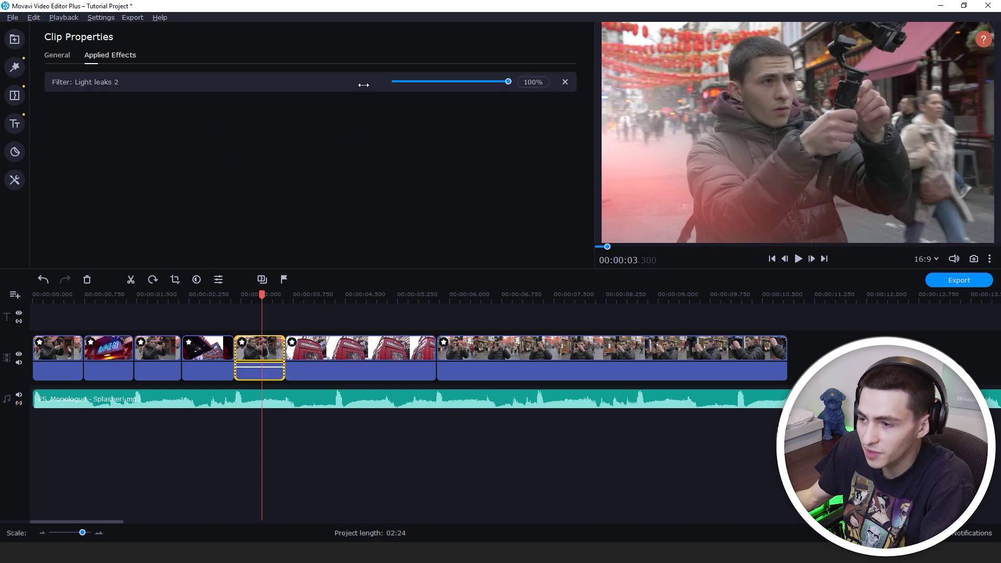
left_click(565, 82)
left_click(15, 67)
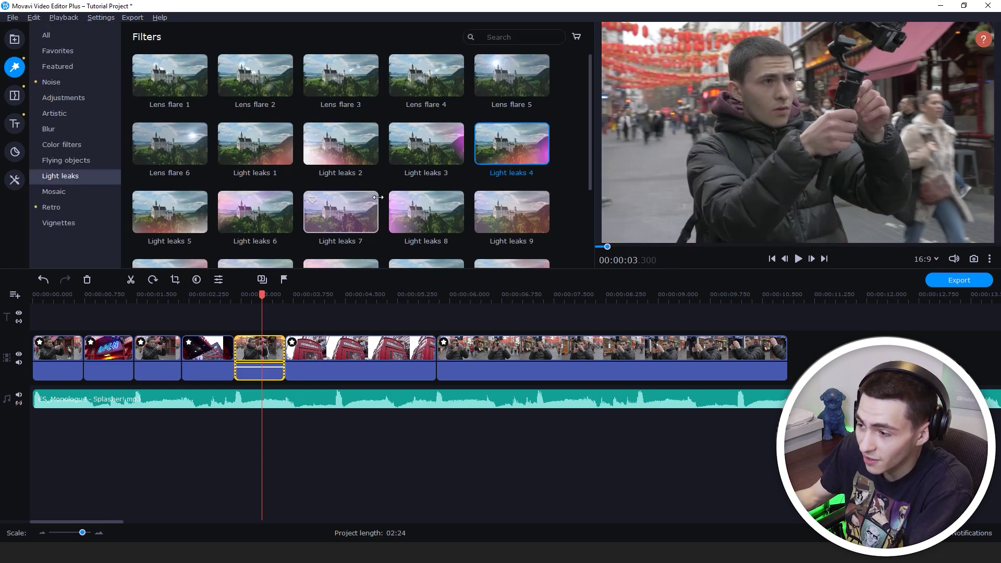
left_click_drag(378, 197, 468, 348)
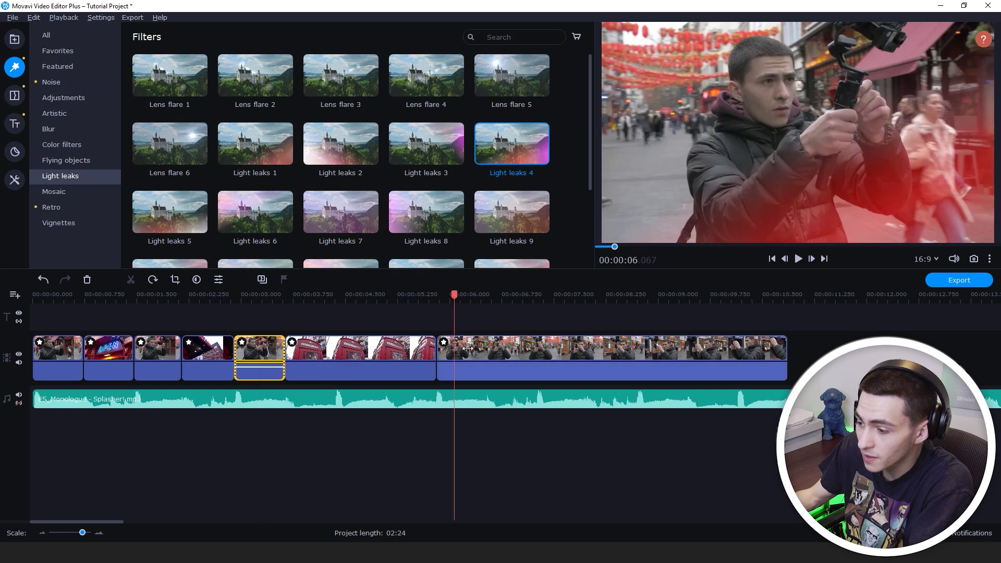
Step: Replace Light leaks 2 on the last clip with Light leaks 4
double_click(468, 348)
left_click(139, 59)
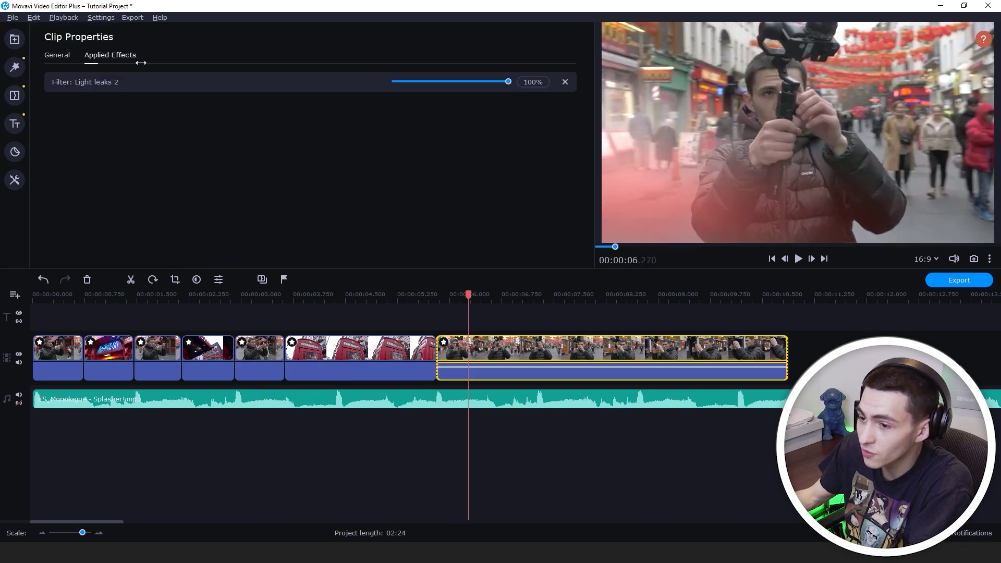
left_click(565, 82)
left_click(15, 65)
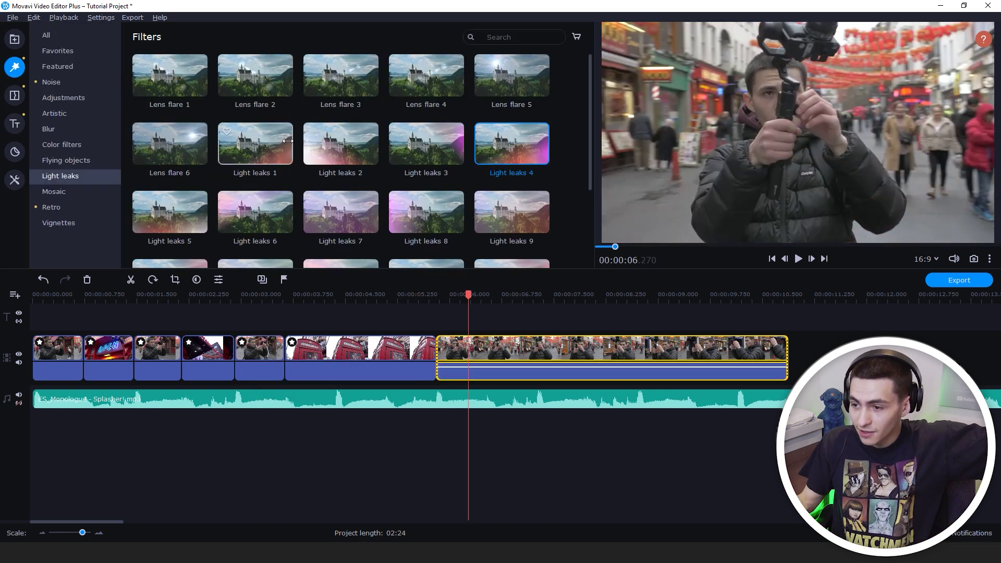
left_click_drag(524, 138, 554, 332)
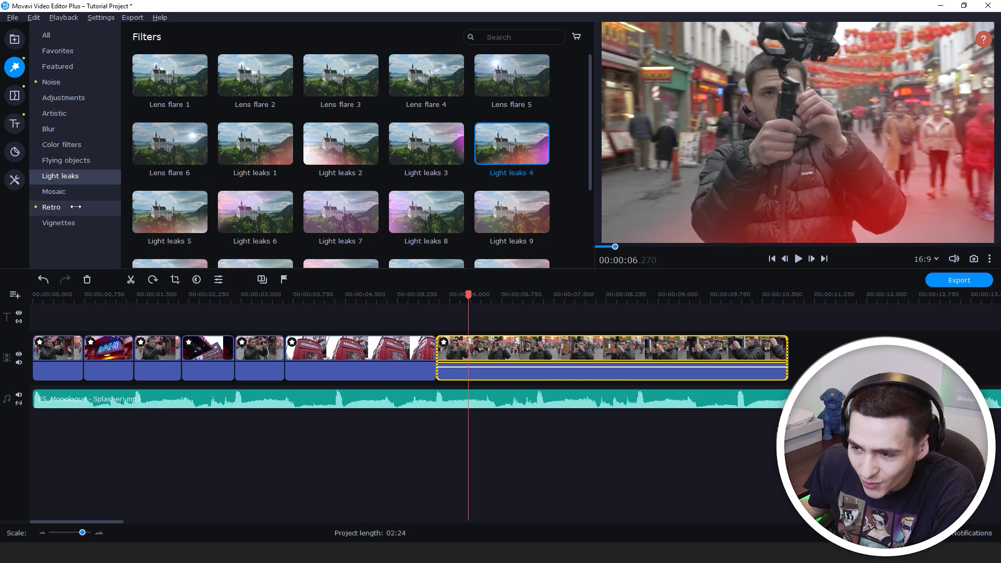
Step: Place the Featured Trendy circle title after the final street clip and open it for editing
left_click(15, 123)
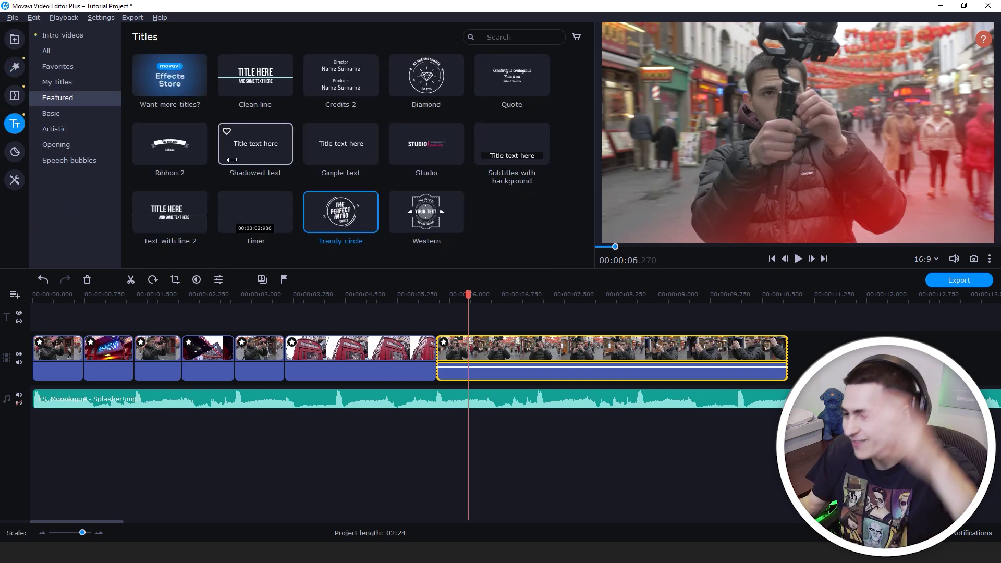
mouse_move(342, 213)
left_mouse_down()
mouse_move(354, 224)
mouse_move(338, 214)
left_mouse_up()
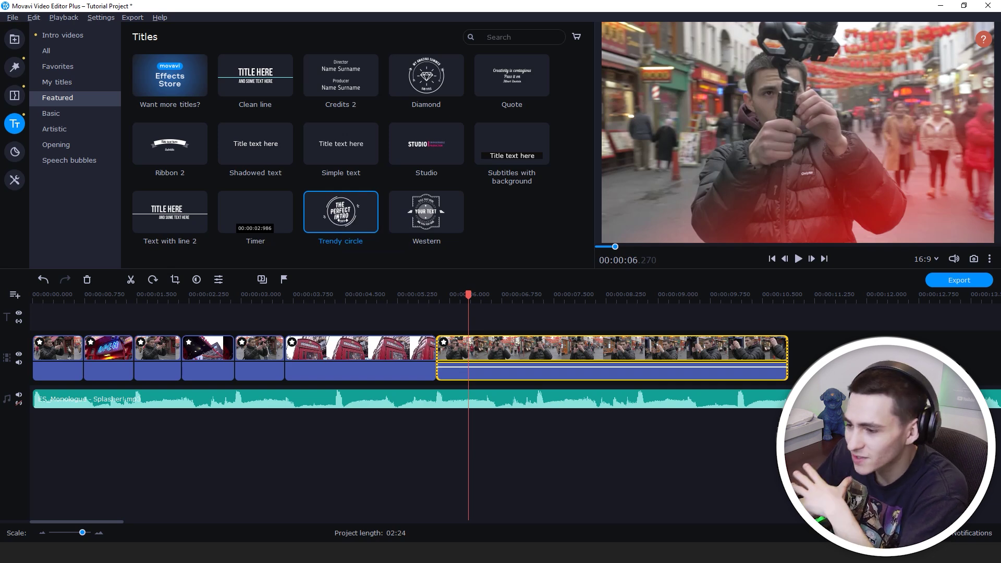
left_click_drag(797, 347, 792, 344)
double_click(823, 344)
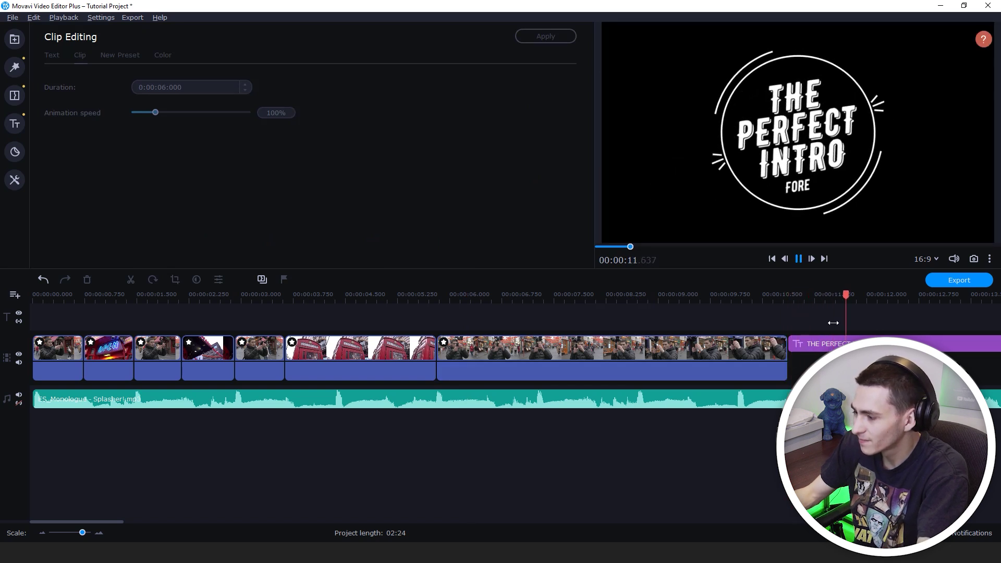
Step: Split the Trendy circle title at about 11.19 s, replay it, and select the first piece
left_click_drag(847, 293, 838, 295)
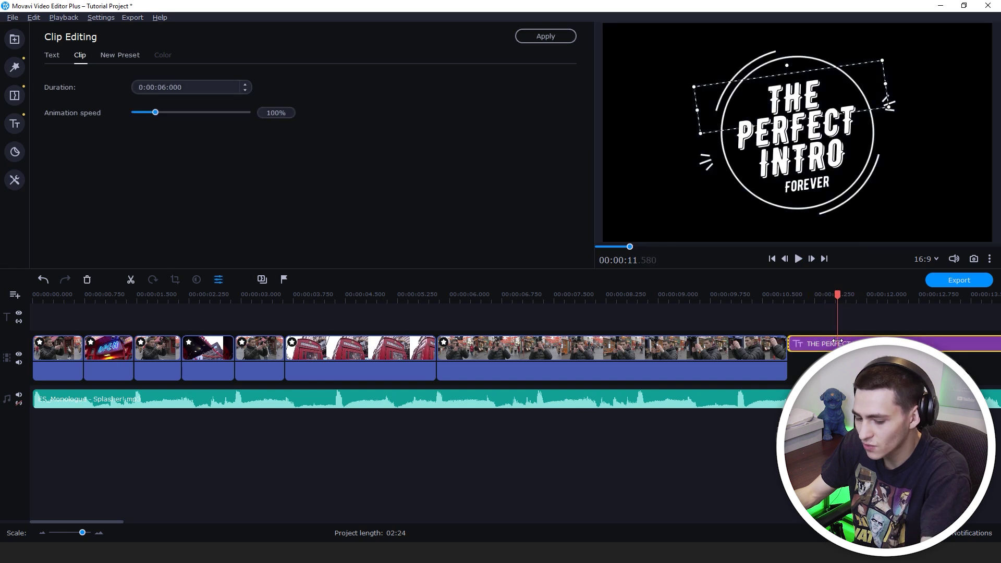
key("ctrl+b")
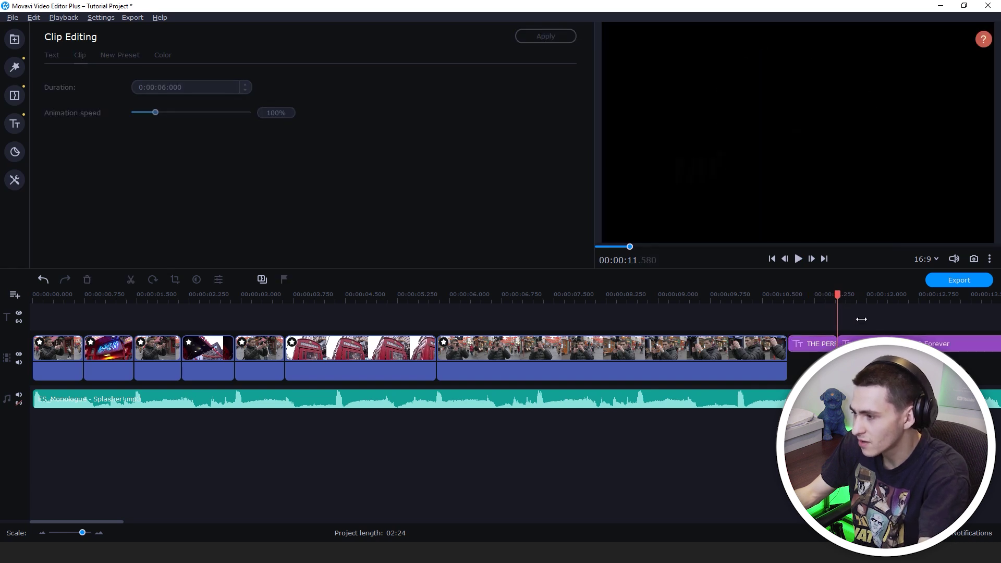
left_click(774, 296)
key("space")
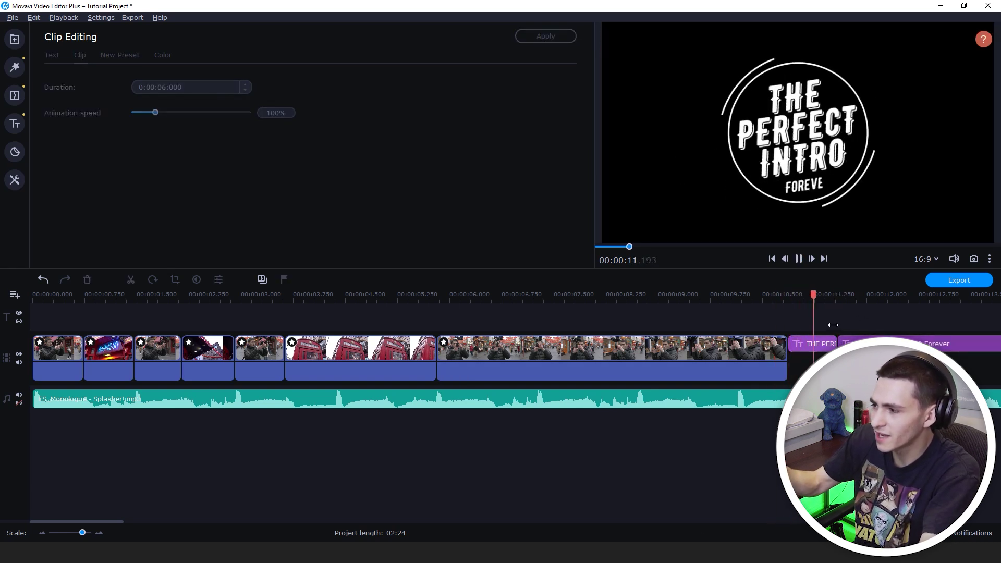
key("space")
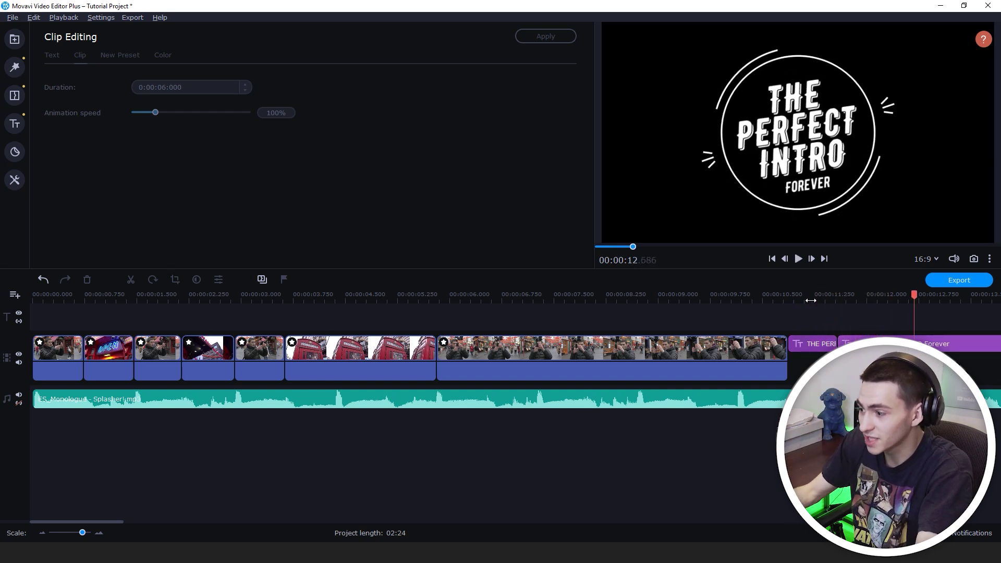
left_click(811, 300)
left_click(811, 347)
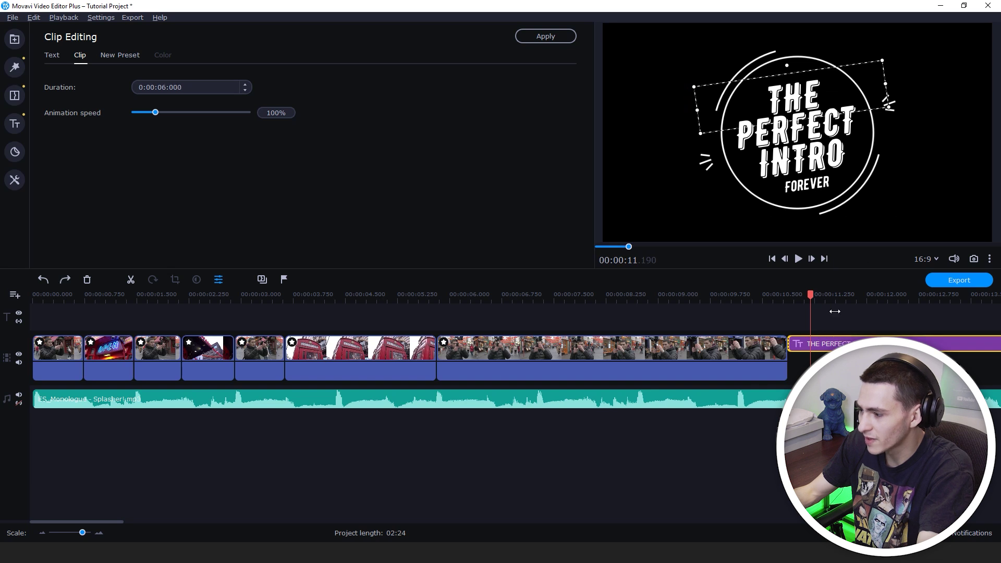
Step: Retype the title's first words as TUTORIAL COMPLETED
double_click(799, 97)
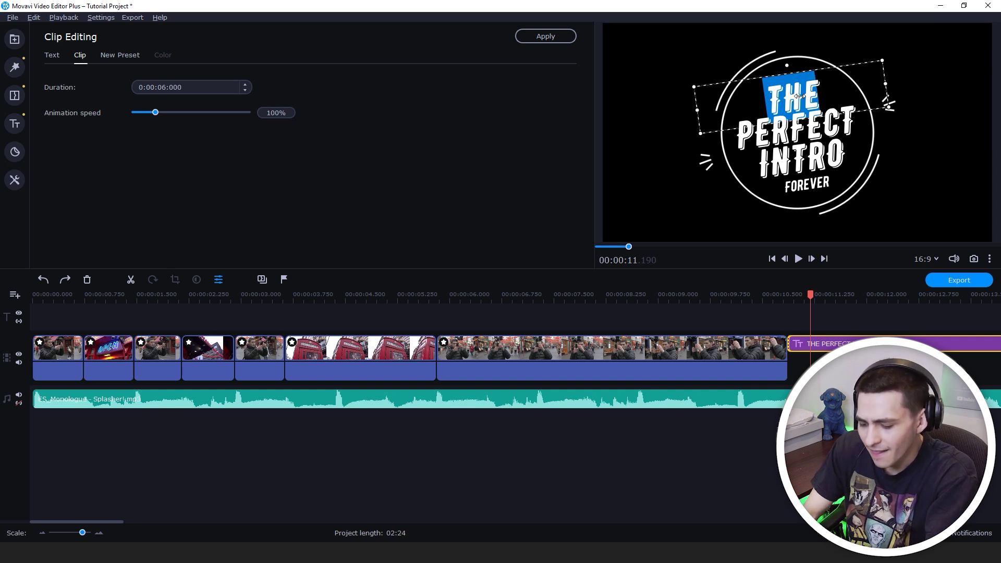
type("TUTORIAL")
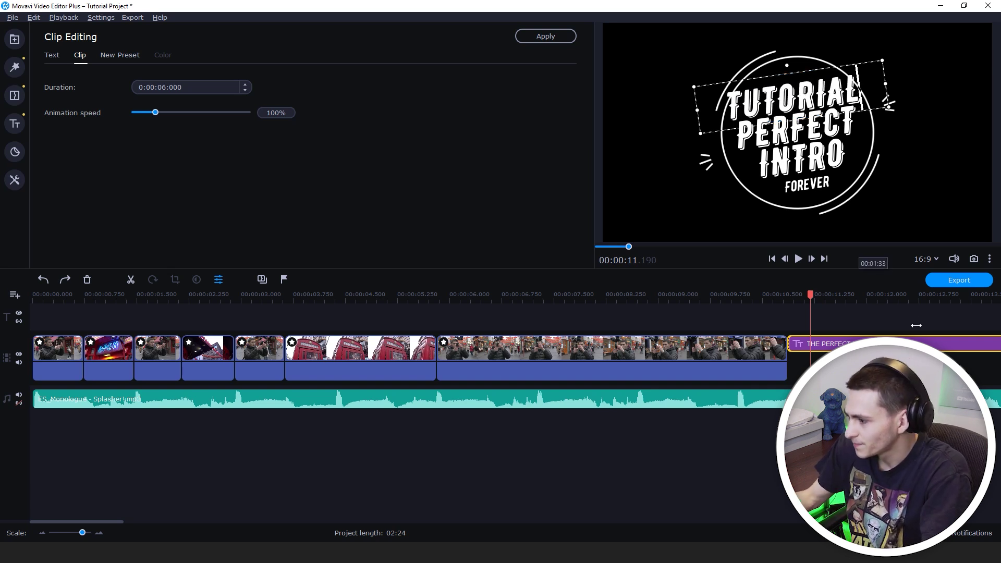
double_click(805, 127)
type("COMPLETED")
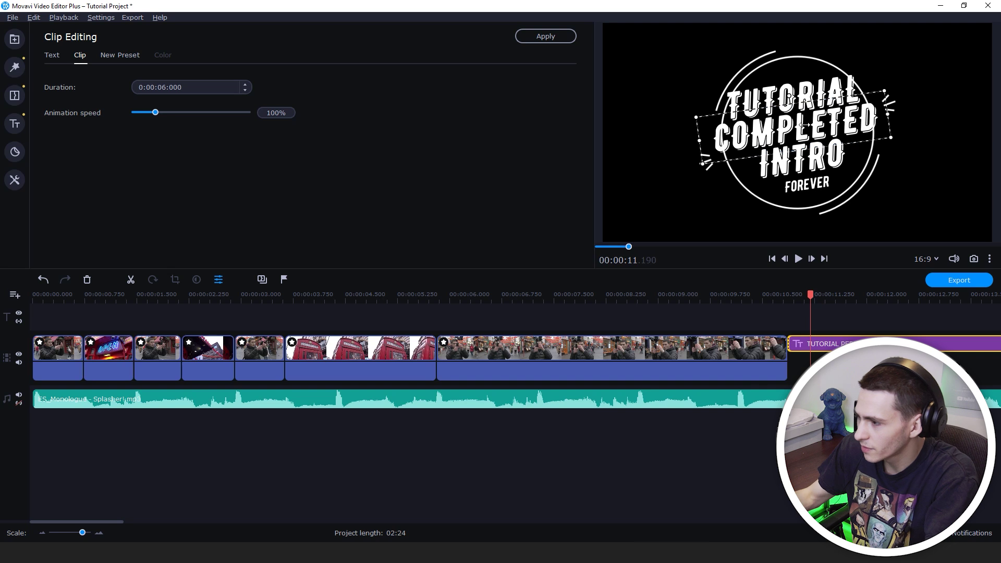
Step: Replace the title words with MADE THIS, IN 10 and MINUTES, and delete FOREVER
double_click(815, 84)
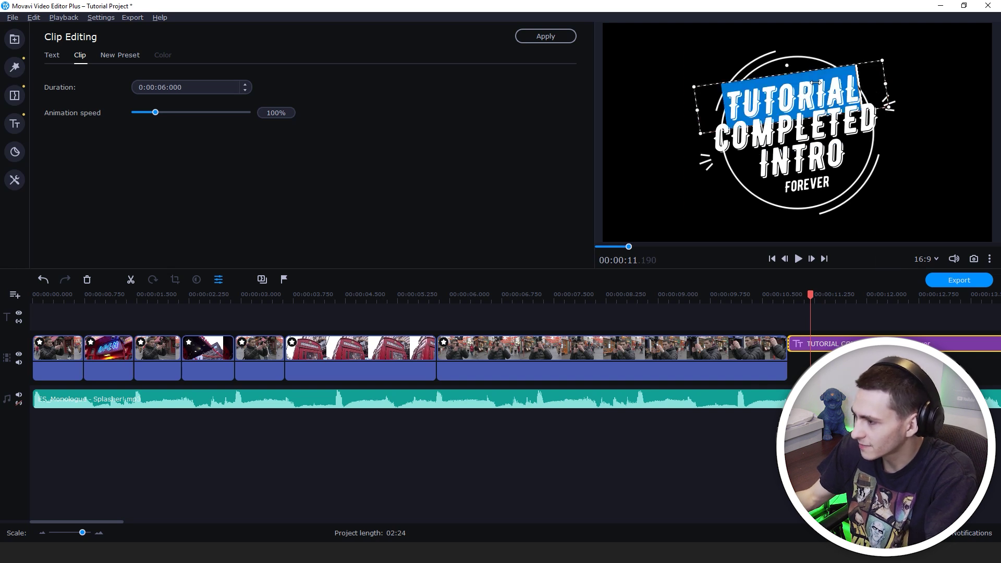
type("MADE THIS")
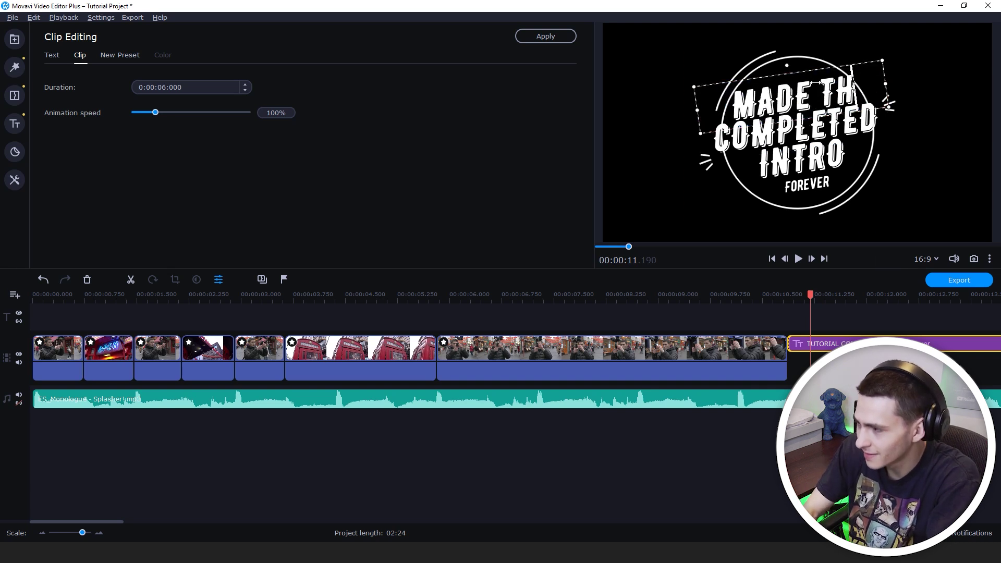
double_click(782, 125)
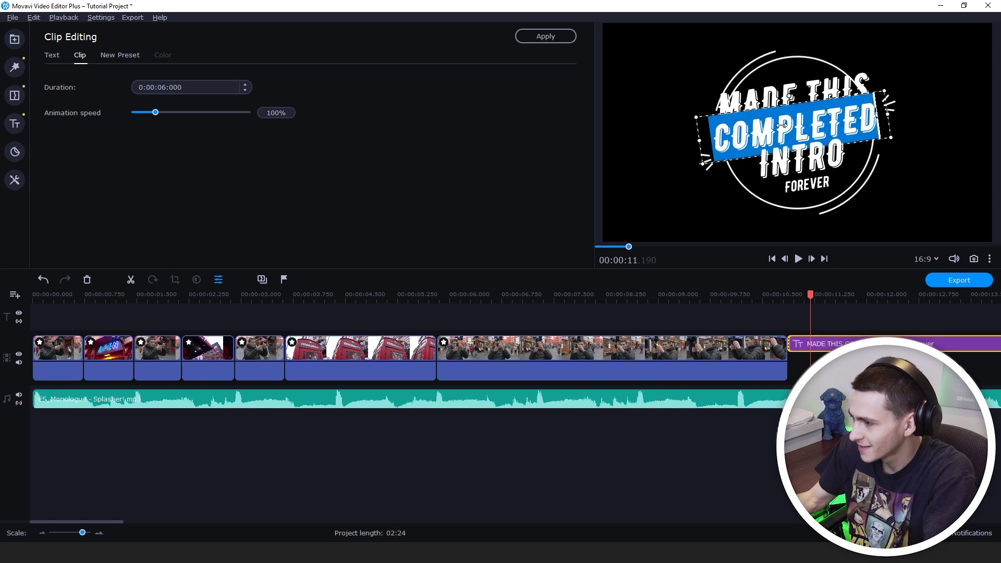
type("IN 10")
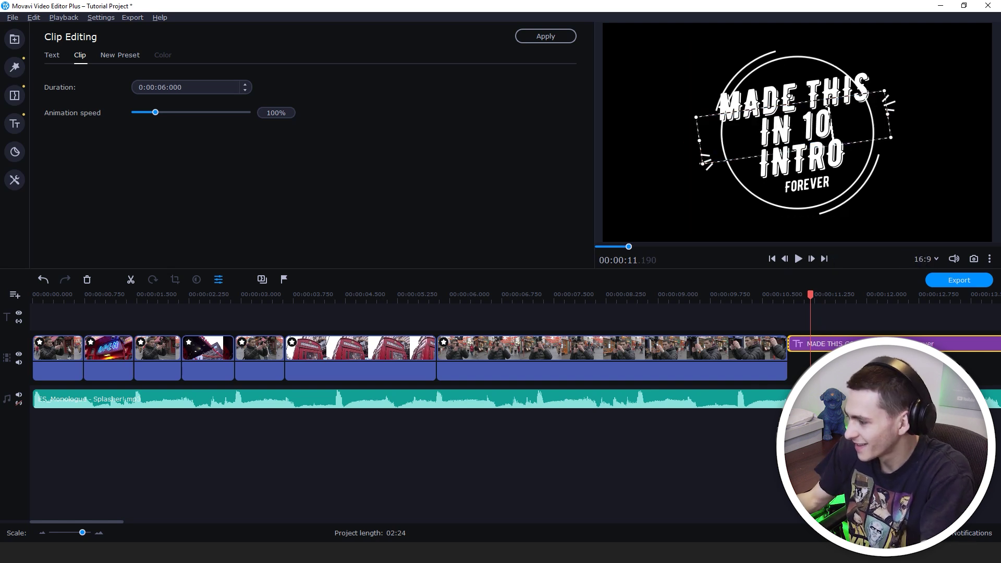
double_click(808, 168)
type("MINUTES")
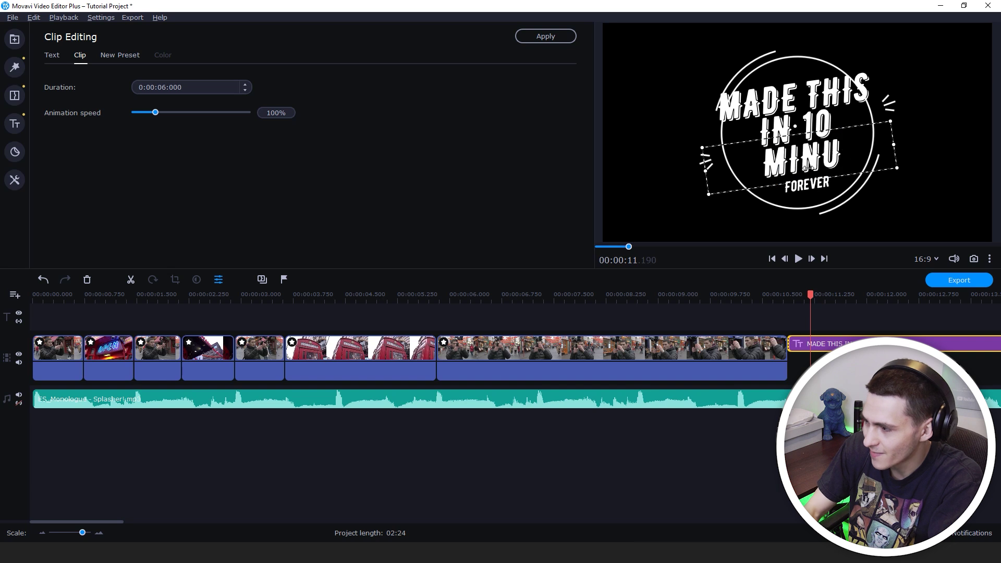
double_click(807, 183)
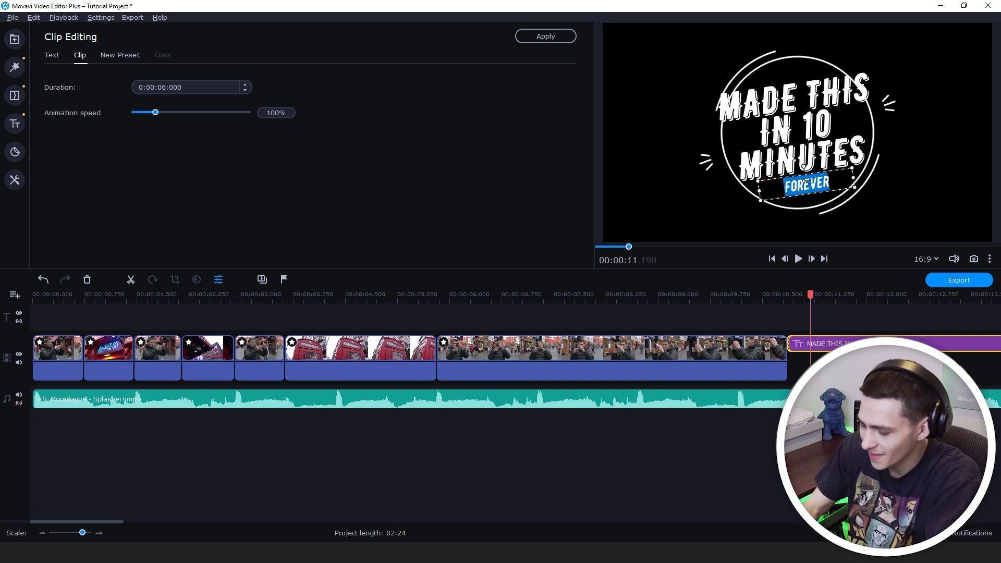
key("BackSpace")
left_click(865, 322)
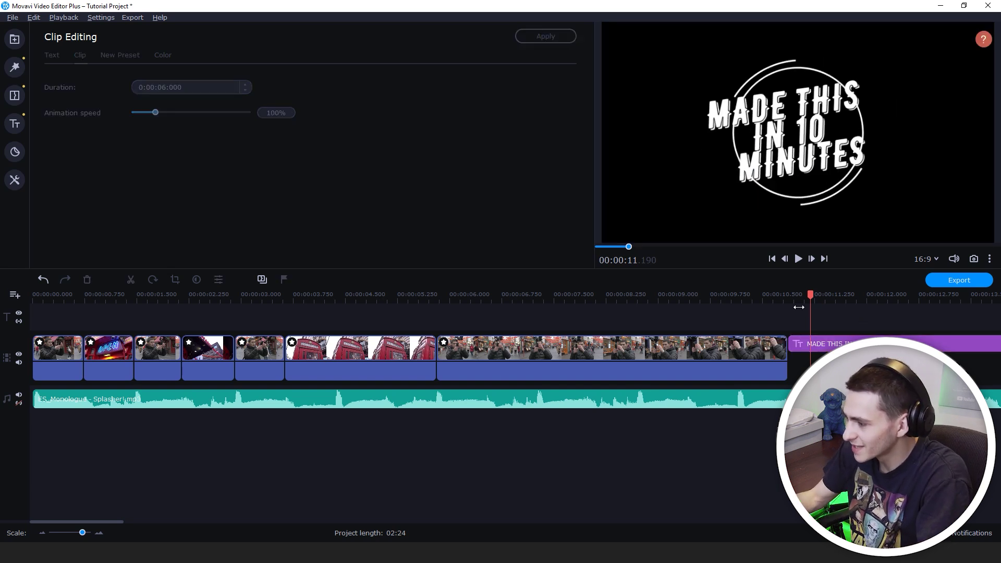
Step: Split the MADE THIS IN 10 MINUTES title again and play back the pieces to 11.047 s
left_click_drag(799, 308, 838, 331)
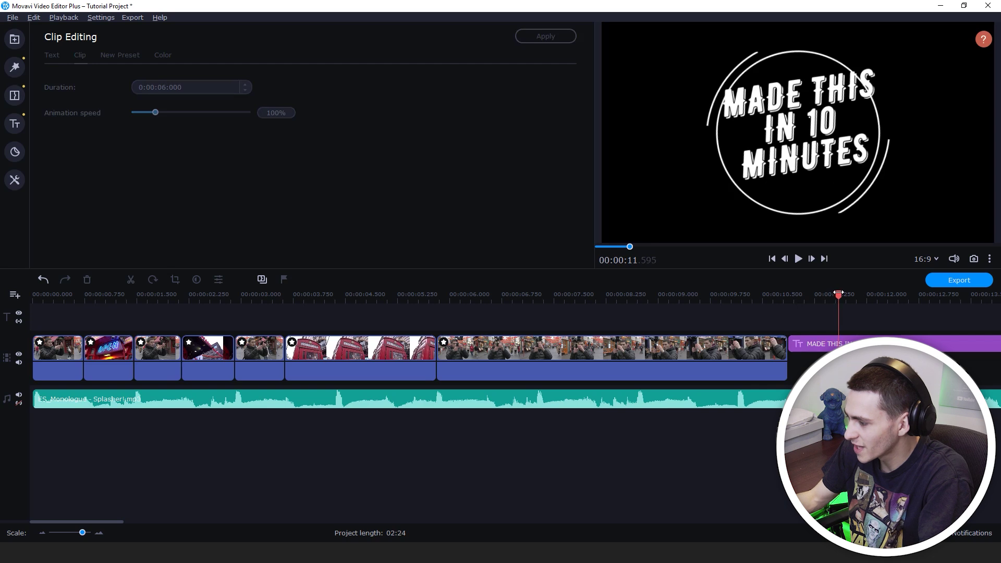
left_click(838, 343)
left_click(861, 313)
key("ctrl+b")
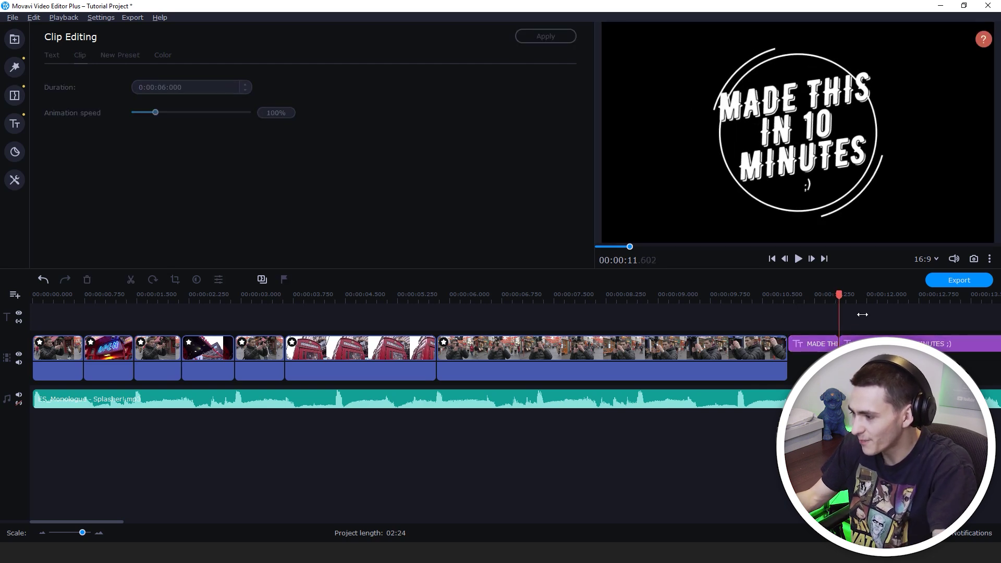
left_click(856, 313)
key("space")
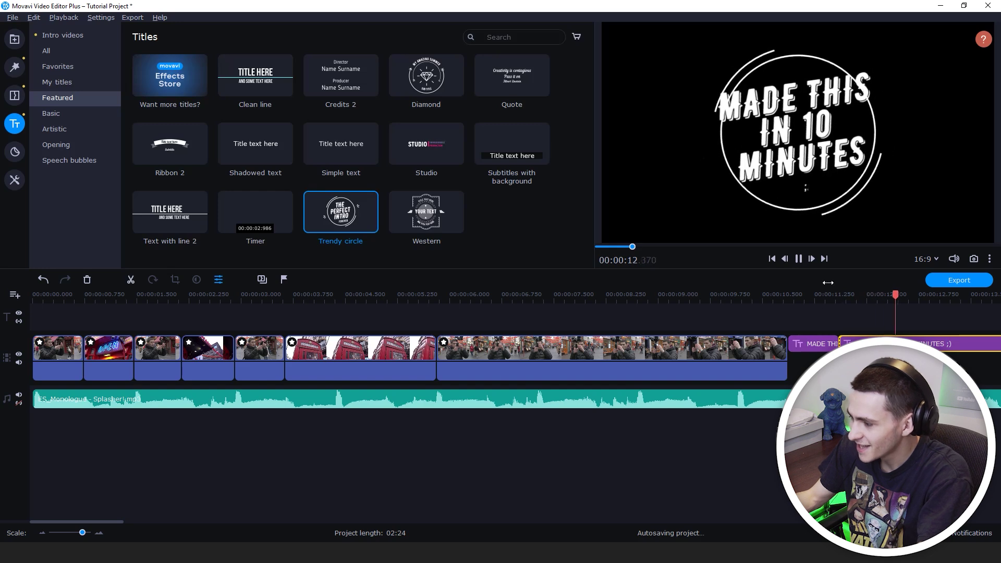
left_click(800, 297)
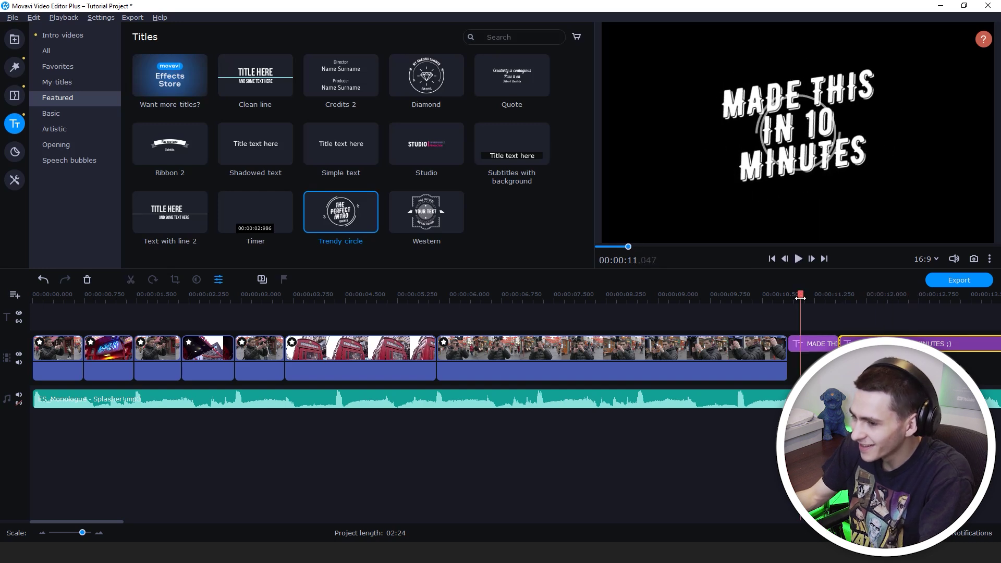
left_click(15, 96)
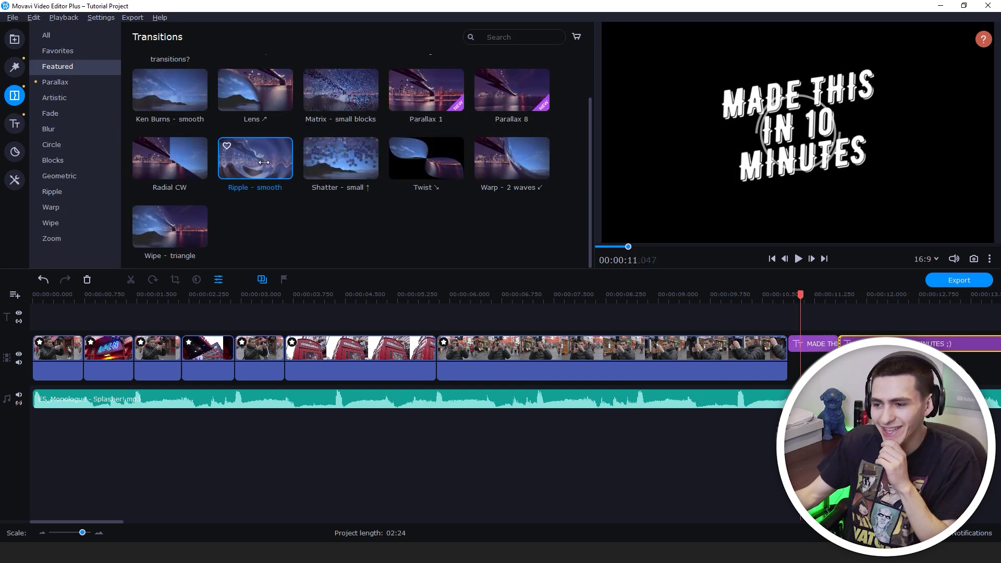
Step: Drop Ripple - smooth between the final street clip and the end title, then preview from 9.907 s
left_click_drag(259, 159, 784, 356)
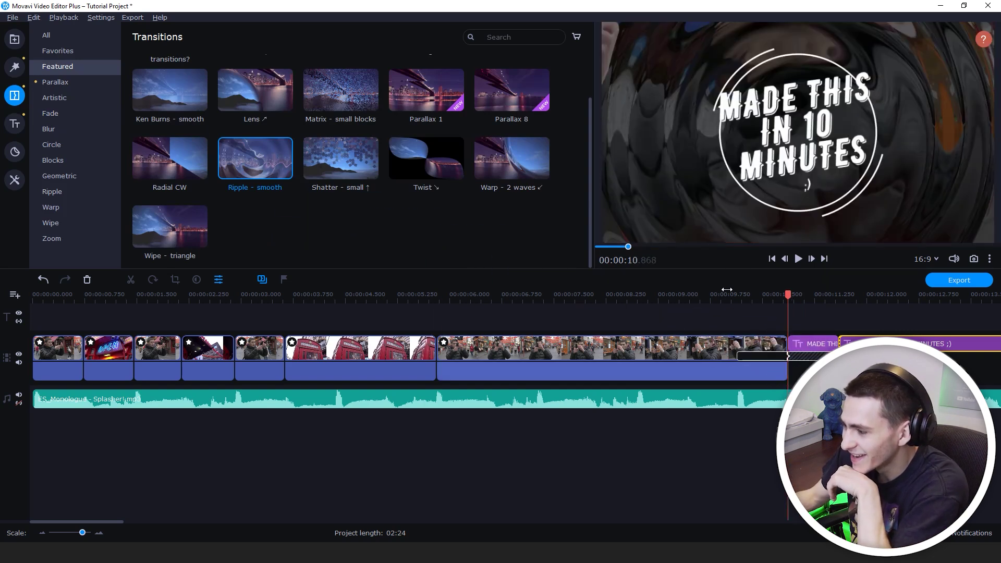
left_click(721, 293)
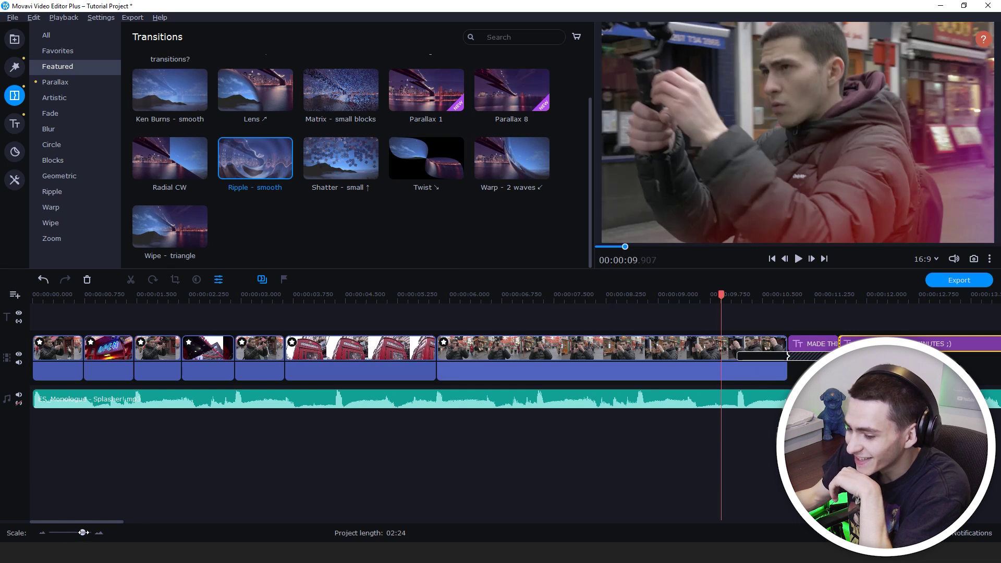
left_click_drag(83, 532, 28, 532)
left_click(99, 532)
Step: Add the BB bars image to the overlay track at 0:00 and stretch it to about 9.4 s
left_click(99, 533)
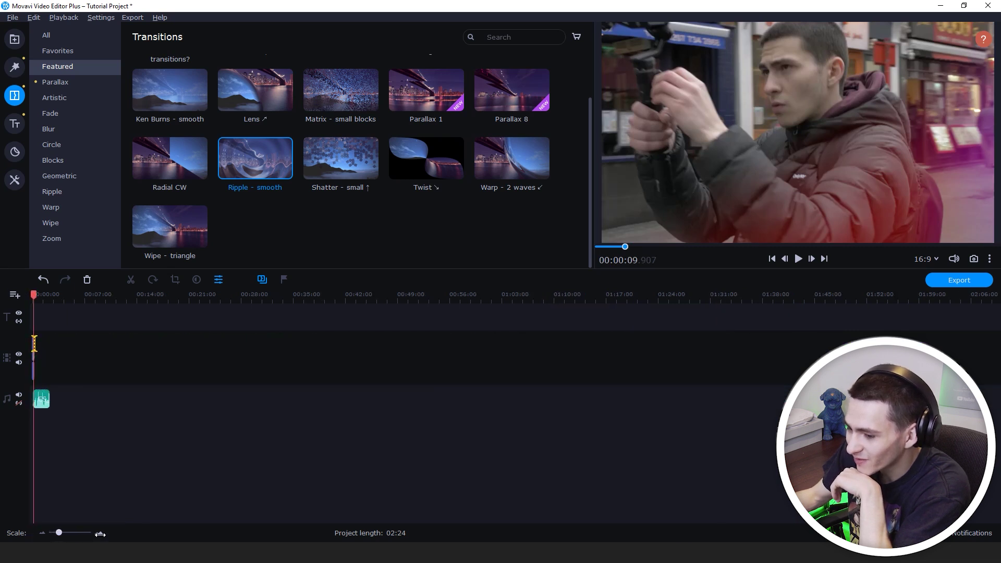
left_click(99, 532)
left_click(99, 533)
left_click(100, 534)
left_click(100, 534)
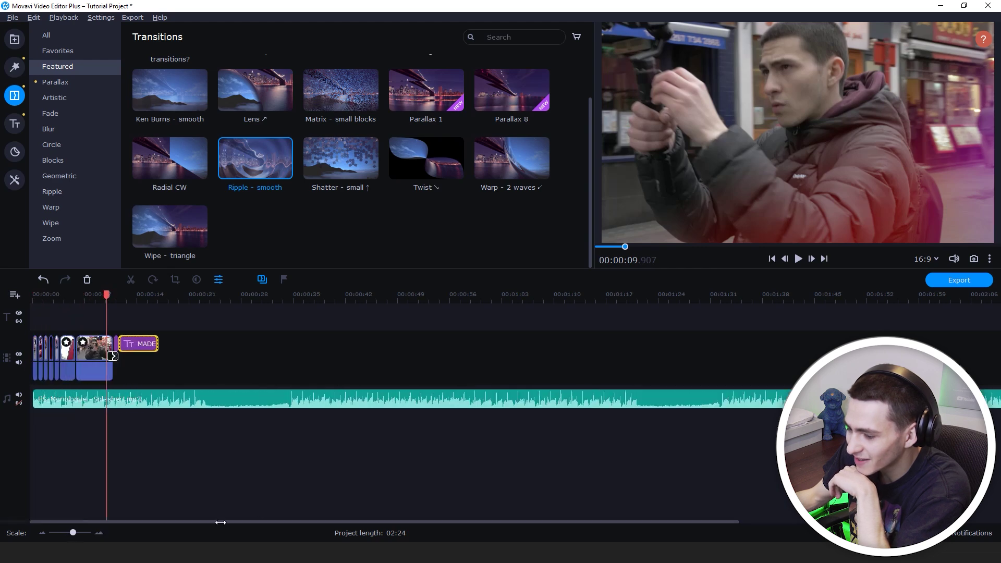
key("alt+Tab")
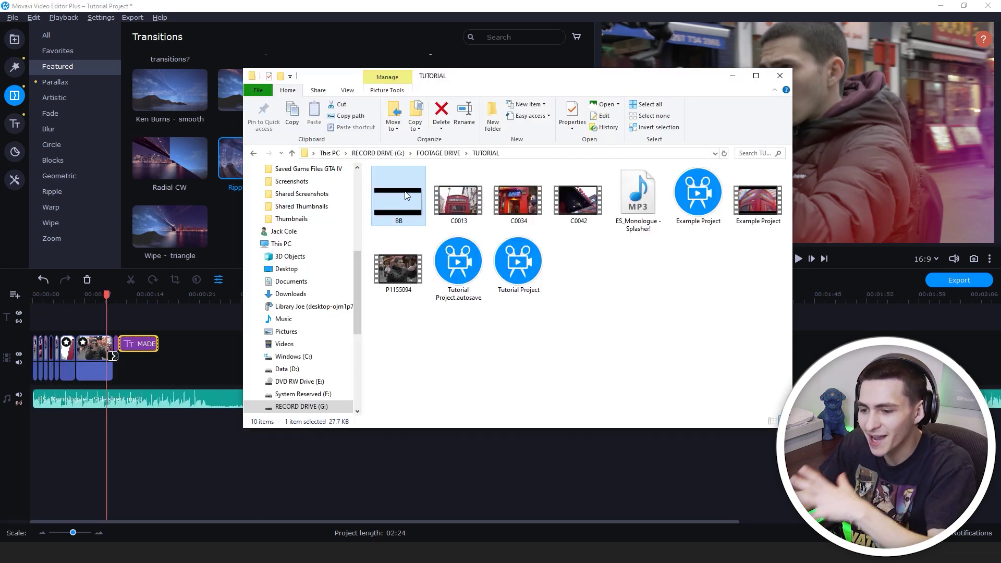
left_click_drag(407, 195, 47, 328)
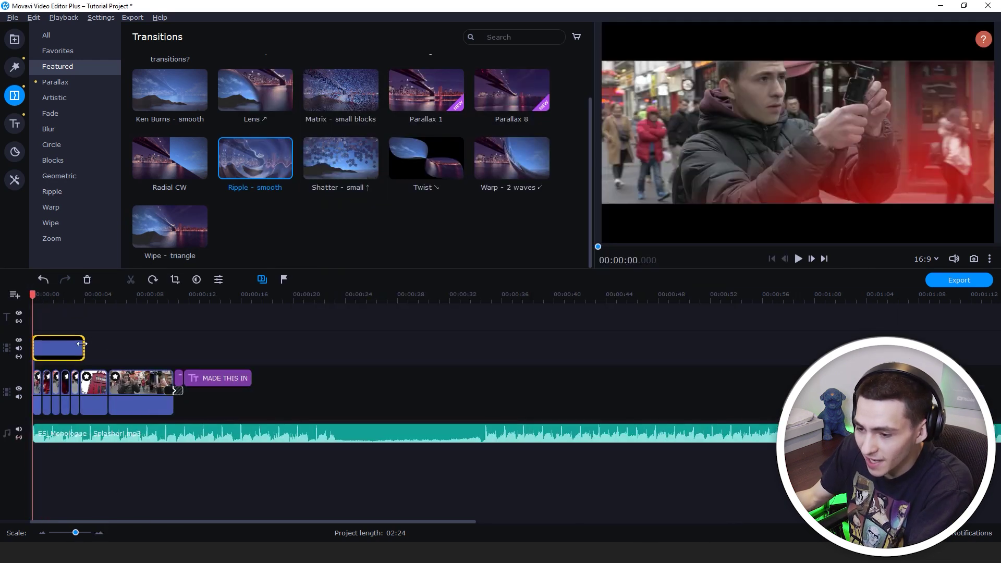
left_click_drag(83, 343, 251, 344)
left_click(151, 294)
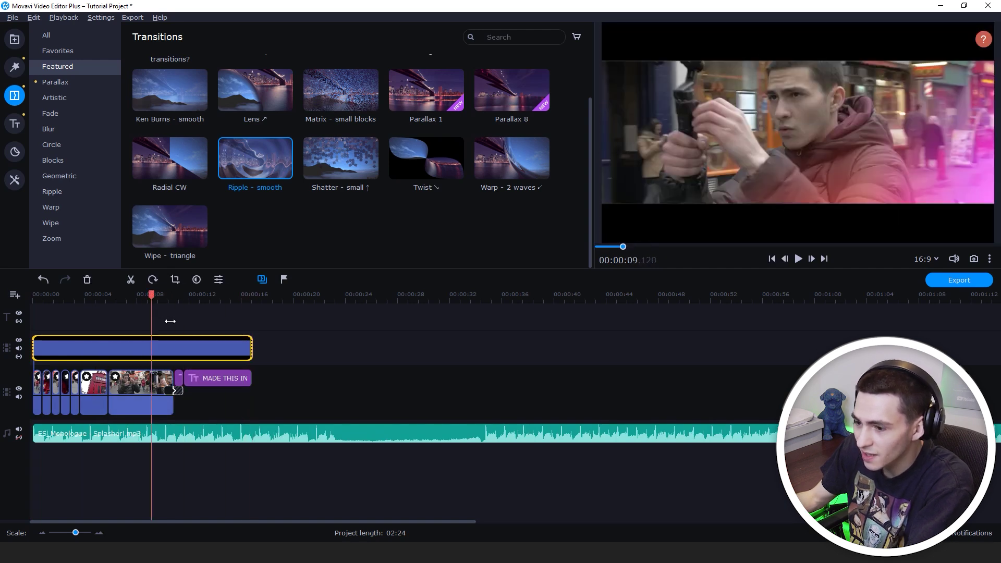
Step: Select the BB overlay and view its opacity, fade and duration properties
left_click(161, 346)
left_click(149, 295)
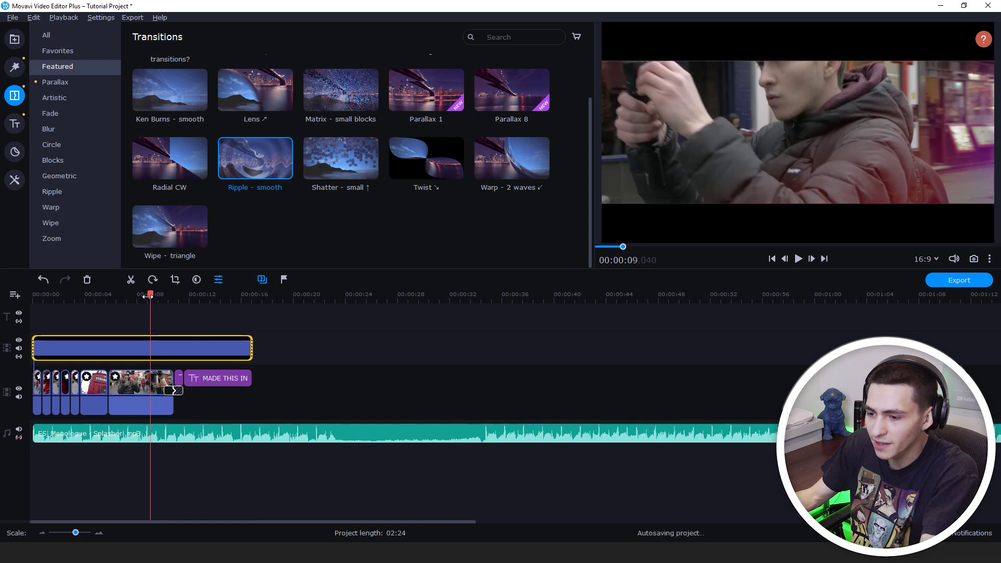
left_click(148, 295)
left_click(15, 67)
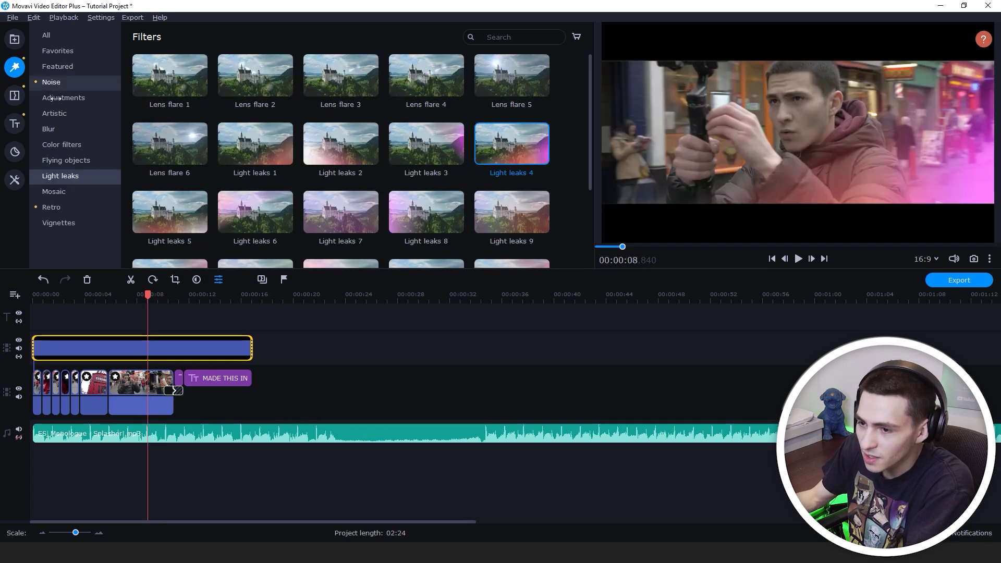
left_click(58, 66)
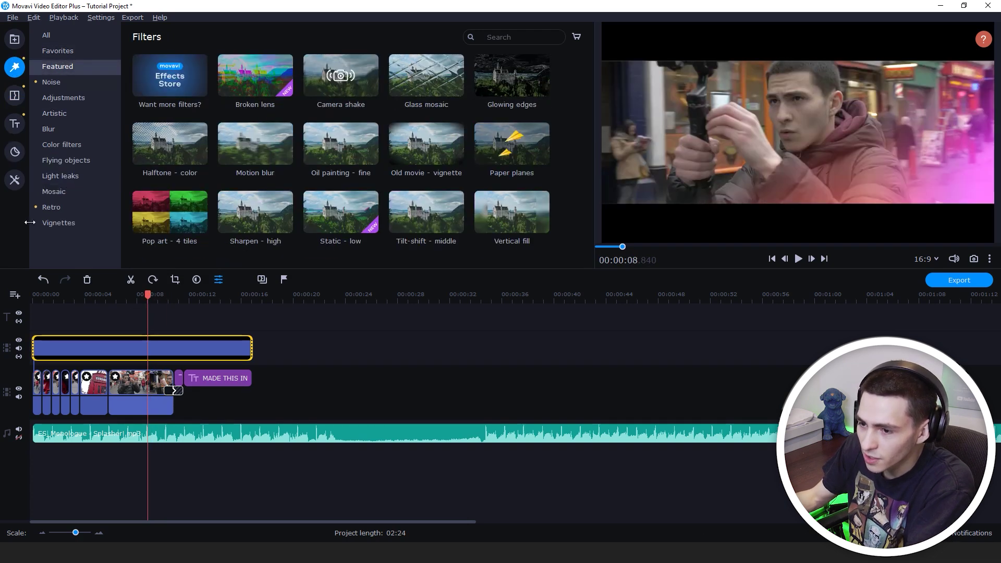
double_click(118, 354)
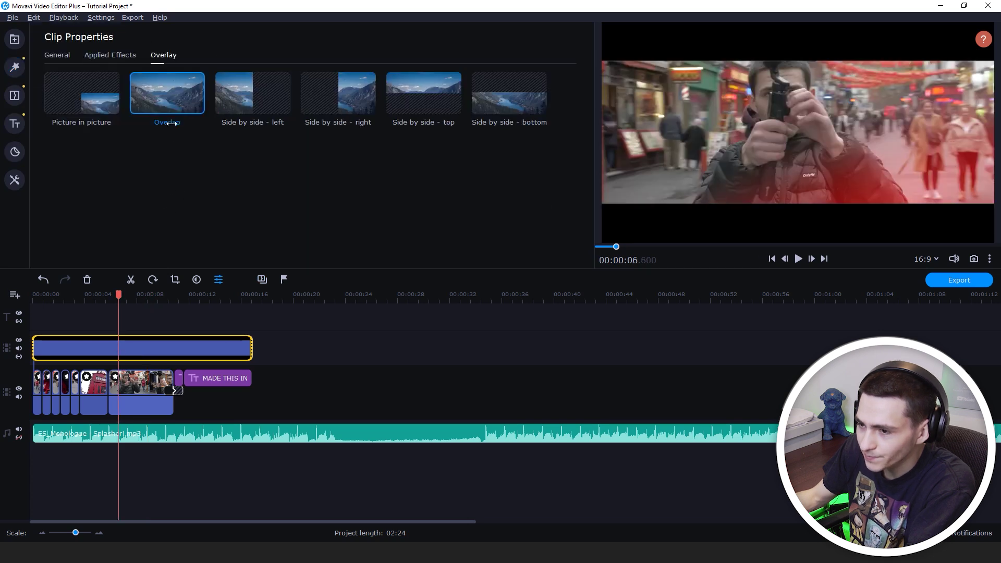
left_click(58, 56)
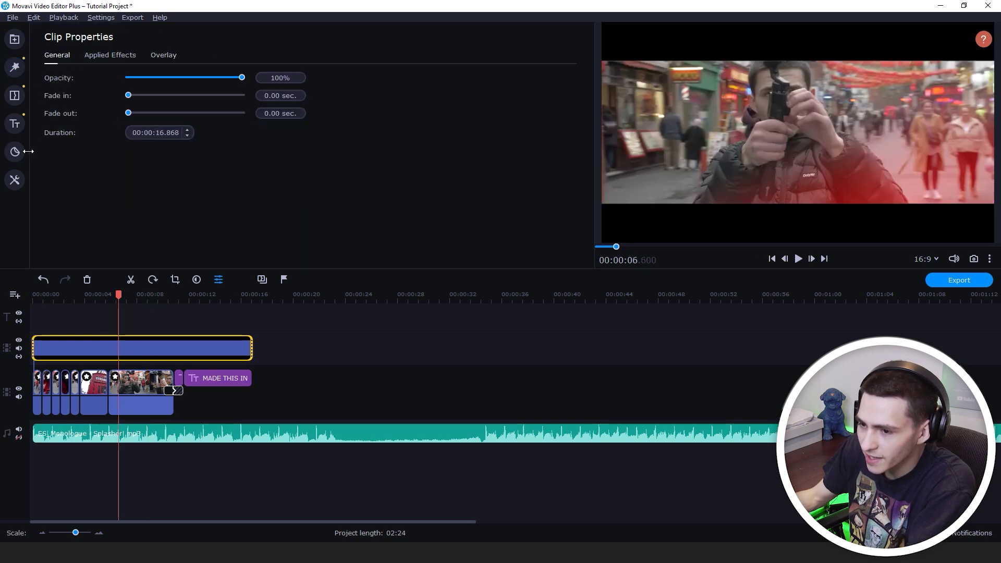
Step: Browse the Transitions and Stickers libraries, then bring up the video editing tools
left_click(8, 94)
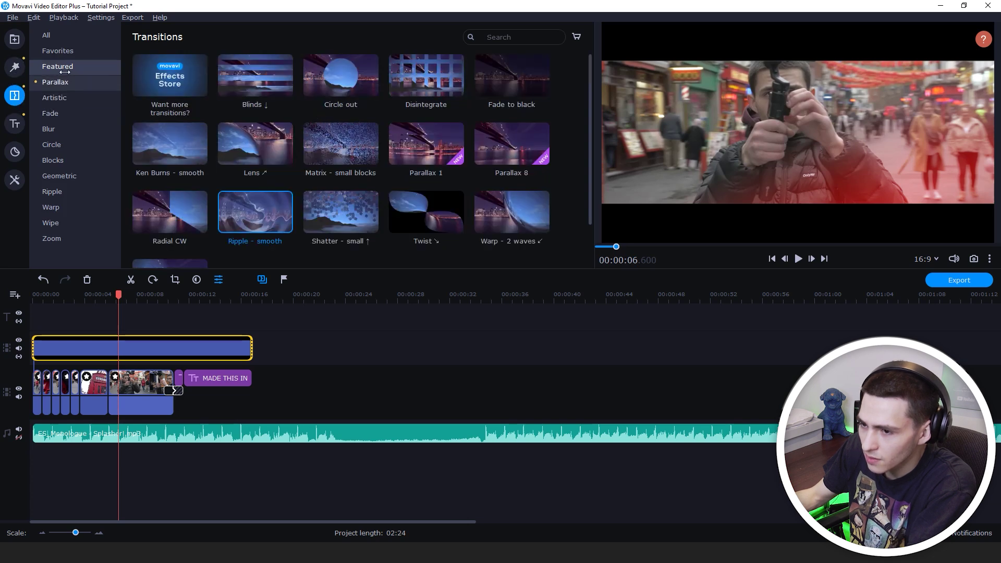
left_click(58, 51)
left_click(45, 35)
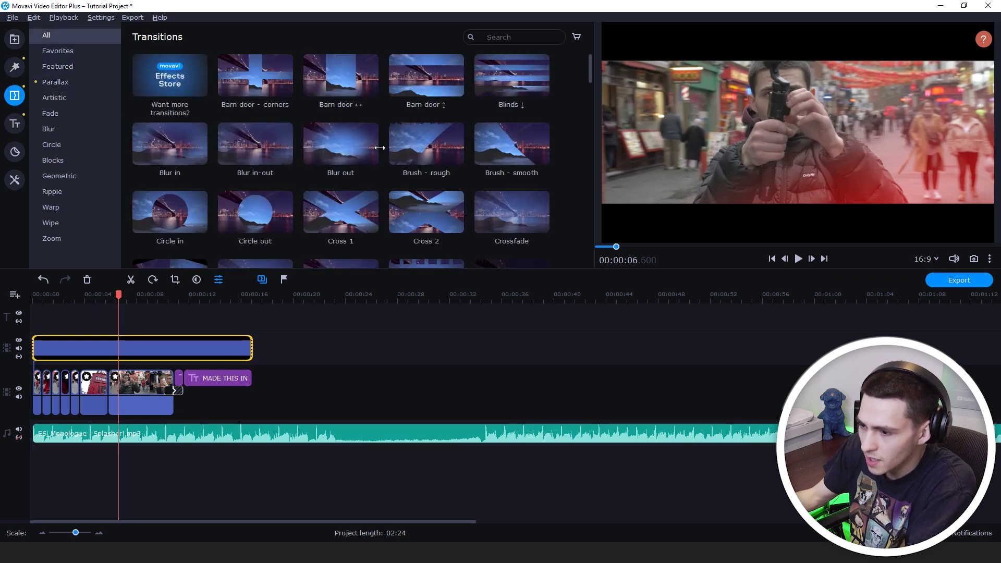
scroll(380, 147, "down", 2)
left_click(15, 151)
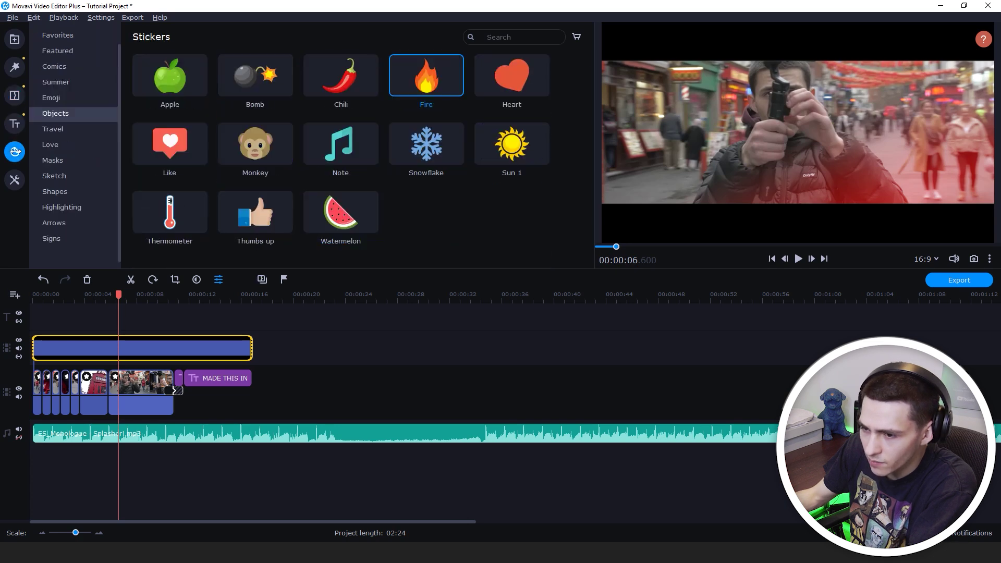
left_click(14, 179)
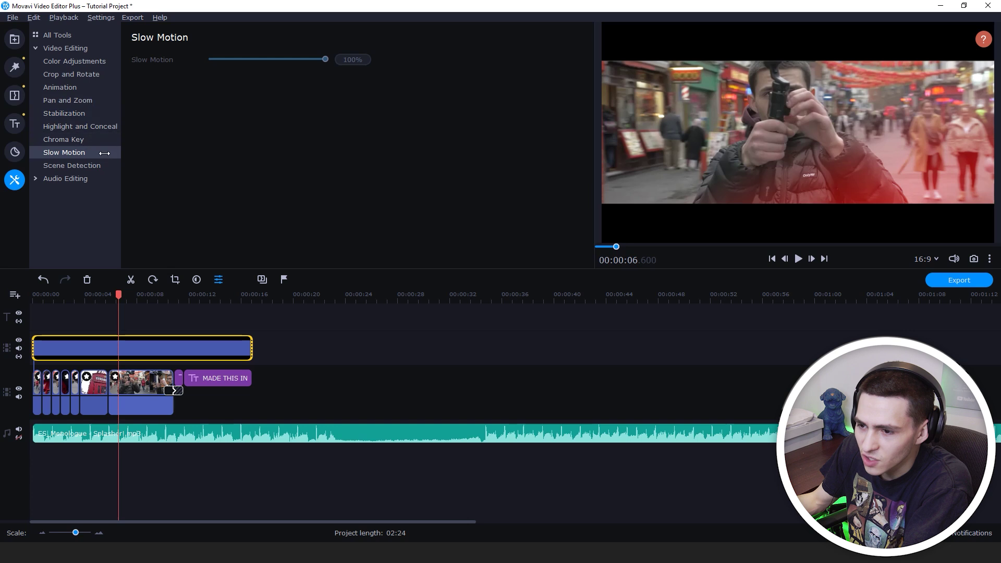
Step: Apply Highlight and Conceal to the BB overlay, enlarging and centring the highlight rectangle
left_click(81, 74)
left_click(86, 62)
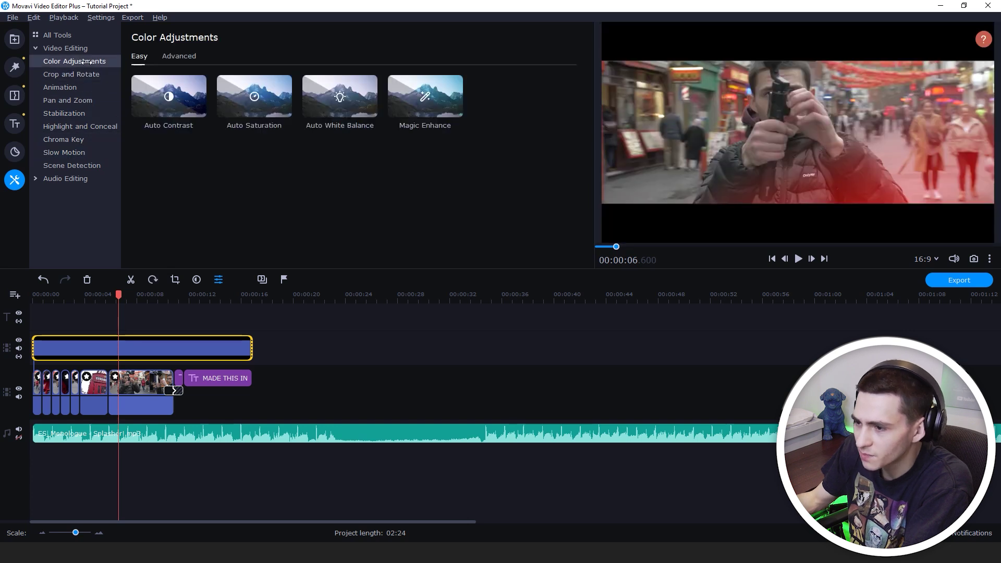
left_click(80, 126)
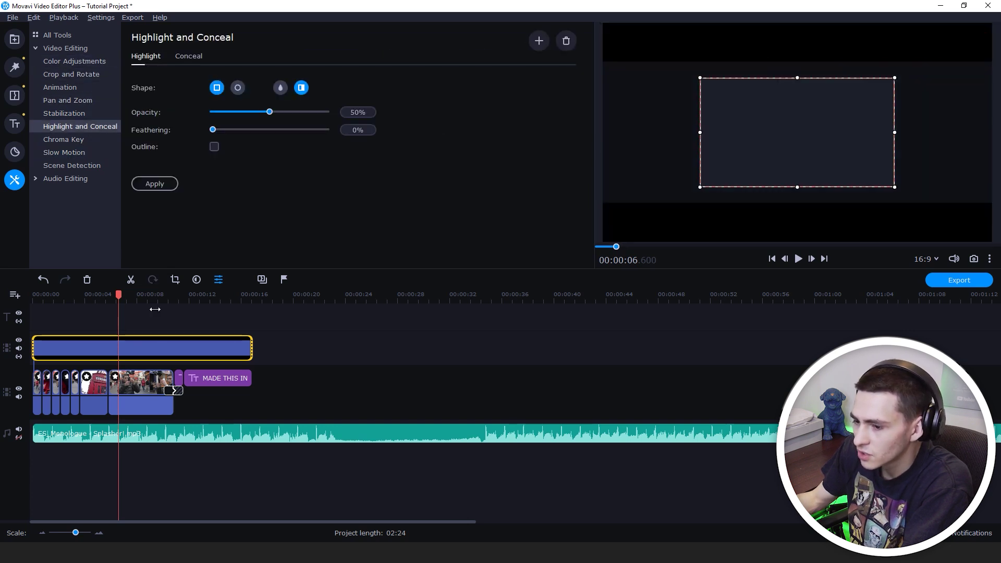
left_click_drag(903, 79, 880, 93)
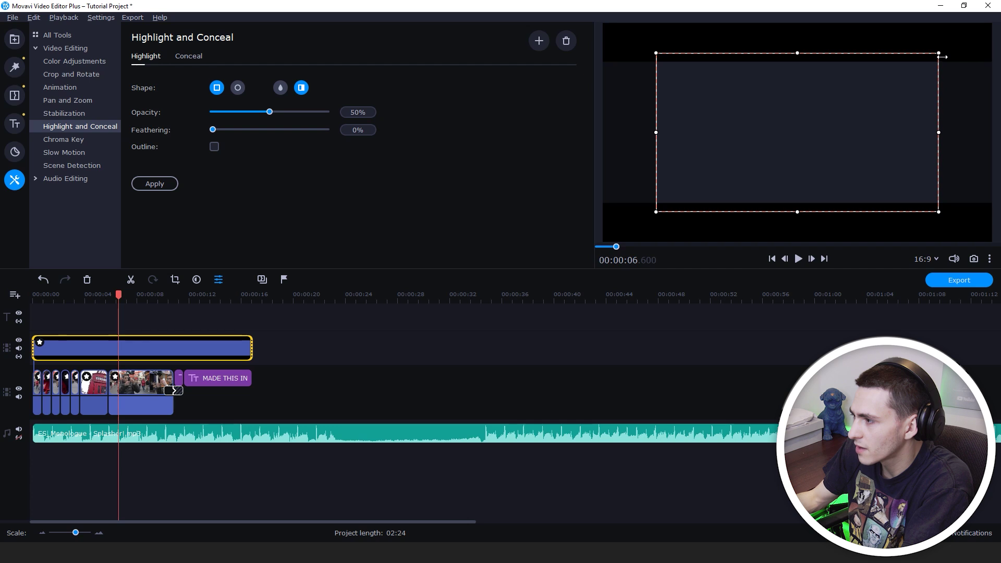
left_click_drag(933, 50, 962, 34)
left_click_drag(927, 92, 916, 96)
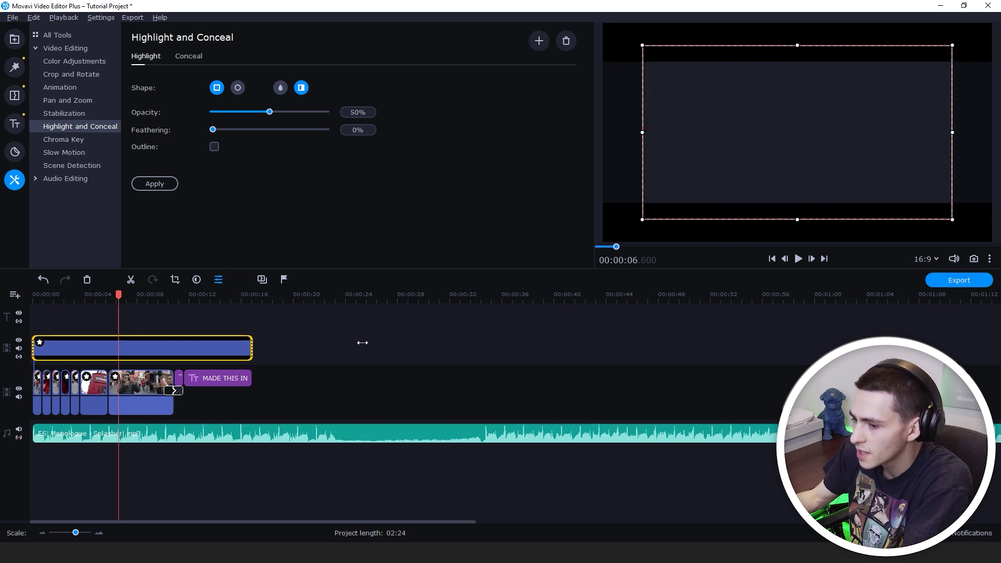
Step: Apply the highlight to the clip, then undo it
left_click(164, 188)
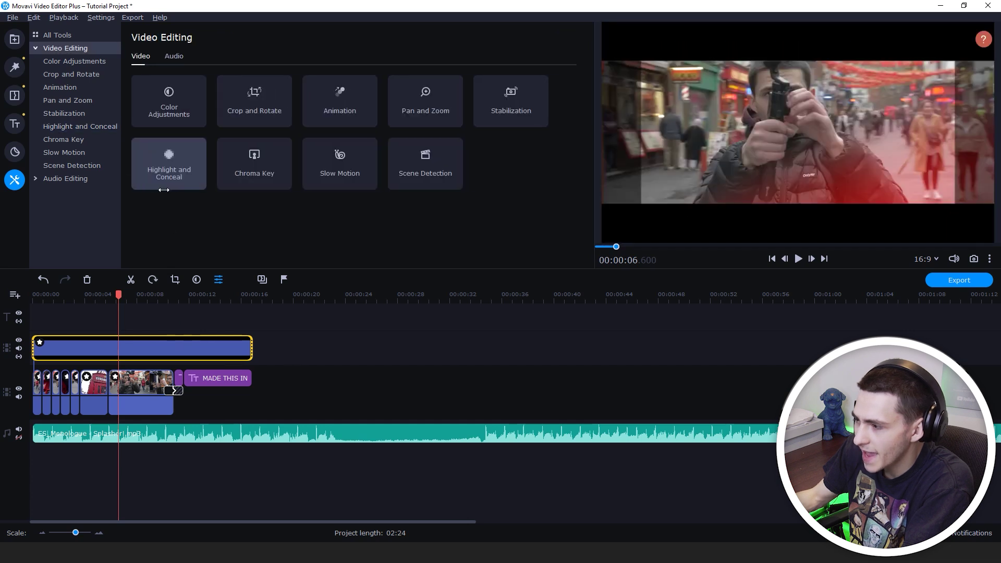
left_click(244, 322)
key("Home")
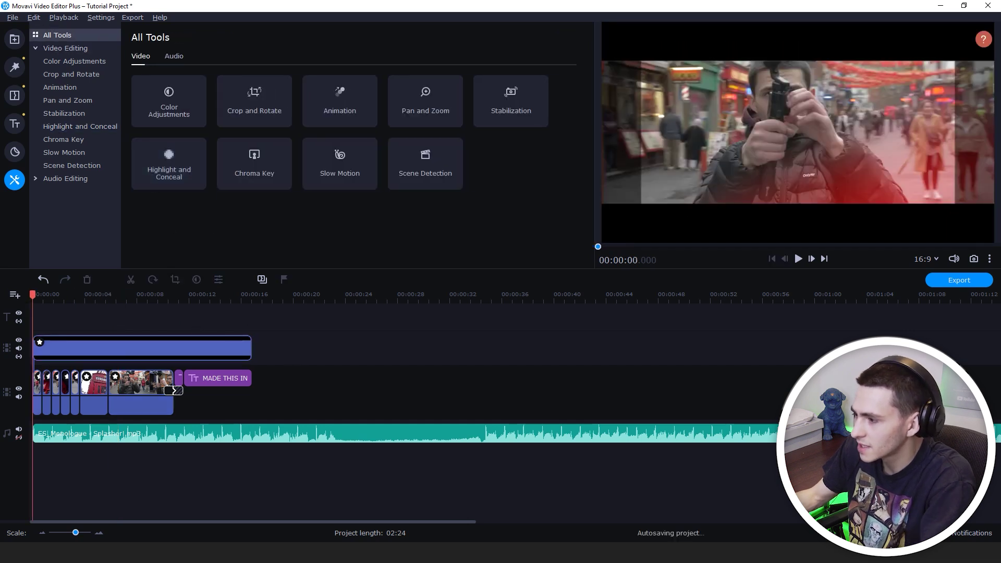
key("ctrl+z")
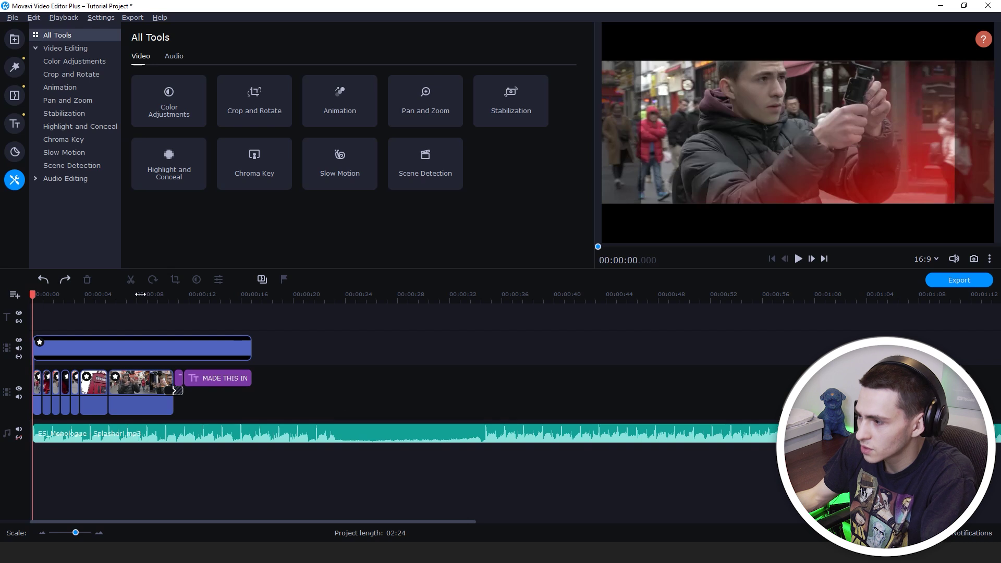
Step: Delete the upper-track clip and drop the BB file from TUTORIAL onto the upper track at the start
left_click(90, 348)
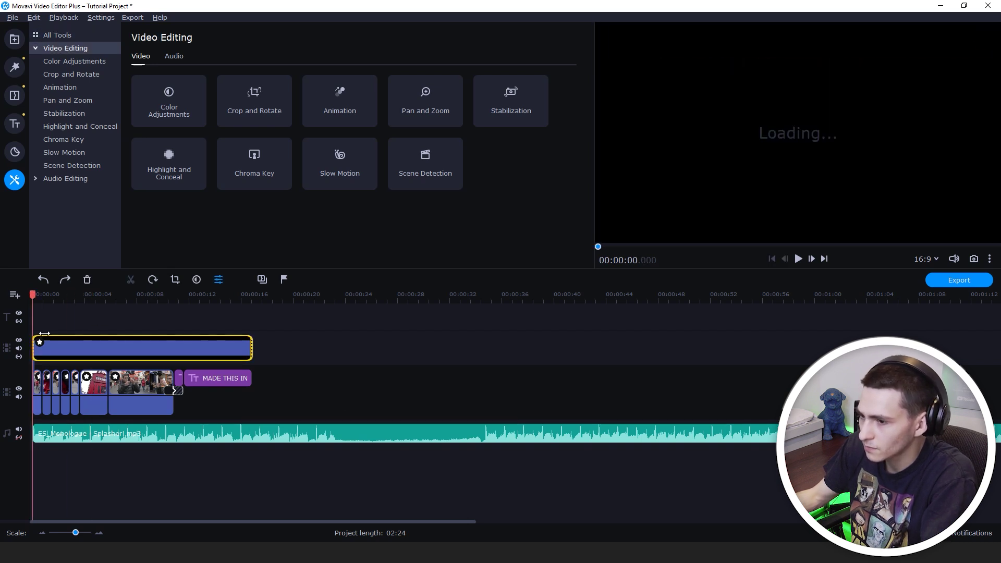
left_click(60, 306)
key("Delete")
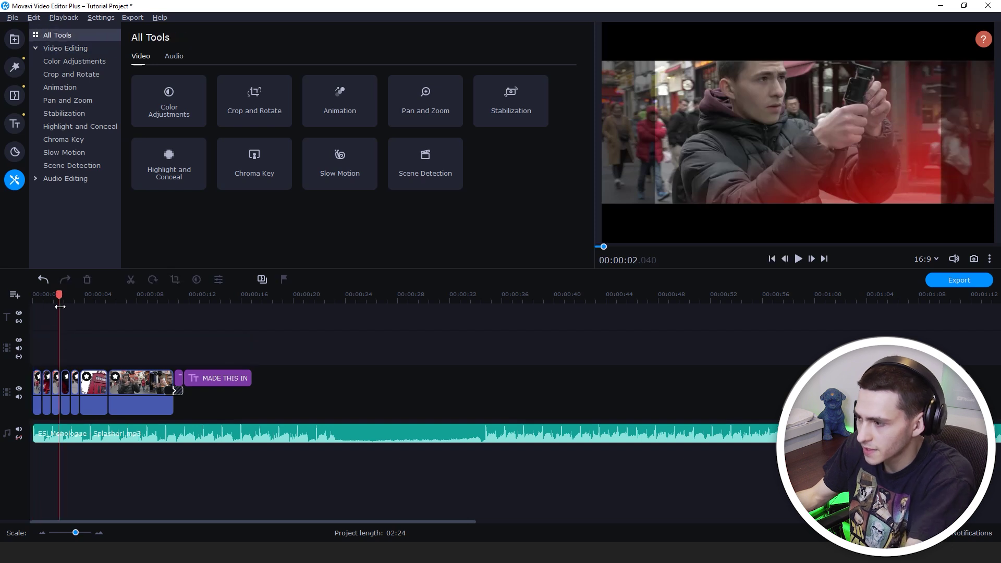
key("Home")
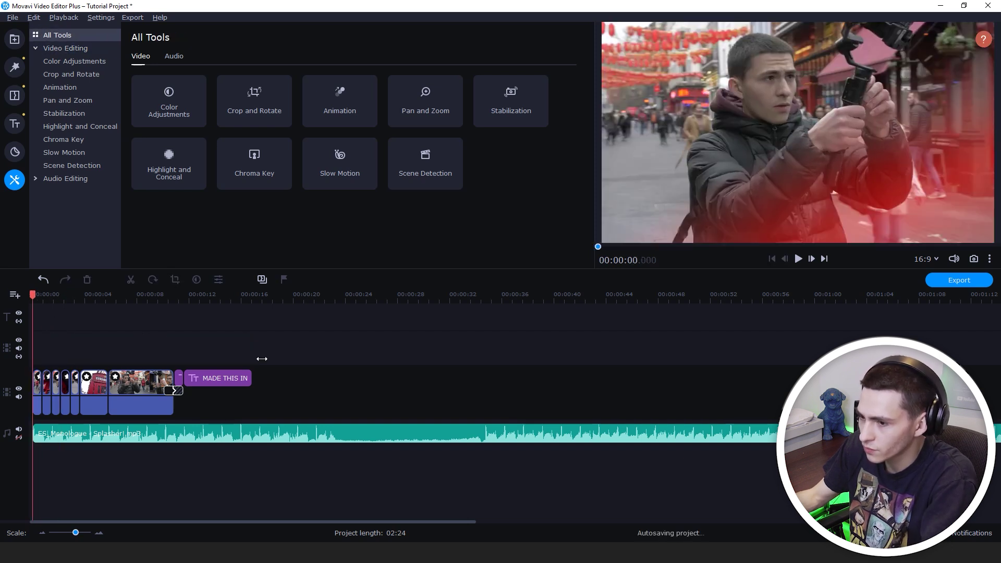
key("alt+Tab")
left_click_drag(399, 195, 253, 347)
left_click(63, 342)
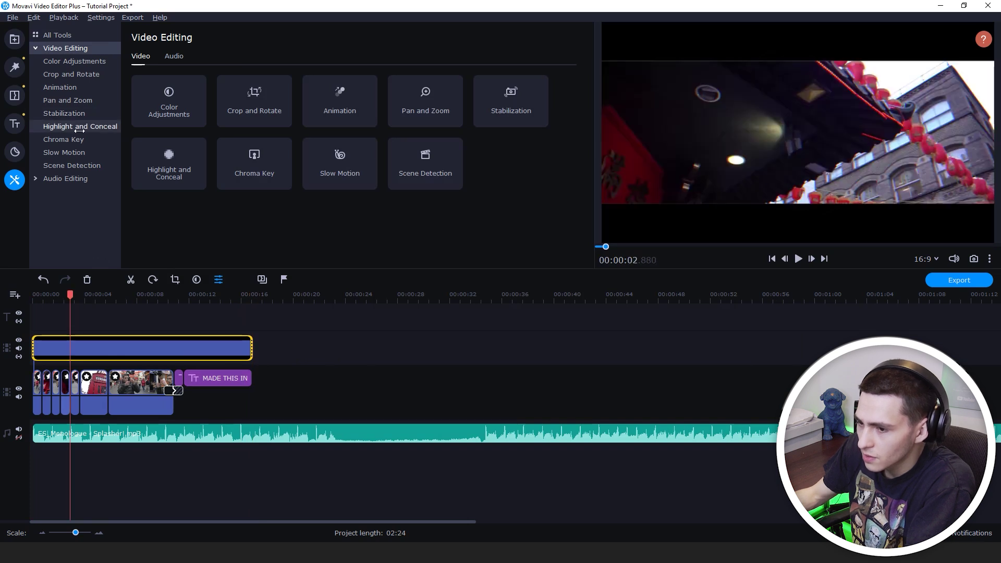
Step: Open the BB clip's properties to check its opacity and fade settings
left_click(89, 61)
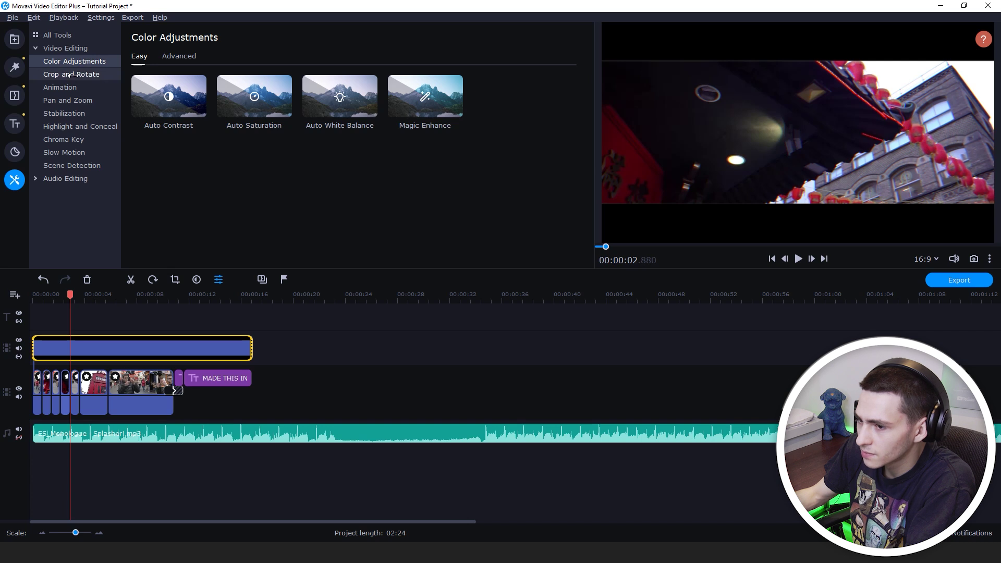
double_click(86, 348)
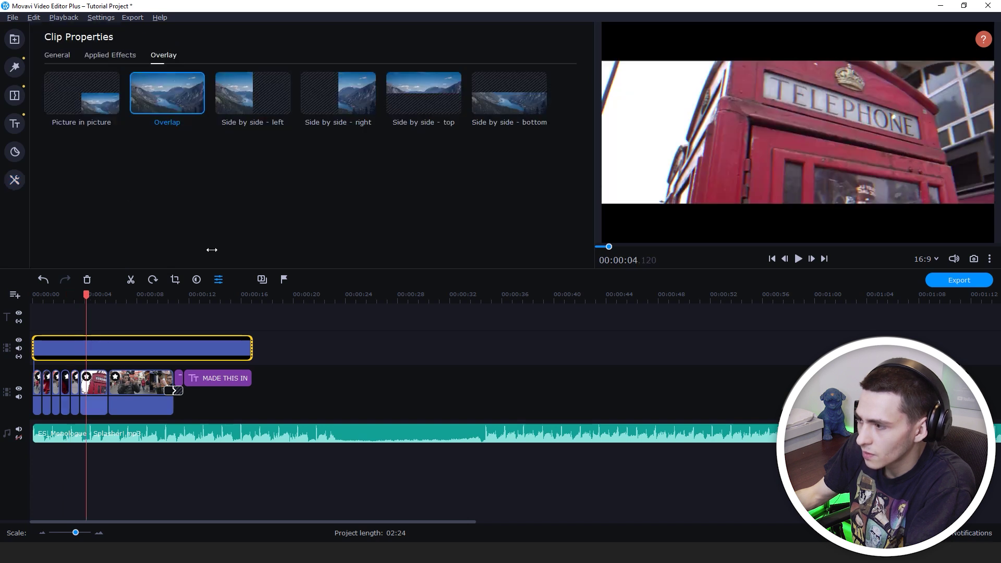
left_click(58, 54)
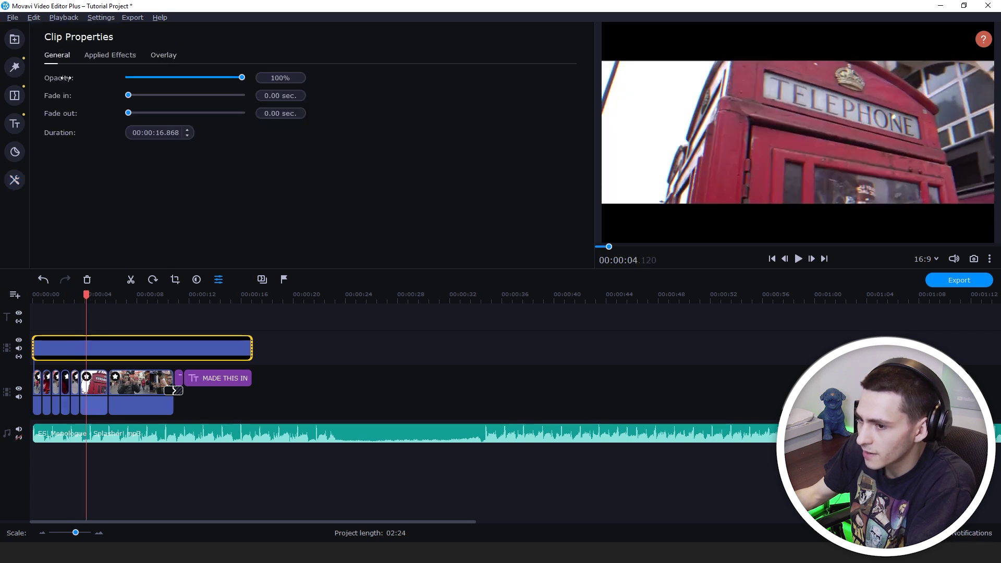
left_click(15, 180)
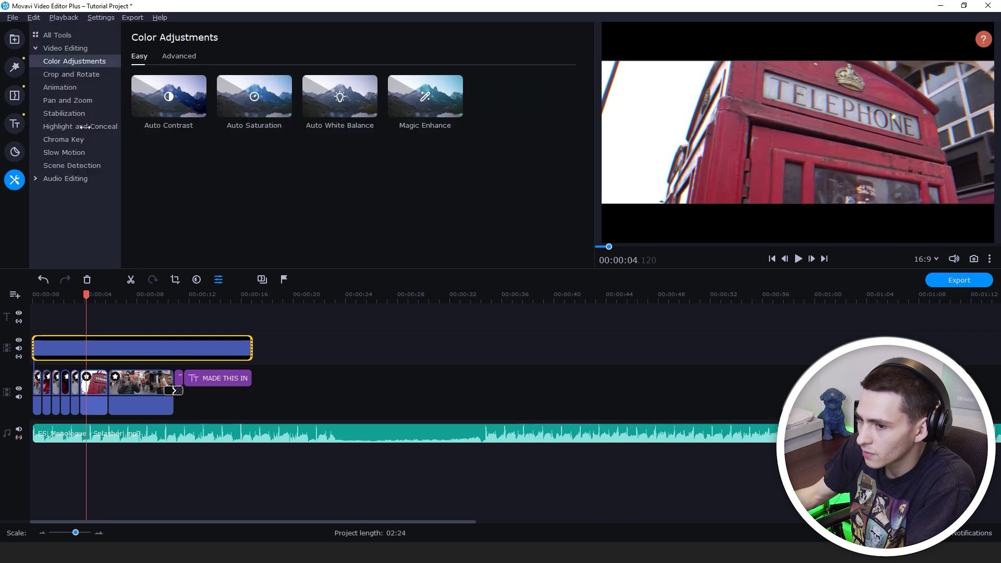
Step: Shrink the BB clip's crop area from its corner, recentre it, and apply the crop
left_click(84, 74)
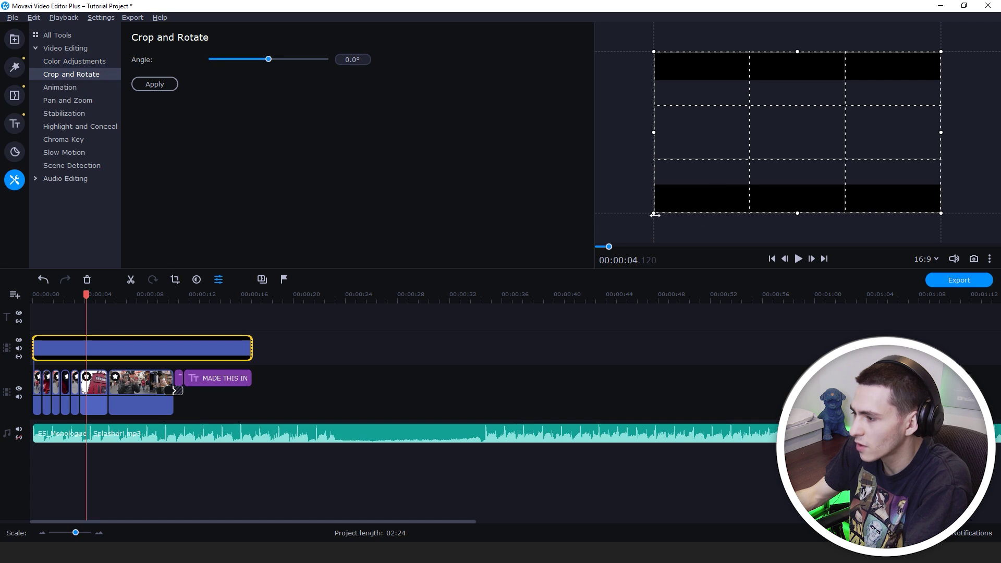
left_click_drag(655, 215, 696, 194)
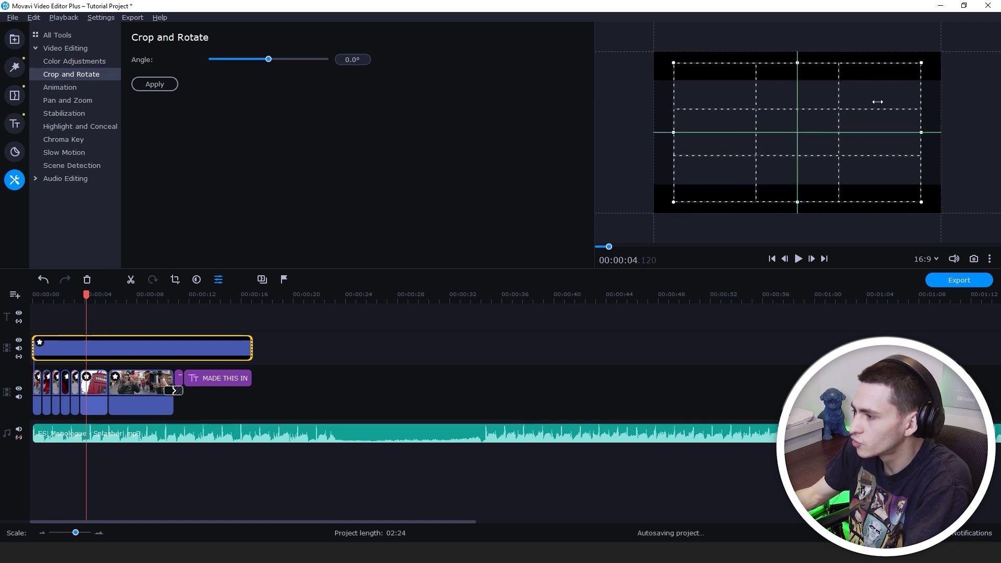
left_click_drag(877, 101, 915, 218)
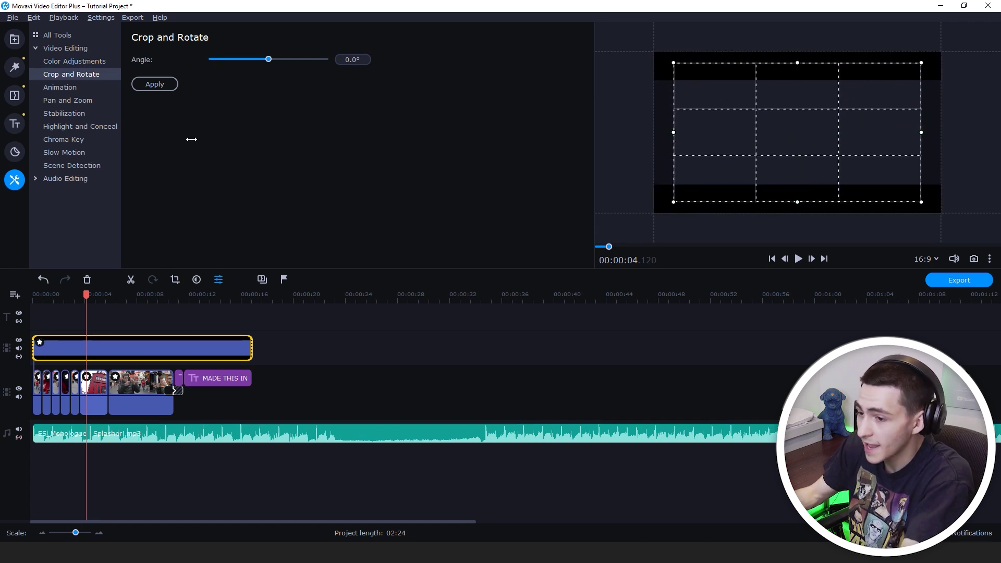
left_click(154, 84)
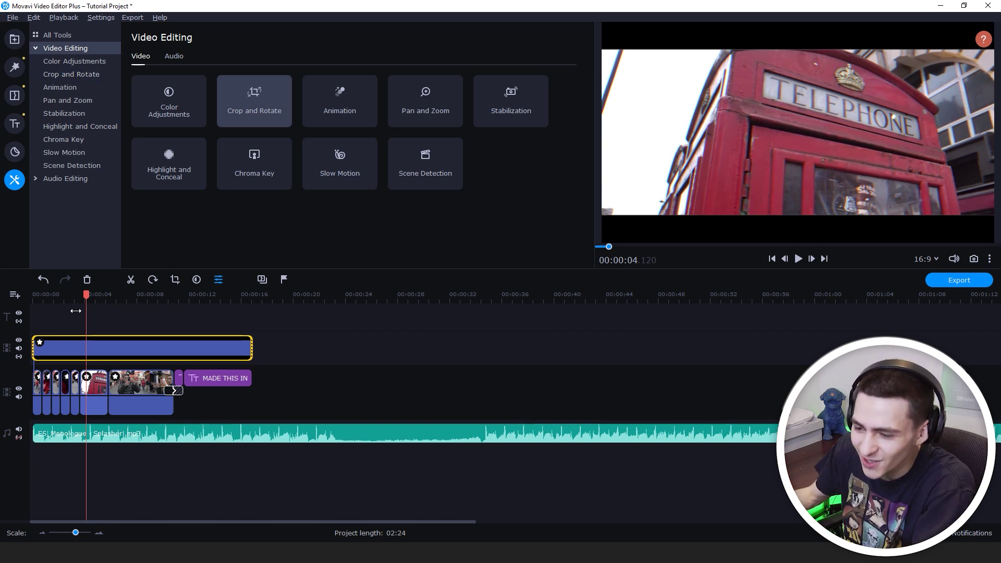
Step: Deselect the clip on an empty timeline area, returning to the start
left_click(428, 404)
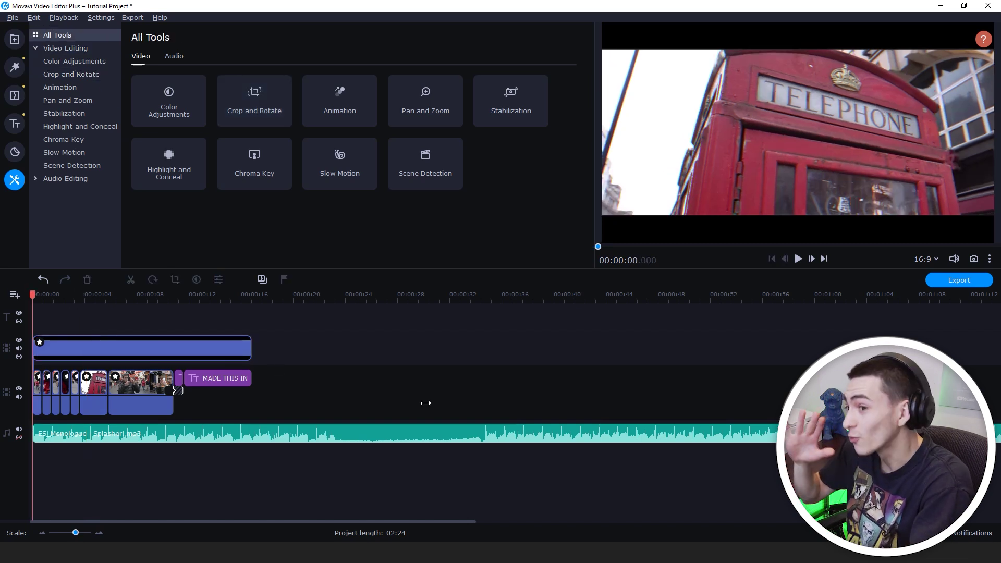